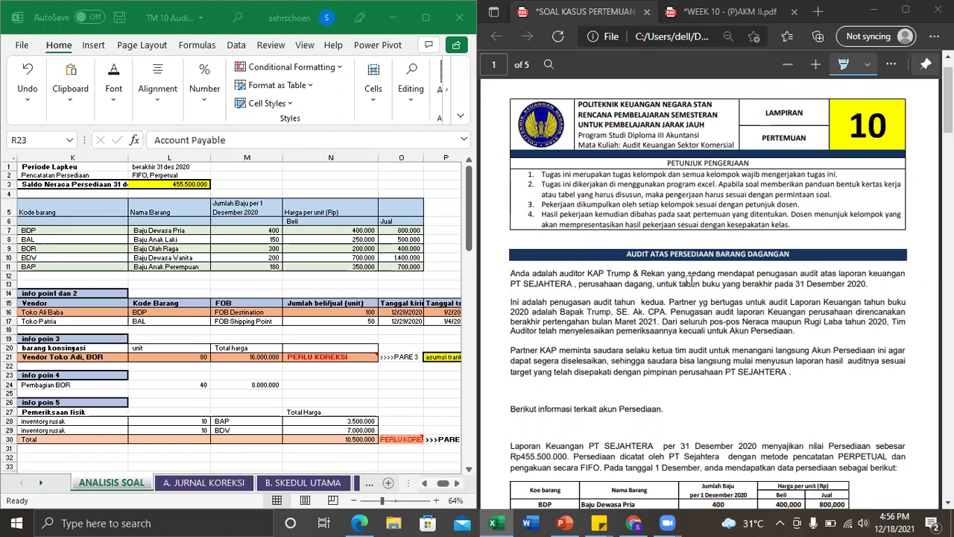
# - Highlight the audit section heading and the task's key phrases: Kertas Kerja Audit, koreksi, saldo akhir Persediaan per 31 Des 2020 and PPN 10%
pyautogui.moveTo(512, 274); pyautogui.dragTo(804, 266)
pyautogui.click(797, 257)
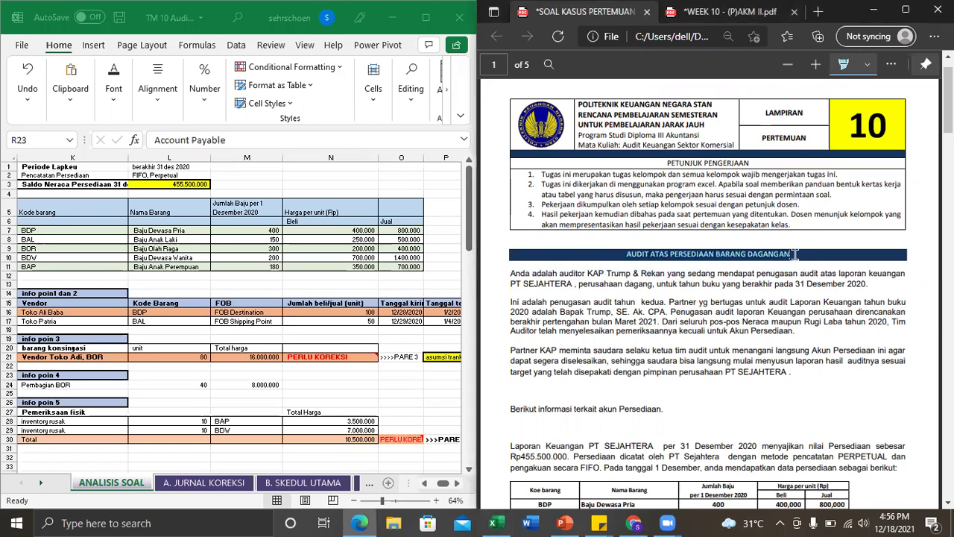
pyautogui.scroll(-12, 715, 294)
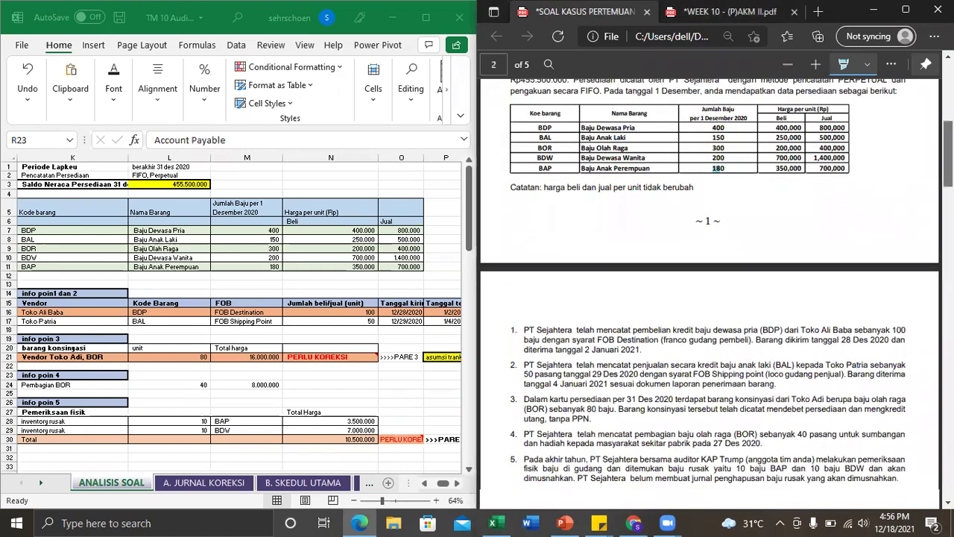
pyautogui.scroll(-1, 687, 96)
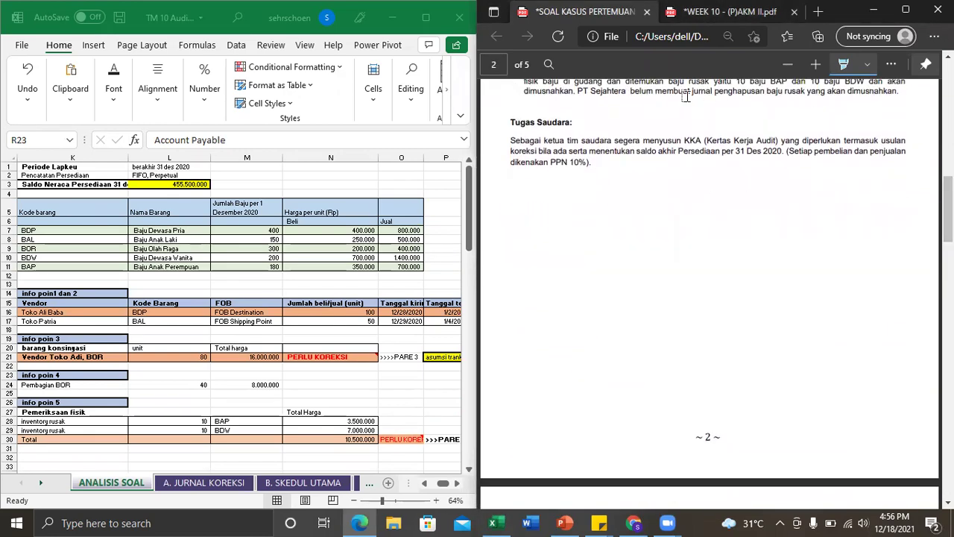
pyautogui.moveTo(708, 140); pyautogui.dragTo(777, 141)
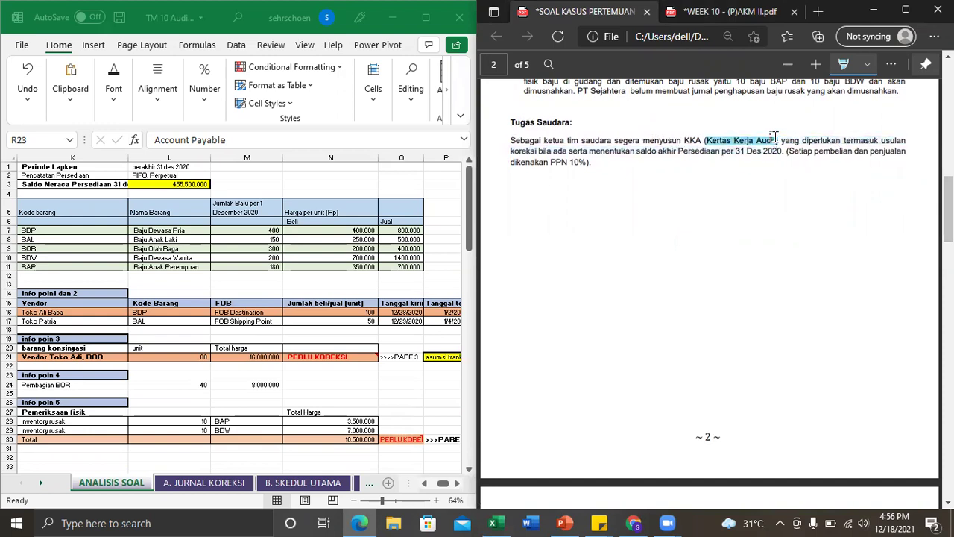
pyautogui.moveTo(511, 151); pyautogui.dragTo(538, 151)
pyautogui.moveTo(638, 151); pyautogui.dragTo(778, 155)
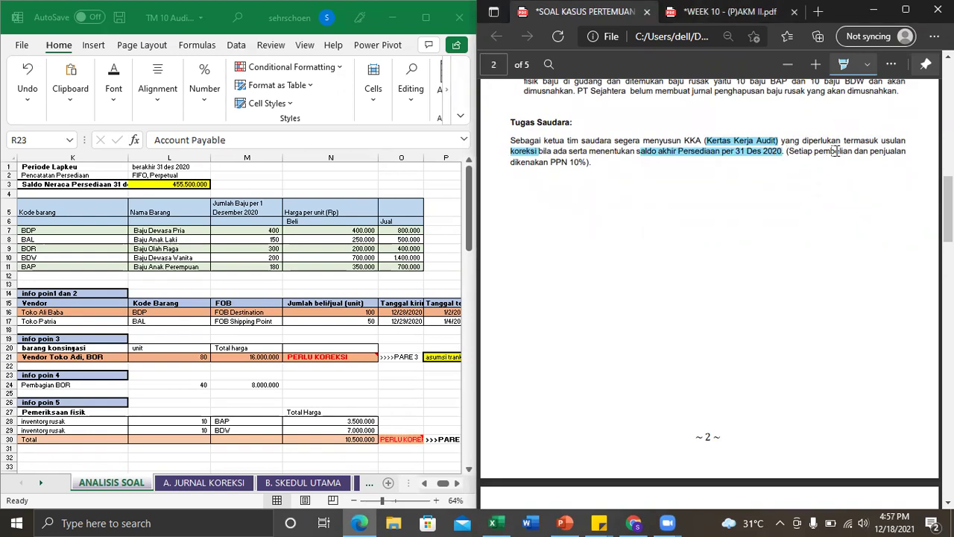
pyautogui.moveTo(552, 165); pyautogui.dragTo(600, 165)
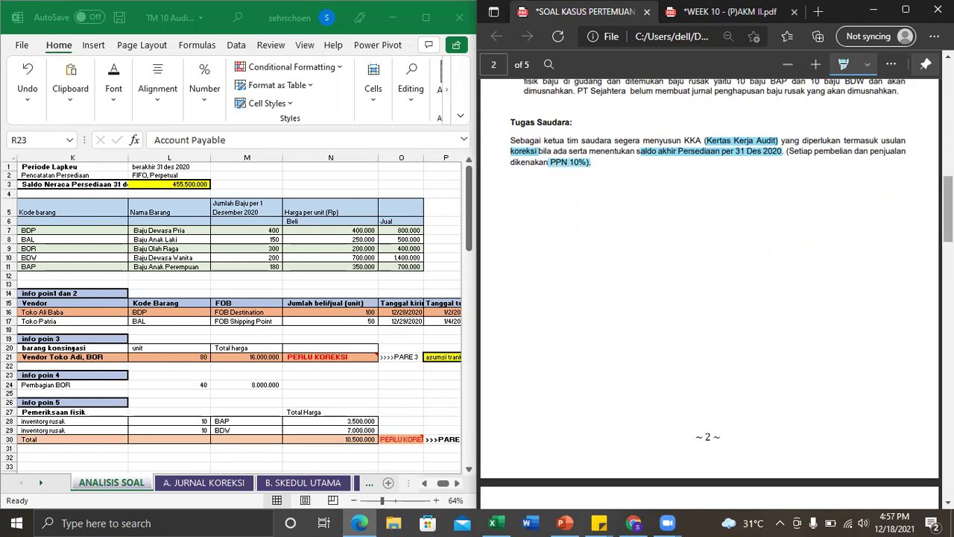
# - Review the case document's inventory table, five information points and working paper templates, ending at the case introduction
pyautogui.scroll(10, 717, 398)
pyautogui.scroll(2, 718, 398)
pyautogui.scroll(-1, 718, 398)
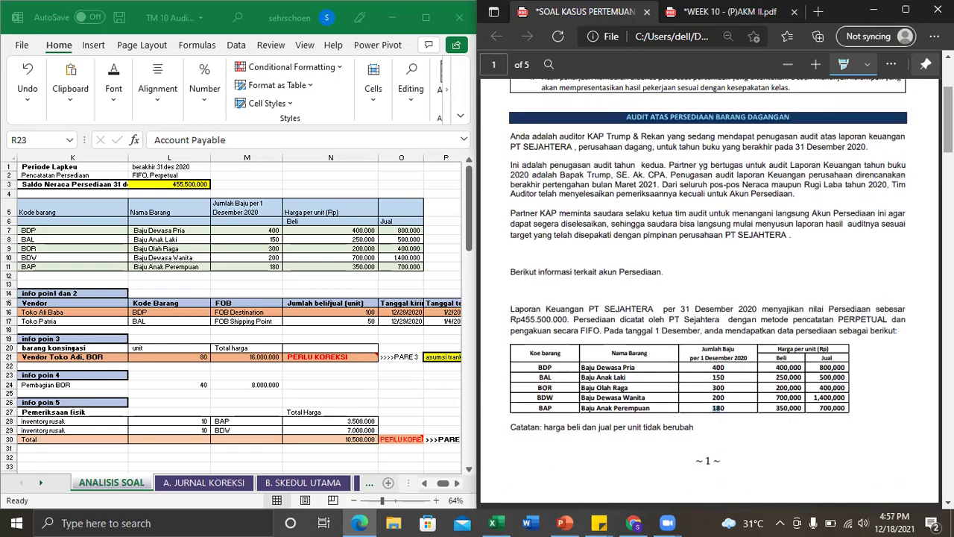
pyautogui.scroll(-20, 931, 349)
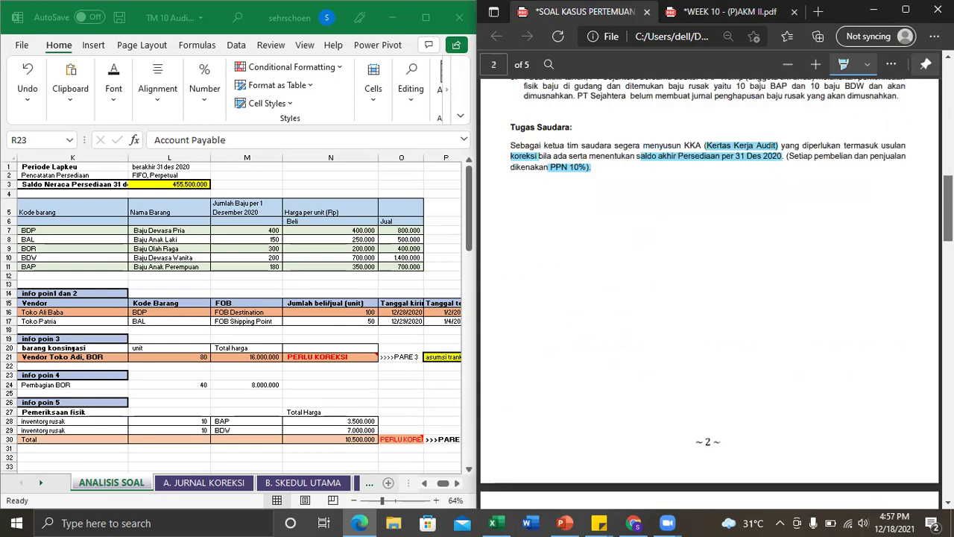
pyautogui.scroll(-6, 930, 349)
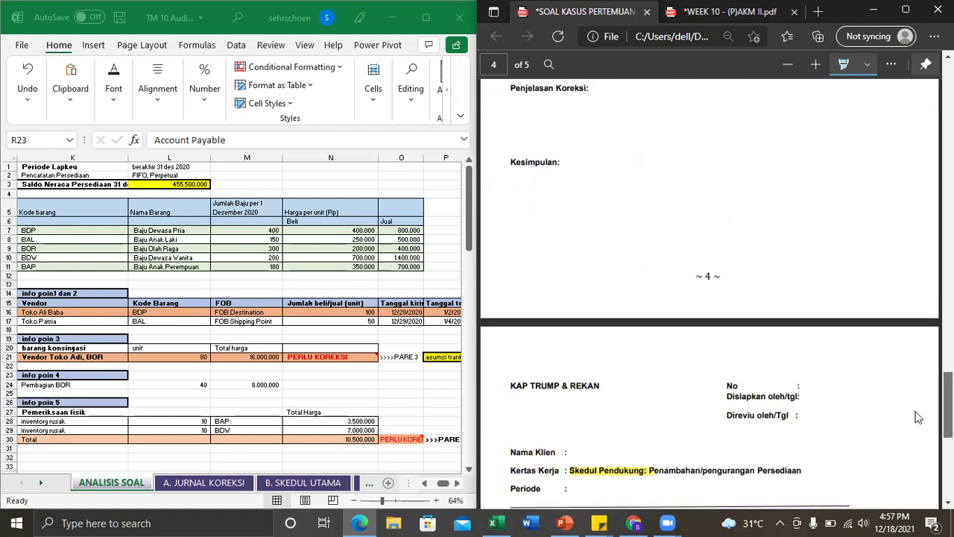
pyautogui.scroll(12, 931, 349)
pyautogui.scroll(8, 931, 349)
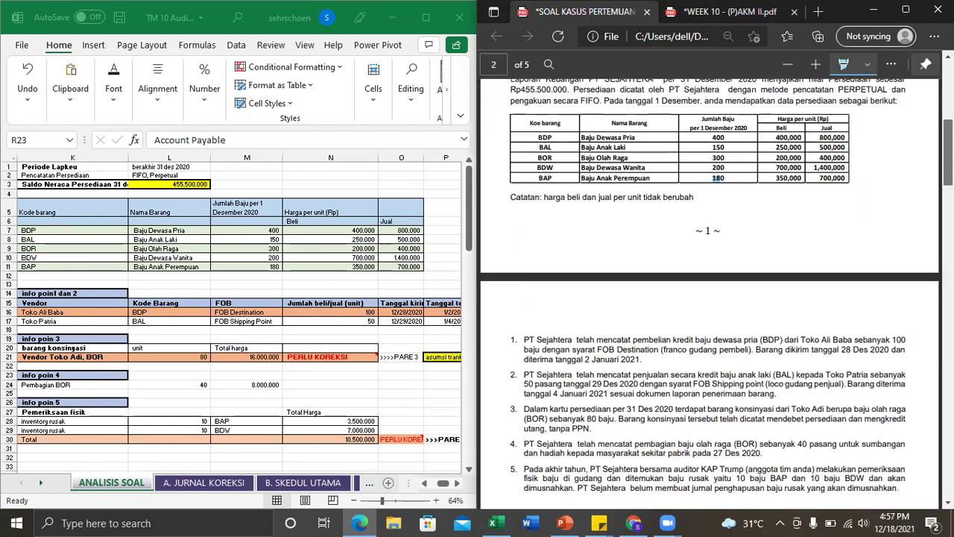
pyautogui.scroll(6, 716, 290)
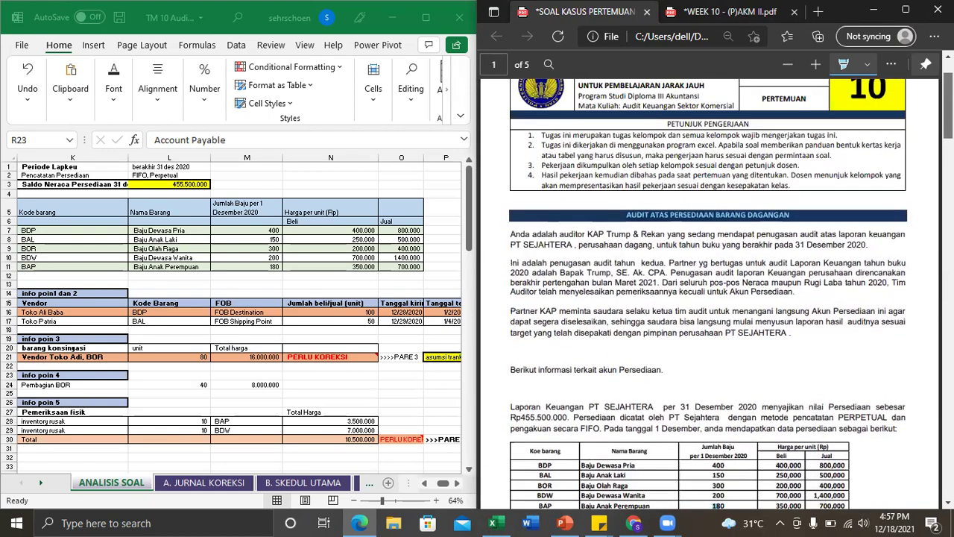
pyautogui.scroll(-3, 870, 122)
pyautogui.scroll(1, 871, 121)
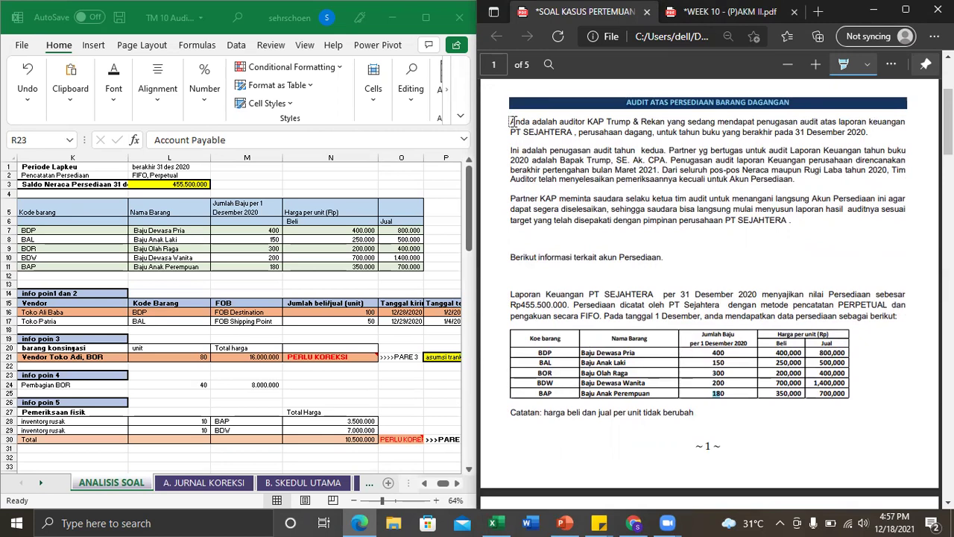
# - Highlight the audit firm KAP Trump & Rekan, the client PT SEJAHTERA and the year-end date 31 Desember 2020 in the introduction
pyautogui.moveTo(587, 122); pyautogui.dragTo(671, 122)
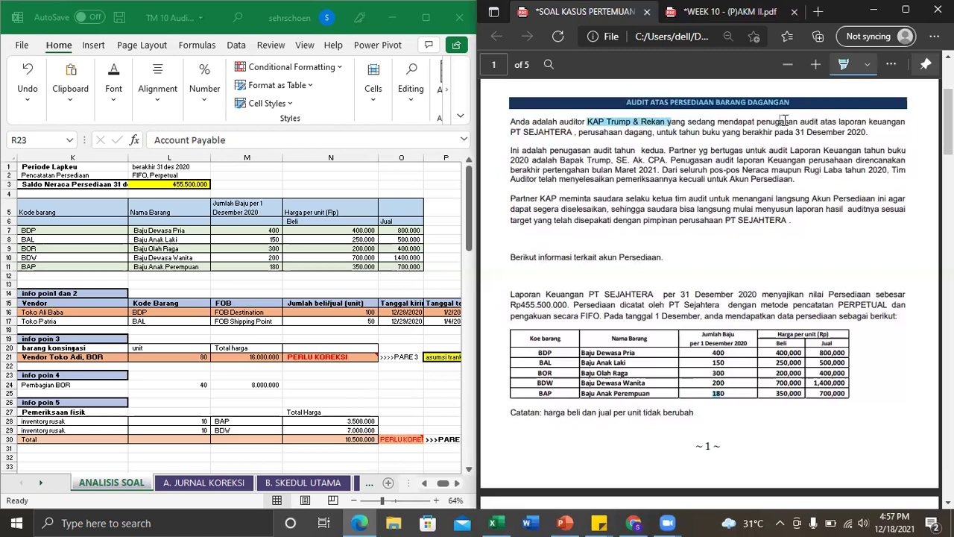
pyautogui.moveTo(504, 131); pyautogui.dragTo(586, 132)
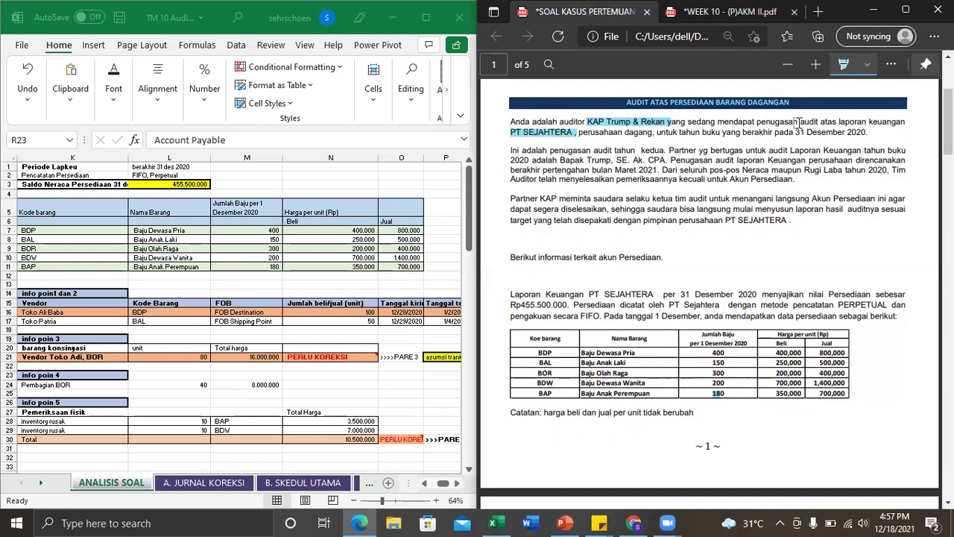
pyautogui.moveTo(794, 132); pyautogui.dragTo(869, 132)
# - Highlight the inventory value Rp455.500.000, the PERPETUAL and FIFO methods, and the date 1 Desember in the inventory paragraph
pyautogui.scroll(-3, 865, 134)
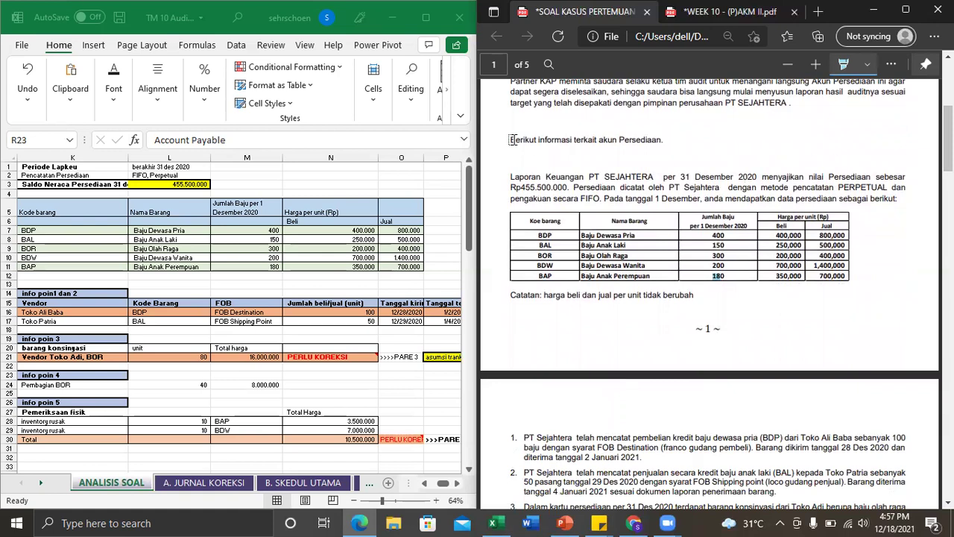
pyautogui.moveTo(831, 179); pyautogui.dragTo(905, 179)
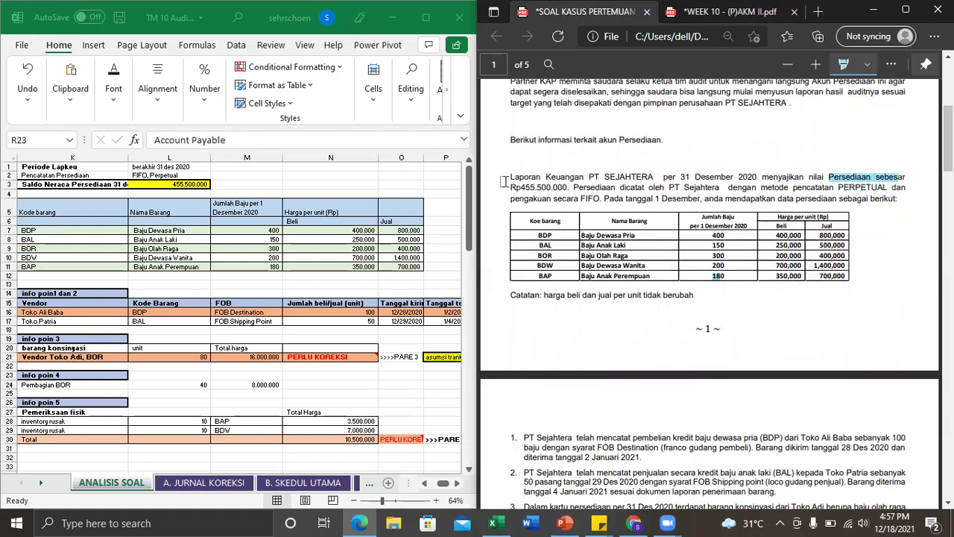
pyautogui.moveTo(513, 187); pyautogui.dragTo(569, 187)
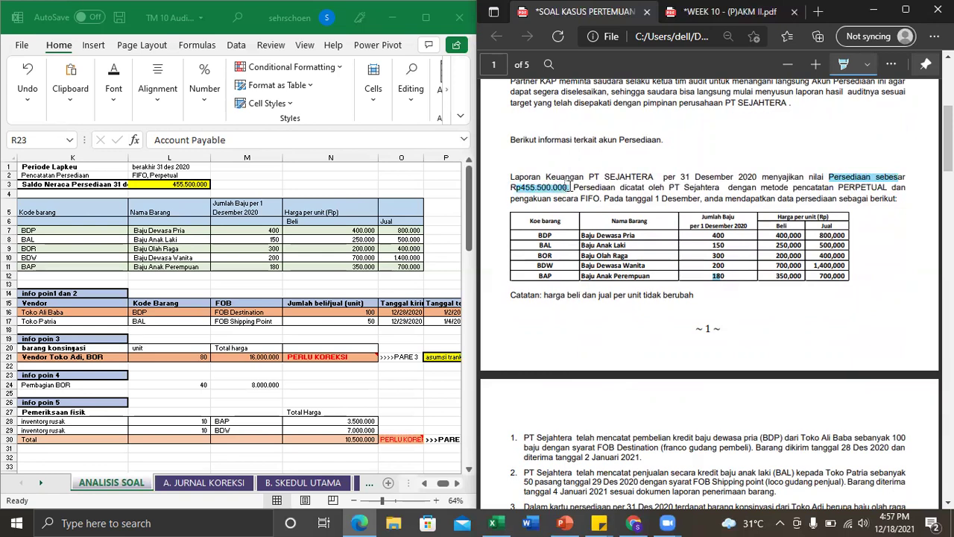
pyautogui.moveTo(795, 187); pyautogui.dragTo(889, 187)
pyautogui.moveTo(580, 199); pyautogui.dragTo(699, 199)
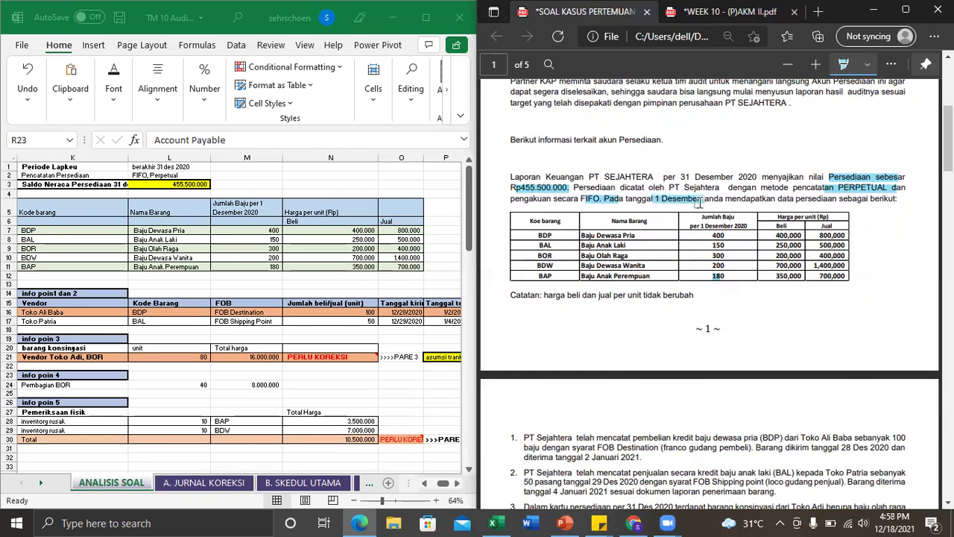
# - Highlight the BDP item code, its quantity 400 and the BAL quantity 150 in the inventory table
pyautogui.scroll(-2, 936, 187)
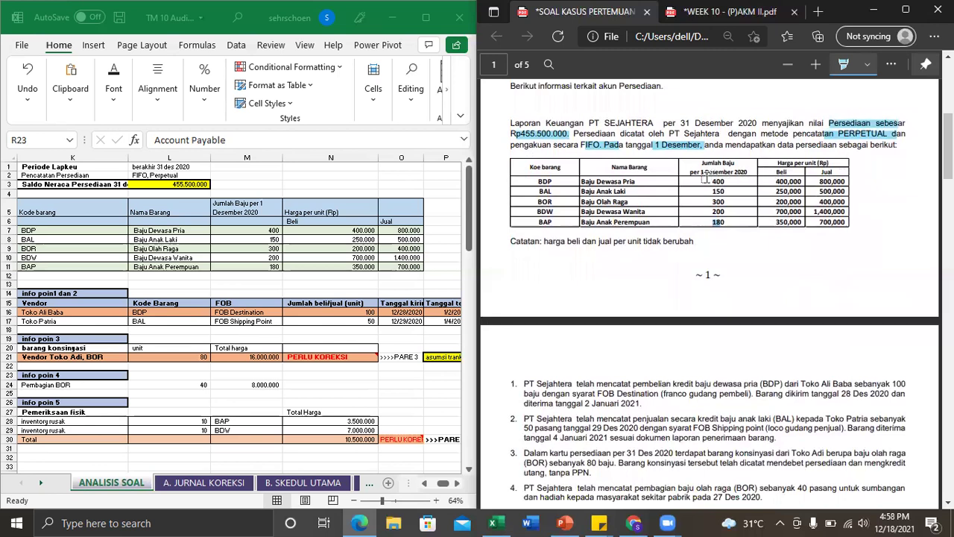
pyautogui.doubleClick(542, 181)
pyautogui.doubleClick(716, 181)
pyautogui.doubleClick(717, 191)
# - Highlight pembelian kredit, BDP, the quantity 100 and FOB Destination in information point 1
pyautogui.scroll(-1, 895, 187)
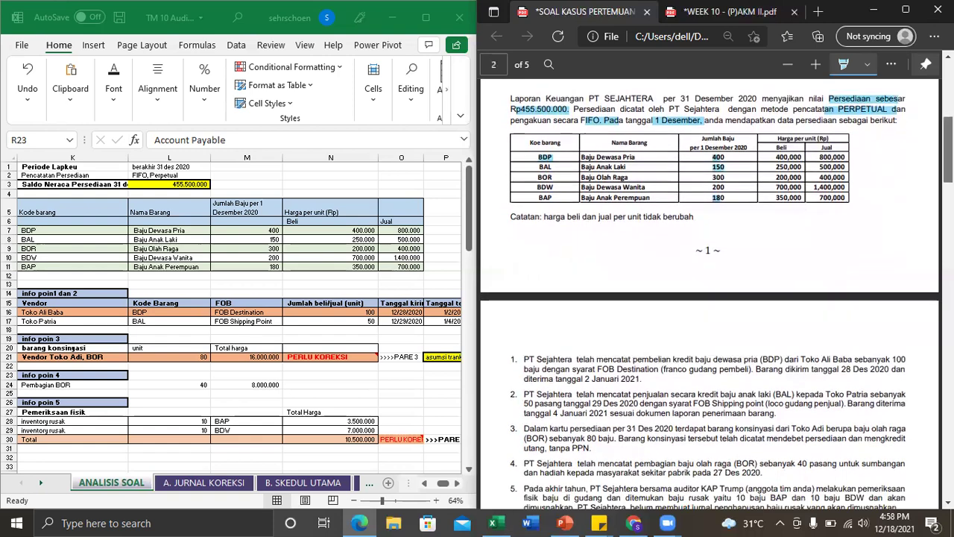
pyautogui.scroll(-3, 750, 180)
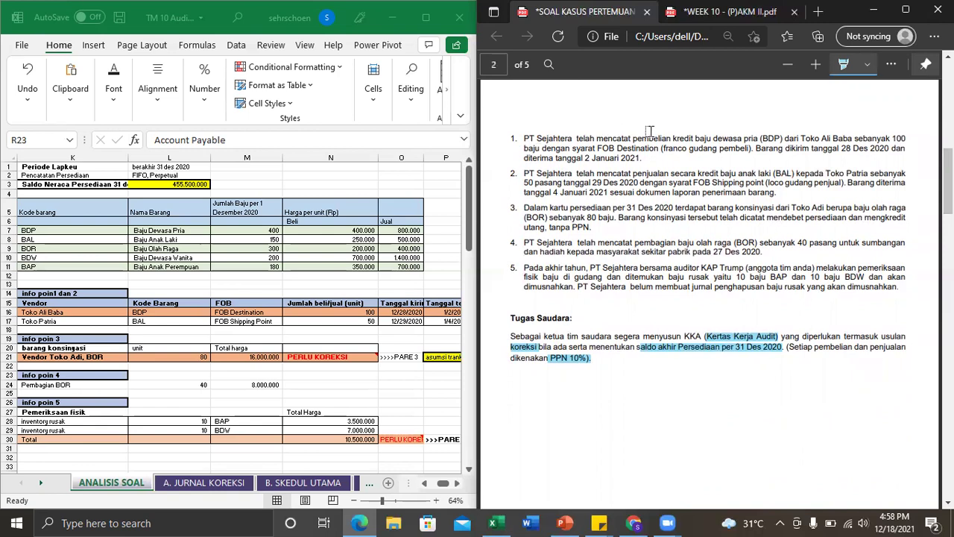
pyautogui.moveTo(633, 138); pyautogui.dragTo(694, 138)
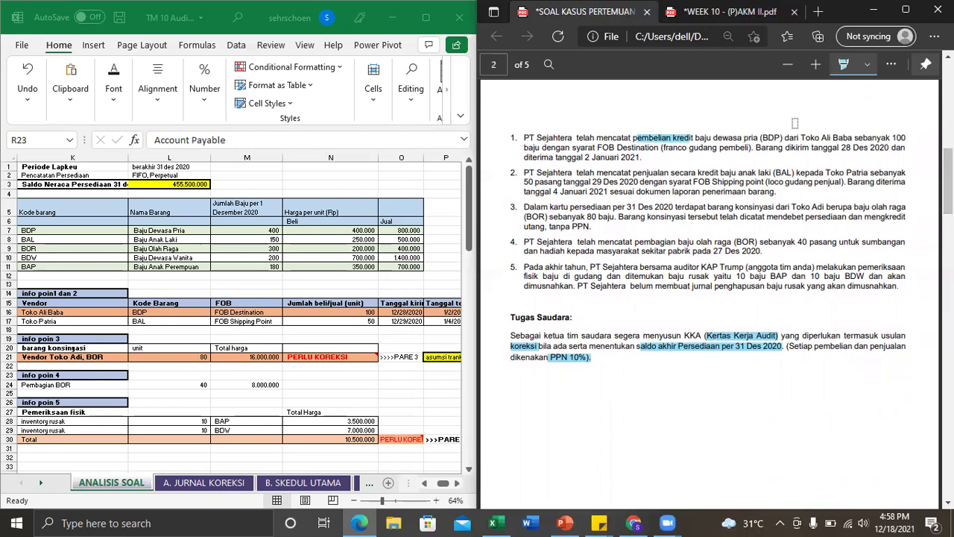
pyautogui.moveTo(762, 138); pyautogui.dragTo(782, 138)
pyautogui.moveTo(893, 138); pyautogui.dragTo(907, 138)
pyautogui.moveTo(599, 147); pyautogui.dragTo(656, 146)
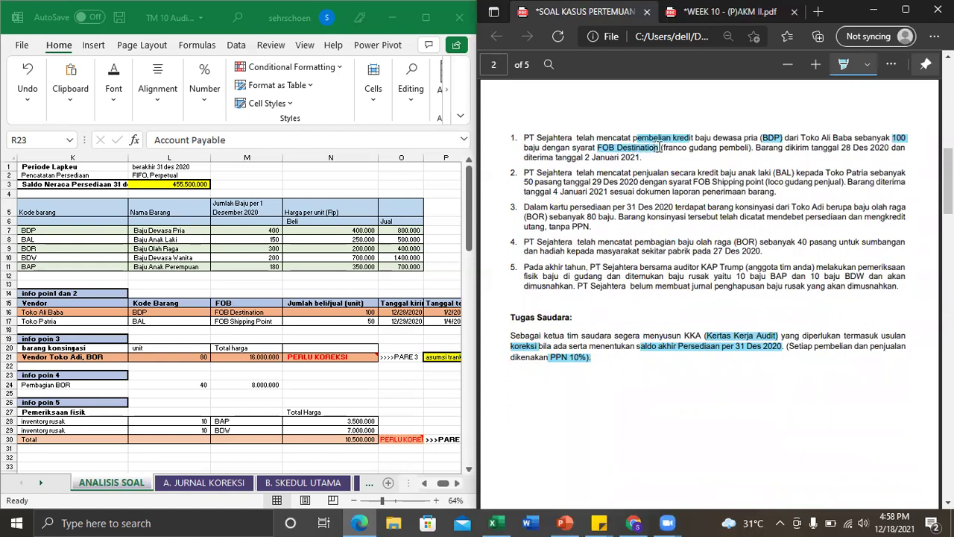
# - Add a note in cells N2 to P2 of the worksheet reading "FOB destination", "pengakuan" and "barang uda diterima"
pyautogui.click(326, 175)
pyautogui.write('FOB destination')
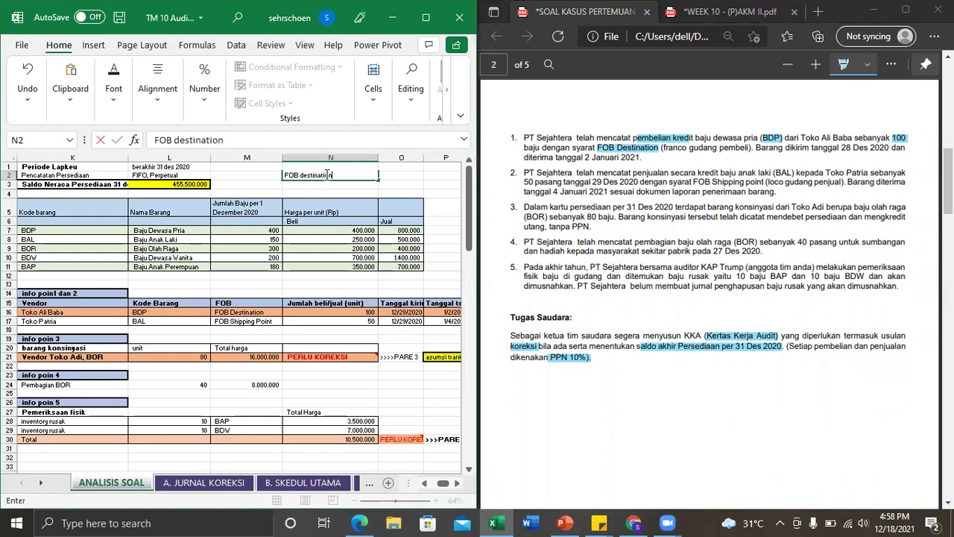
pyautogui.press('Tab')
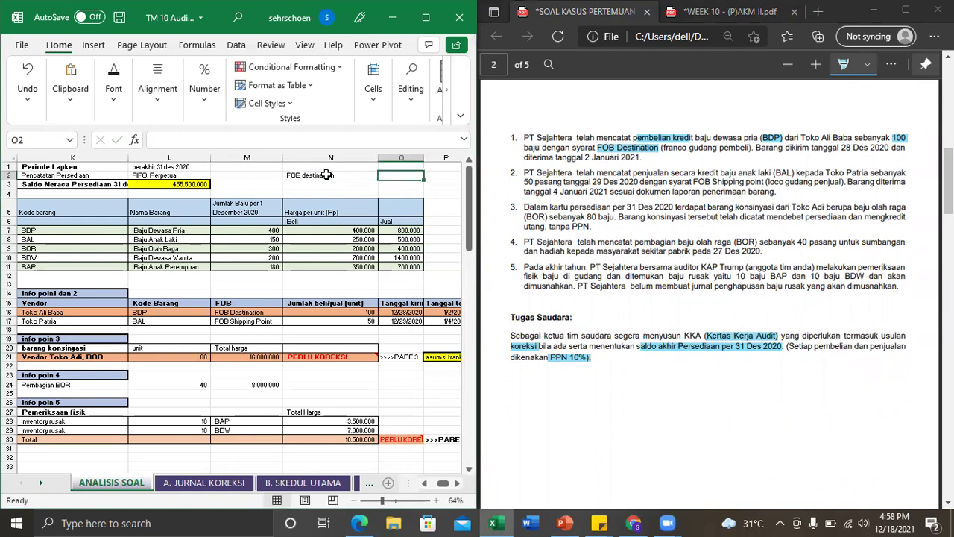
pyautogui.write('pengakuan')
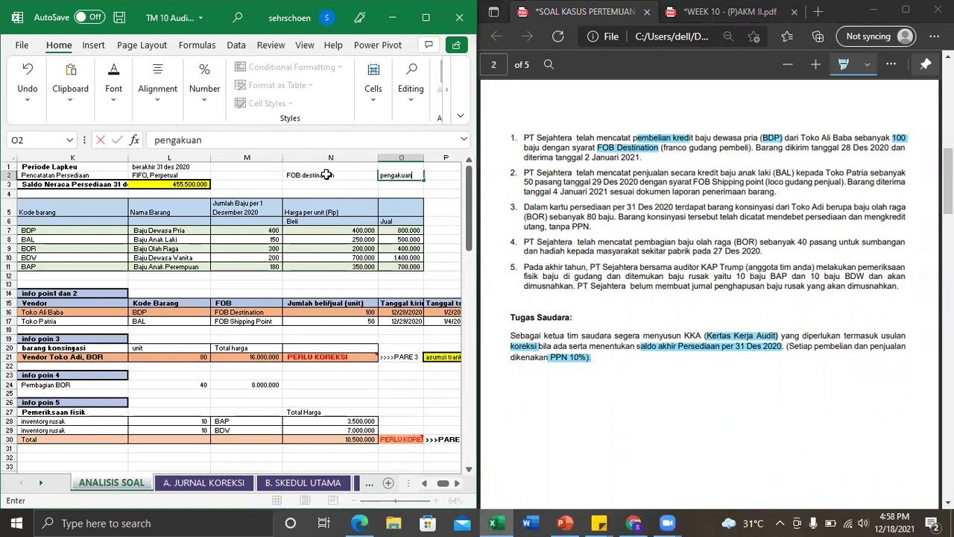
pyautogui.press('Tab')
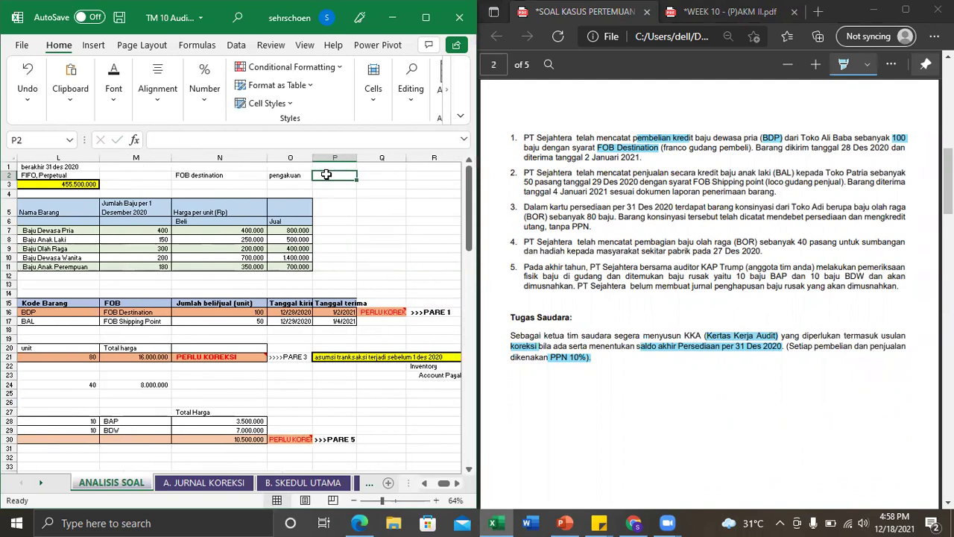
pyautogui.write('barang uda diterima')
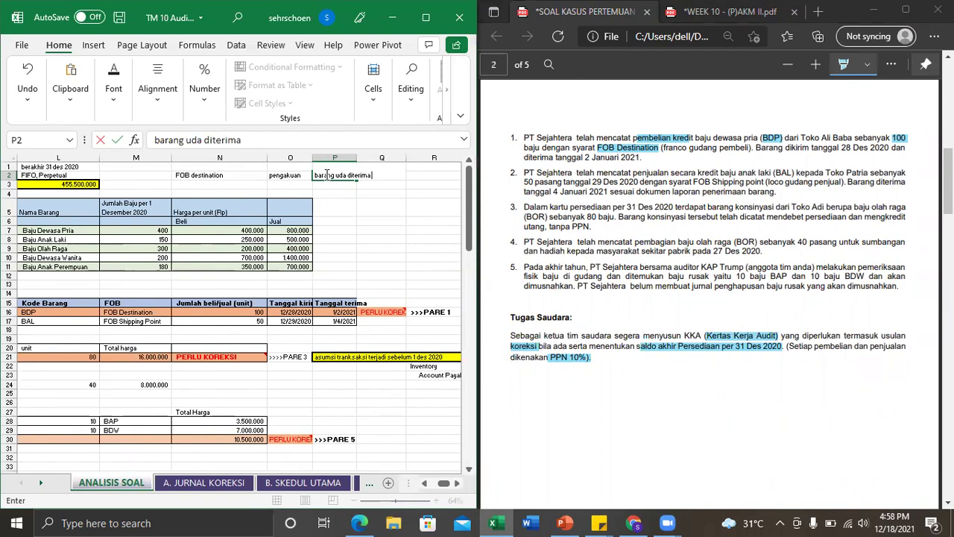
pyautogui.press('Return')
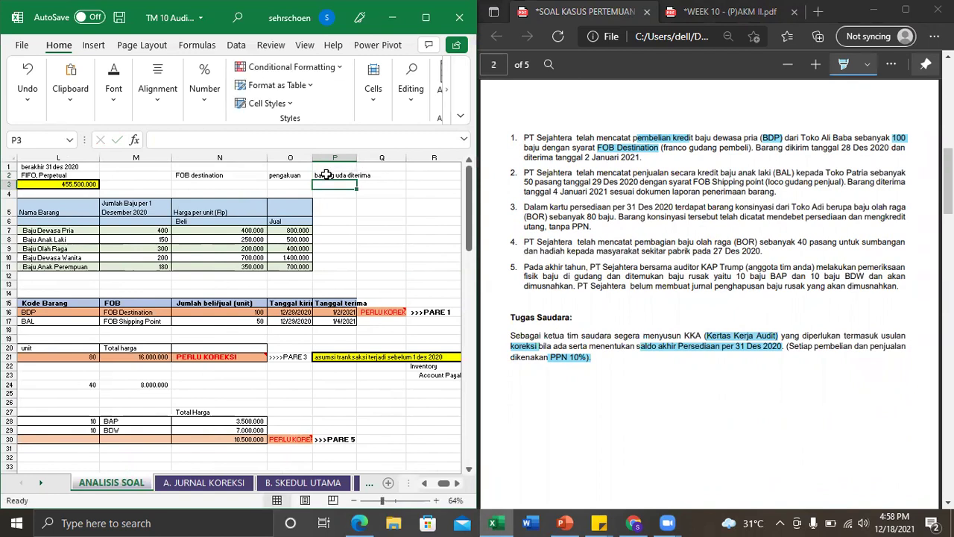
# - Add a second note in cells N3 to P3 reading "FOB shipping Point", "pengakuan" and "barang uda dikirim"
pyautogui.click(212, 185)
pyautogui.hotkey('ctrl', "'")
pyautogui.write('shipping')
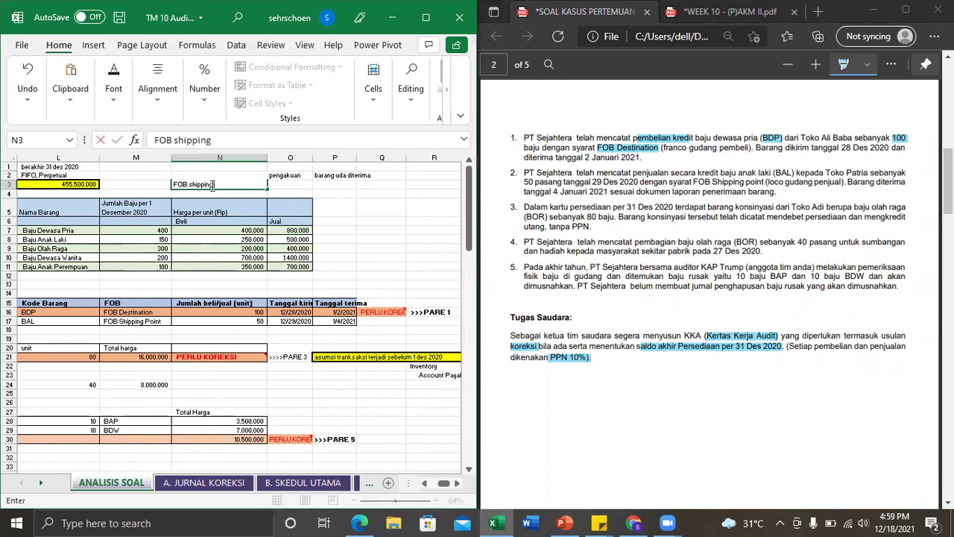
pyautogui.write(' Point')
pyautogui.press('Tab')
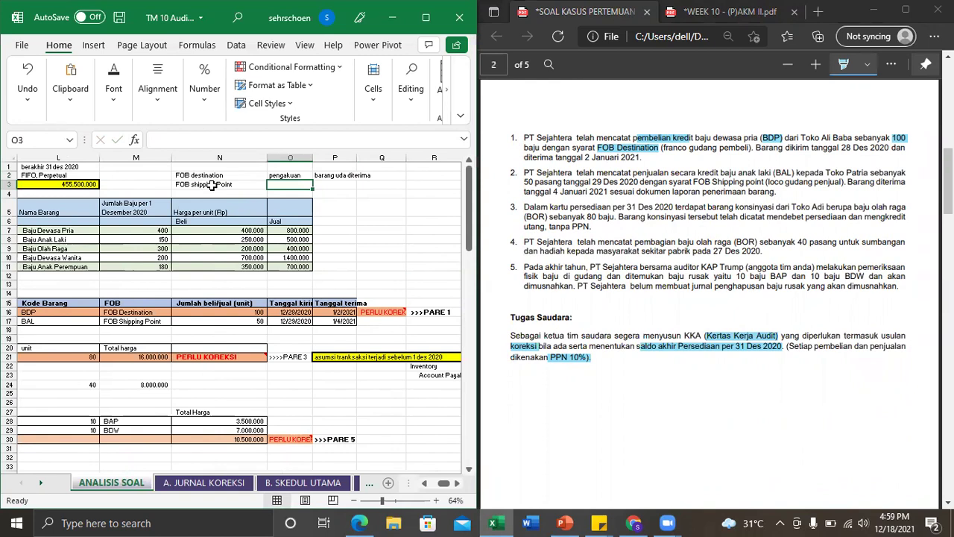
pyautogui.hotkey('ctrl', "'")
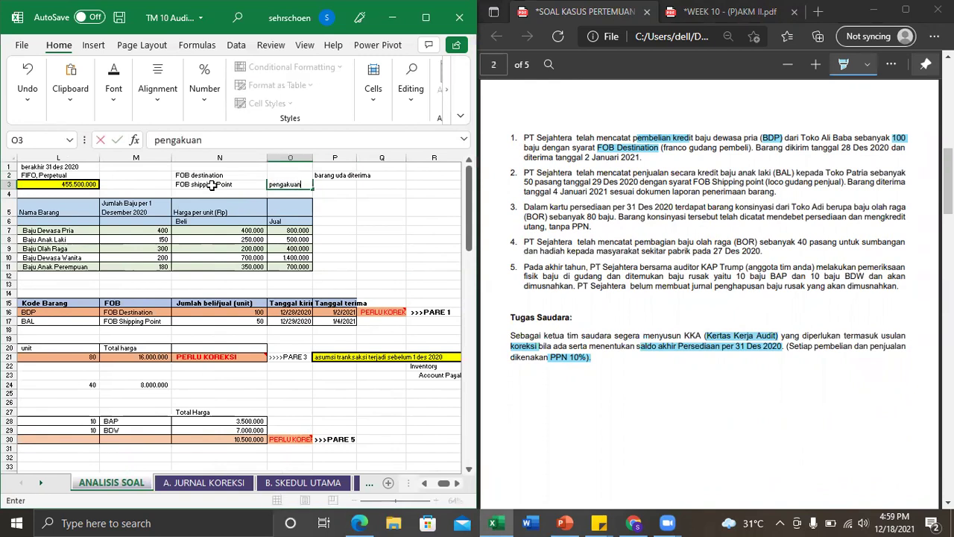
pyautogui.press('Tab')
pyautogui.hotkey('ctrl', "'")
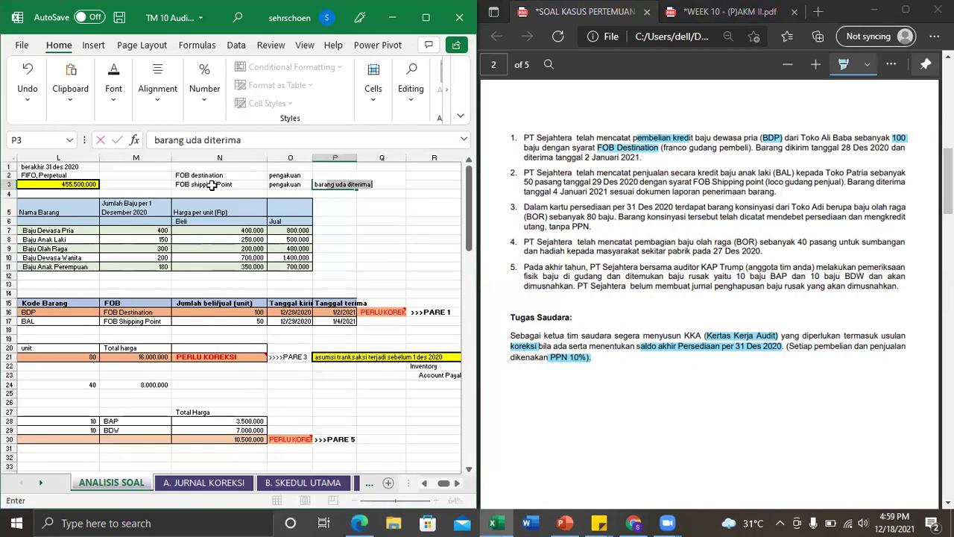
pyautogui.press('BackSpace')
pyautogui.press('BackSpace')
pyautogui.press('BackSpace')
pyautogui.press('BackSpace')
pyautogui.press('BackSpace')
pyautogui.press('BackSpace')
pyautogui.write('kirim')
pyautogui.press('Return')
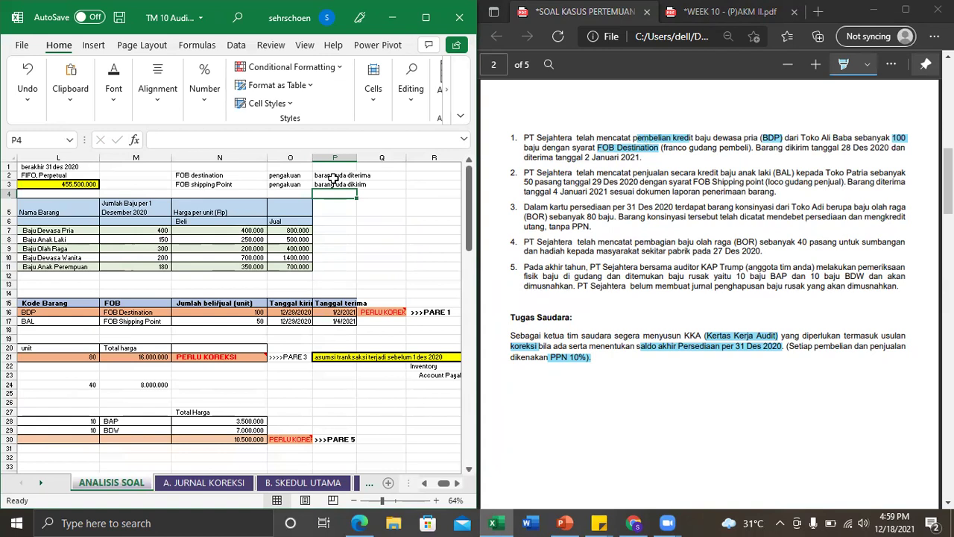
pyautogui.click(333, 174)
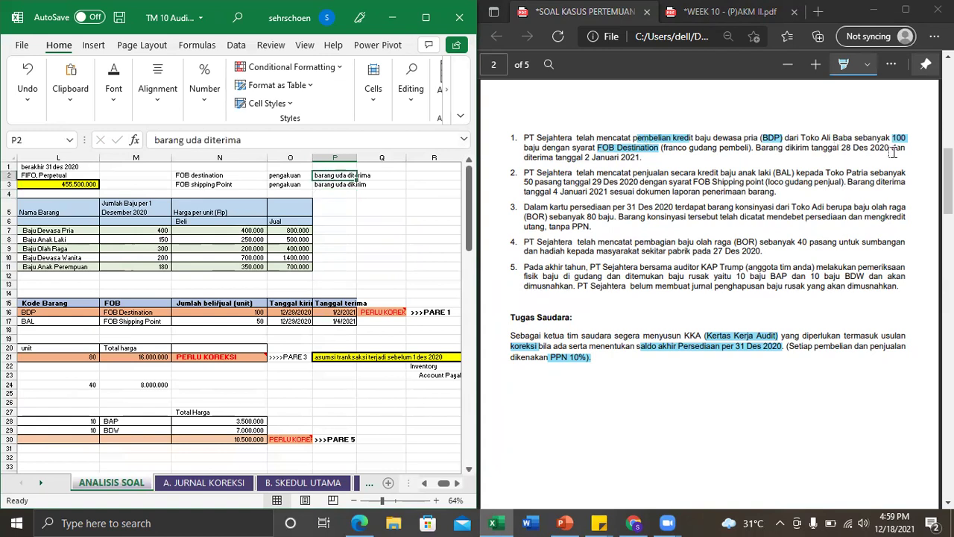
# - Highlight the receipt date 2 Januari 2021 and the shipping date 28 Des 2020 in information point 1
pyautogui.moveTo(587, 157); pyautogui.dragTo(640, 157)
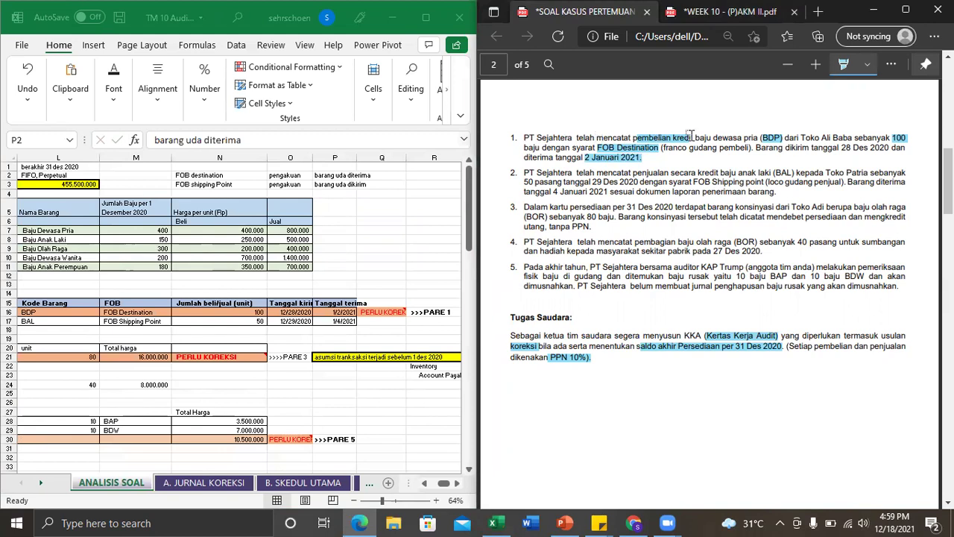
pyautogui.moveTo(842, 148); pyautogui.dragTo(896, 140)
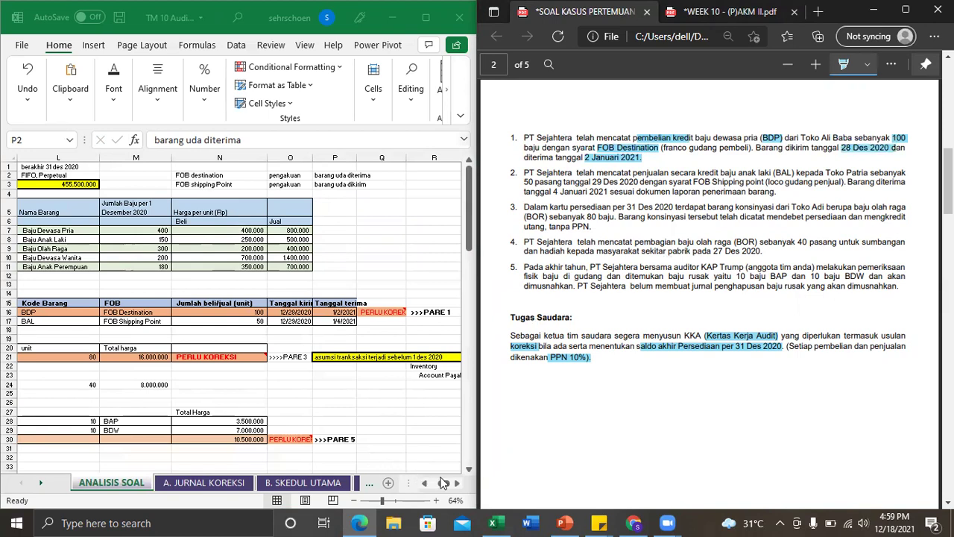
# - Examine the BDP purchase row, the Baju Dewasa Pria purchase price and the total price formula in S16 on the ANALISIS SOAL sheet
pyautogui.moveTo(437, 483); pyautogui.dragTo(443, 483)
pyautogui.click(249, 312)
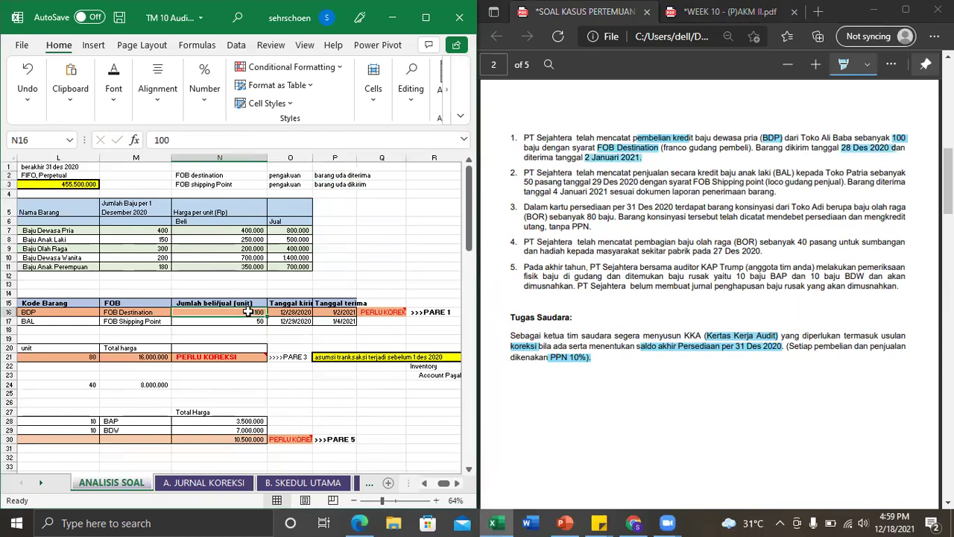
pyautogui.click(45, 310)
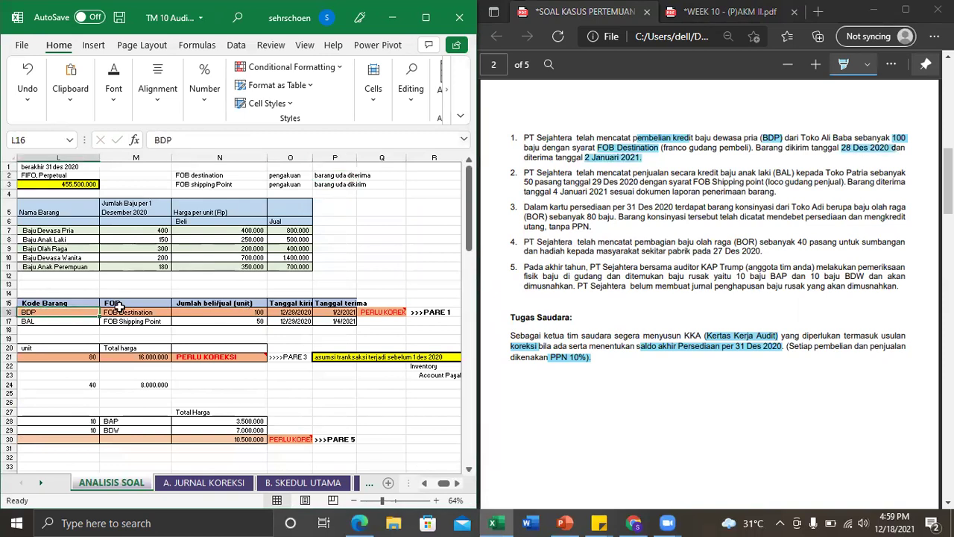
pyautogui.click(247, 313)
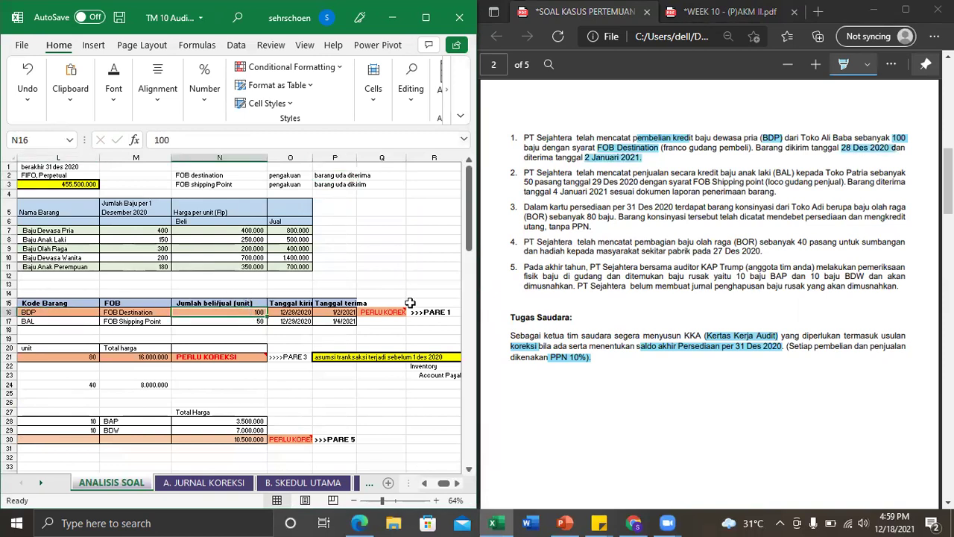
pyautogui.click(234, 229)
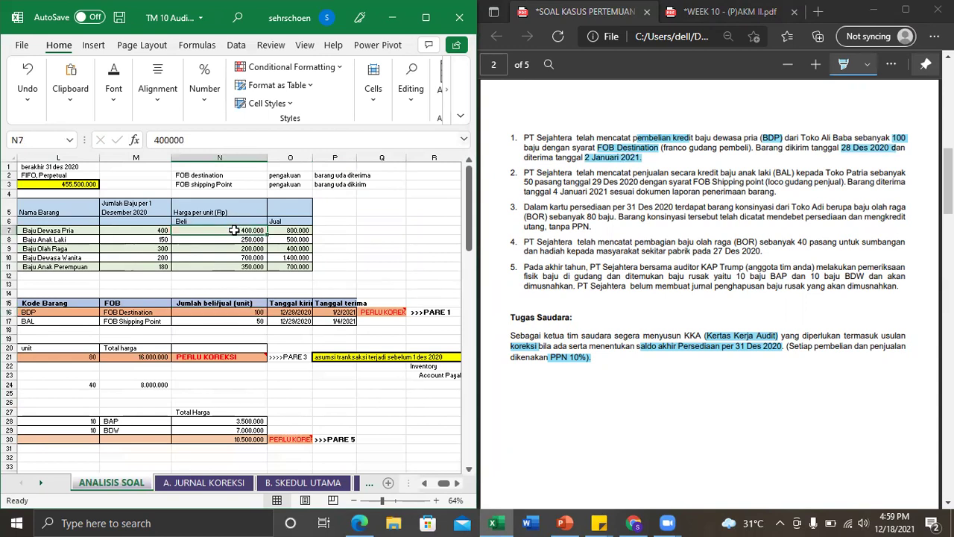
pyautogui.click(90, 229)
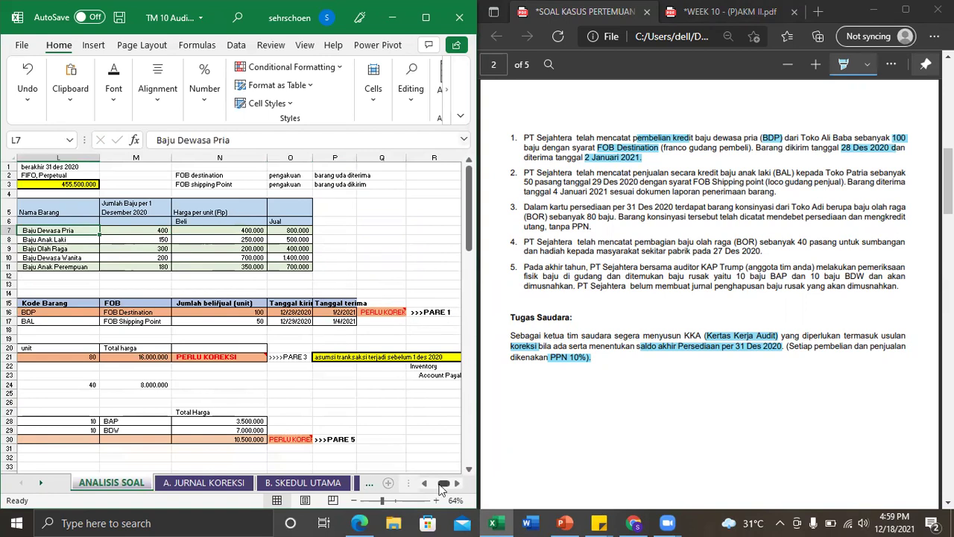
pyautogui.moveTo(446, 482); pyautogui.dragTo(447, 483)
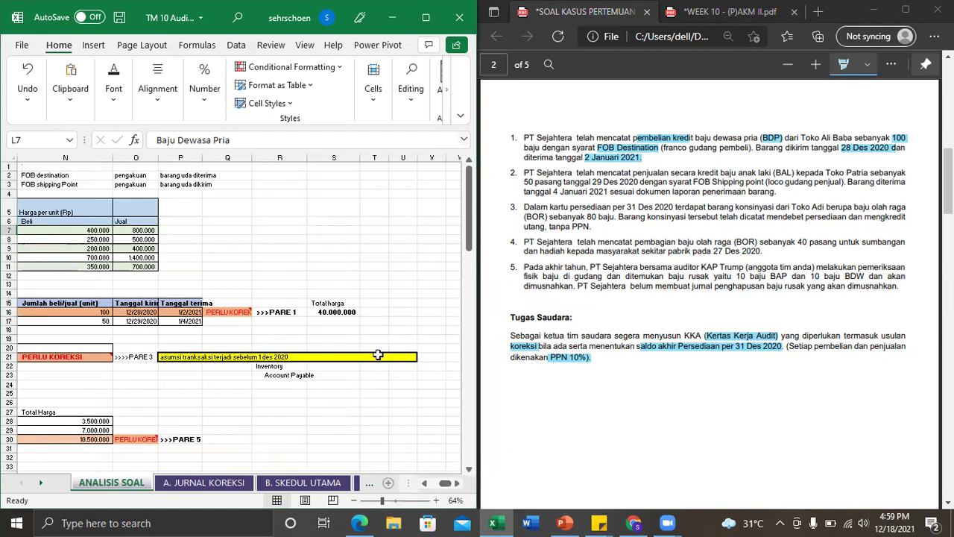
pyautogui.click(343, 313)
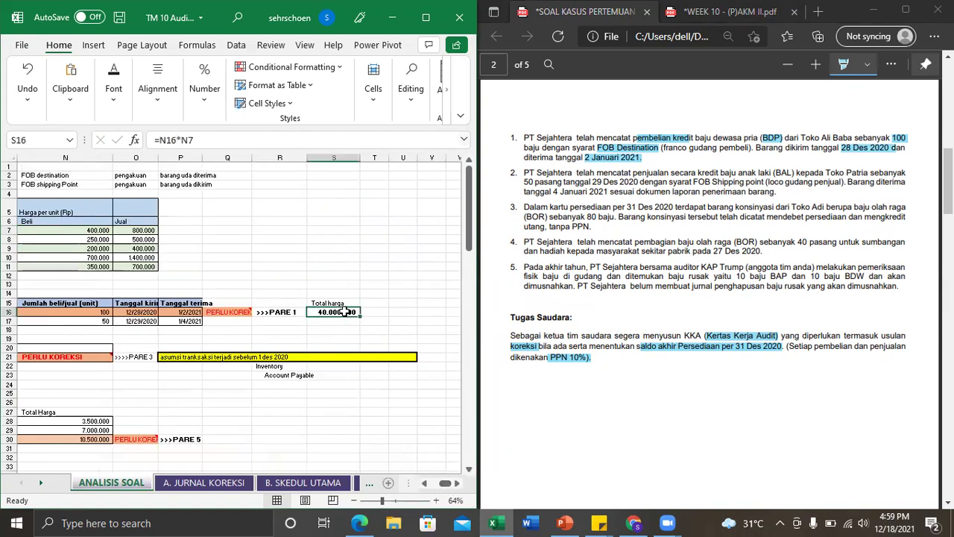
# - Open the A. JURNAL KOREKSI sheet and review the accounts and amounts of the initial journal for point 1
pyautogui.click(216, 483)
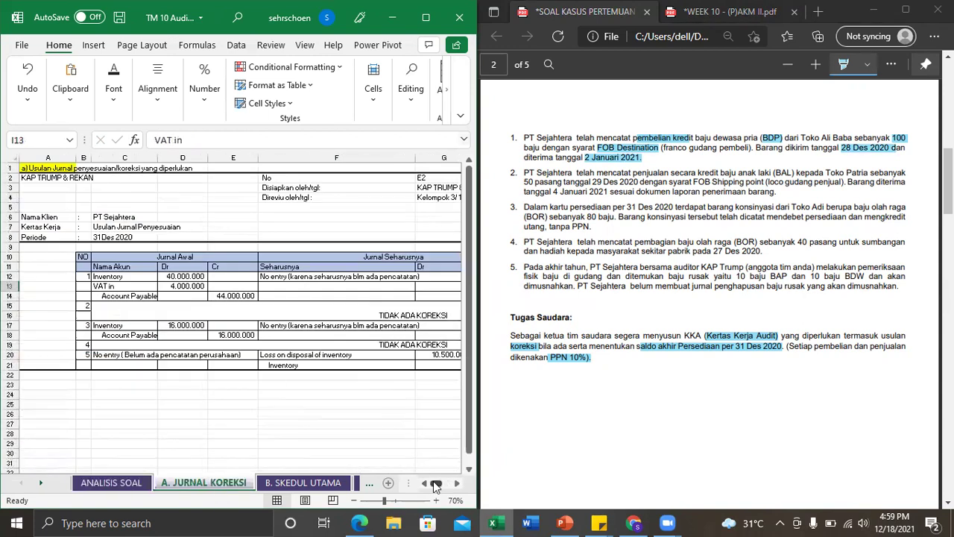
pyautogui.moveTo(435, 483)
pyautogui.mouseDown()
pyautogui.moveTo(443, 485)
pyautogui.moveTo(435, 483)
pyautogui.mouseUp()
pyautogui.moveTo(117, 276); pyautogui.dragTo(231, 296)
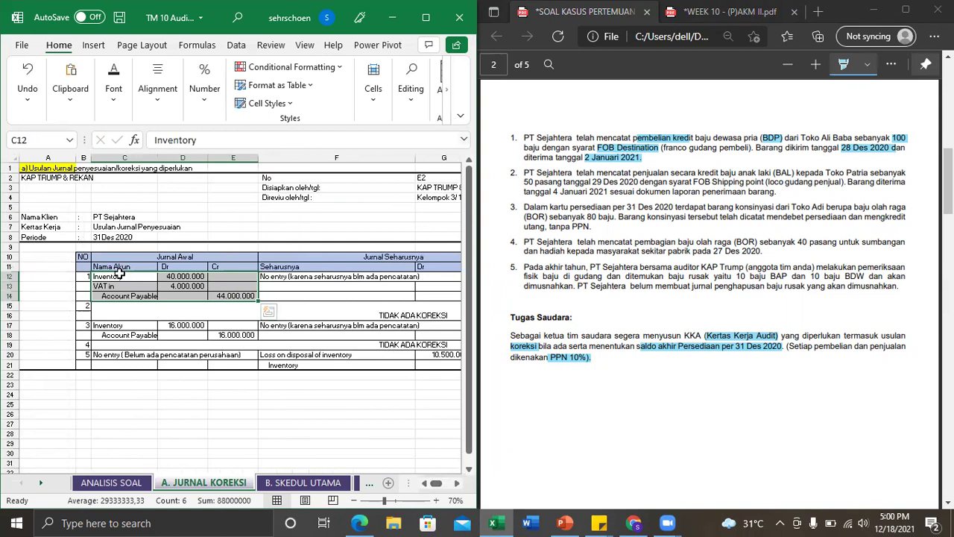
pyautogui.click(120, 277)
pyautogui.click(150, 295)
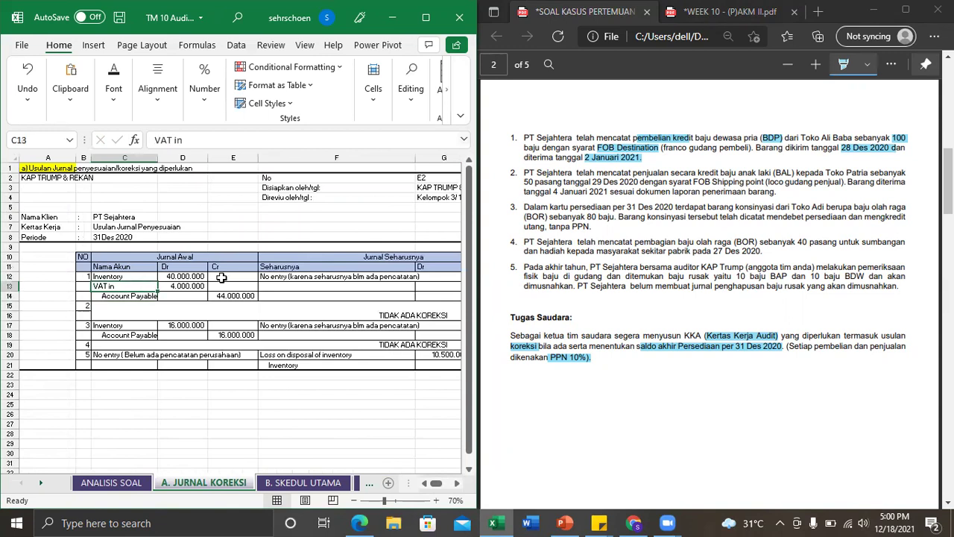
# - Highlight PPN 10% again in the task paragraph and check the VAT in formula =D12*10% in cell D13
pyautogui.click(557, 358)
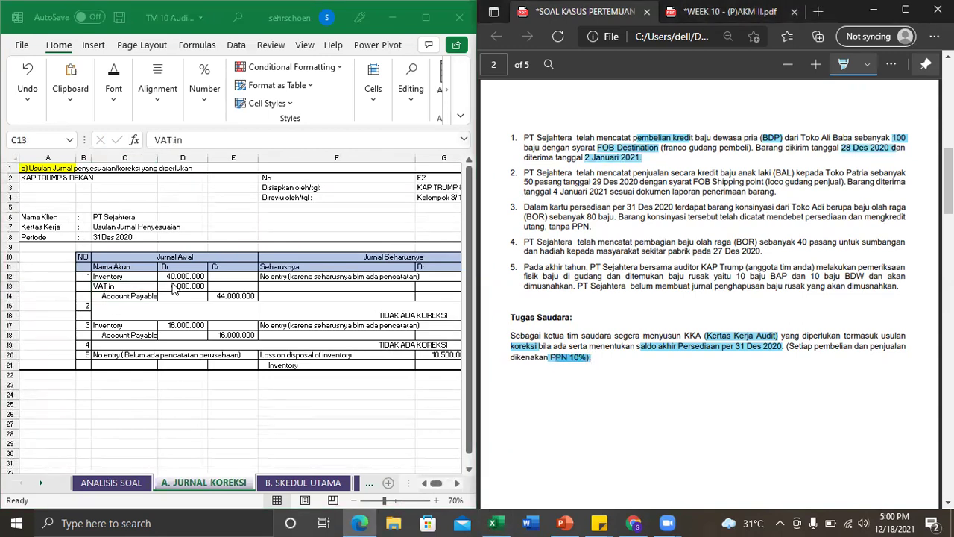
pyautogui.click(174, 290)
pyautogui.write('=D12*10%')
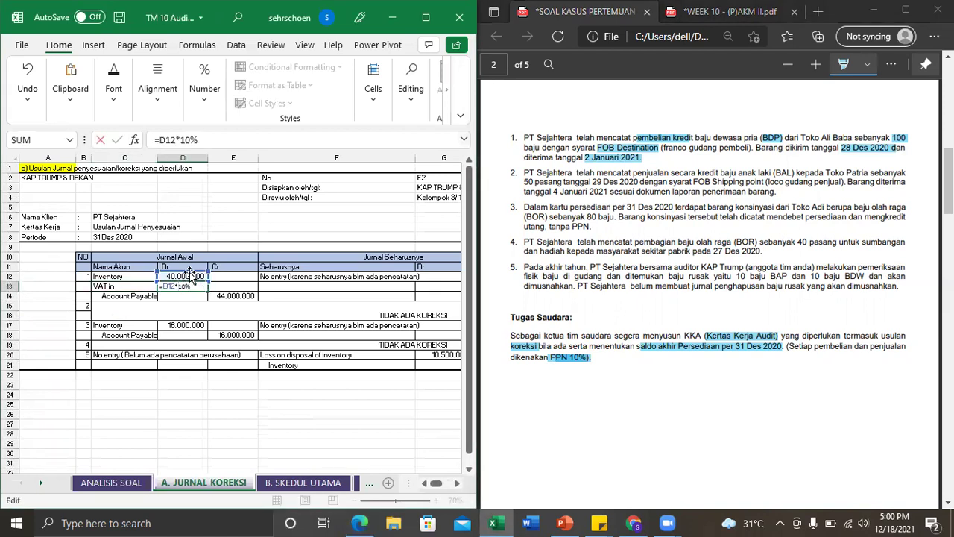
pyautogui.press('Return')
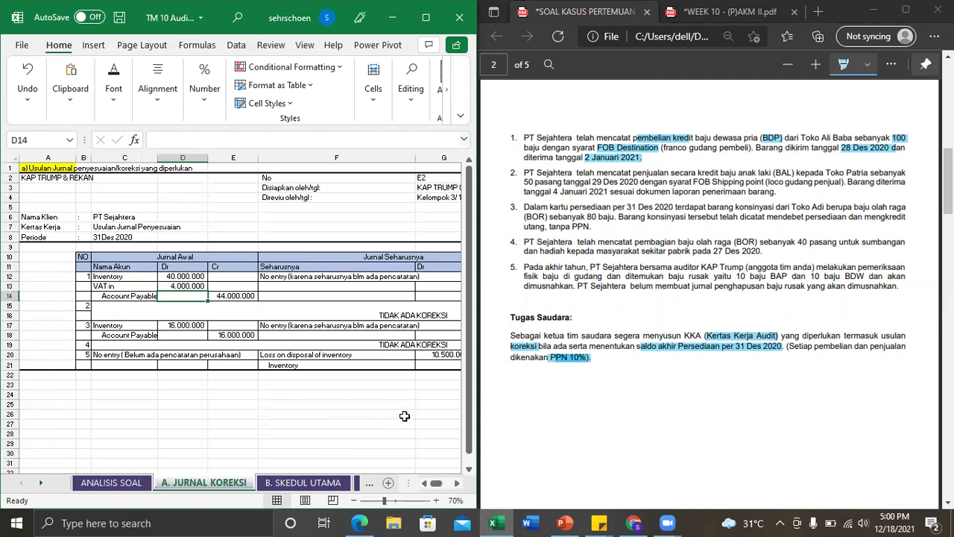
# - Examine the proposed correction journal for point 1, checking the Account Payable, Inventory and VAT in lines and their formulas
pyautogui.moveTo(433, 482); pyautogui.dragTo(446, 484)
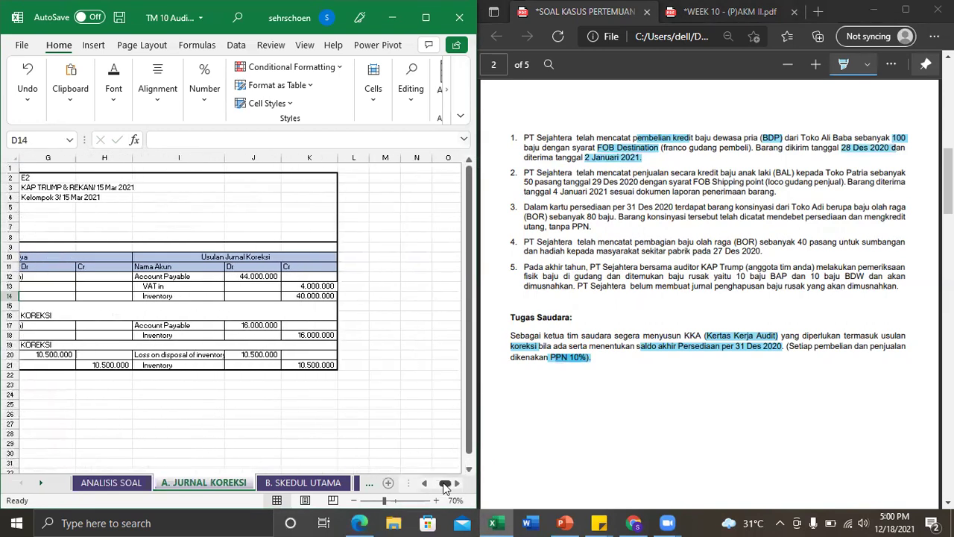
pyautogui.click(147, 274)
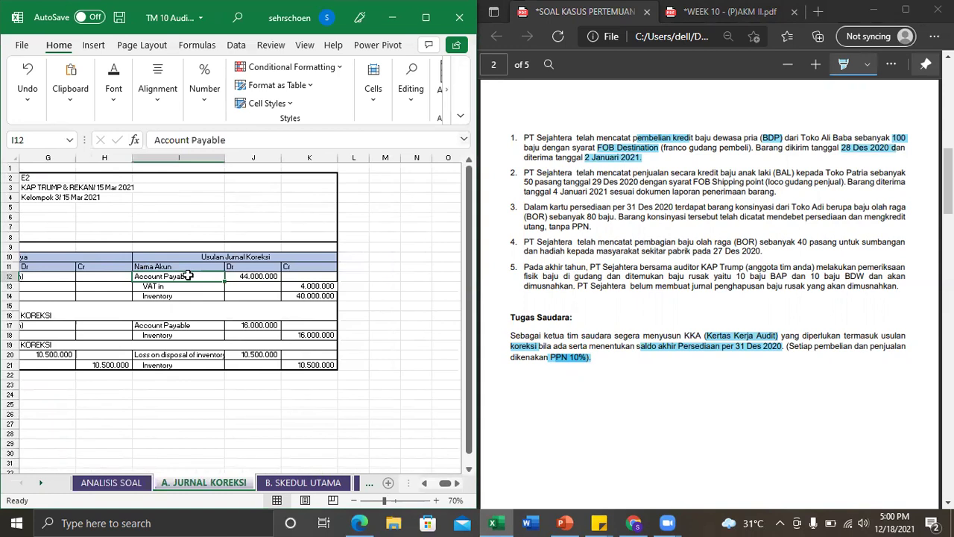
pyautogui.click(261, 275)
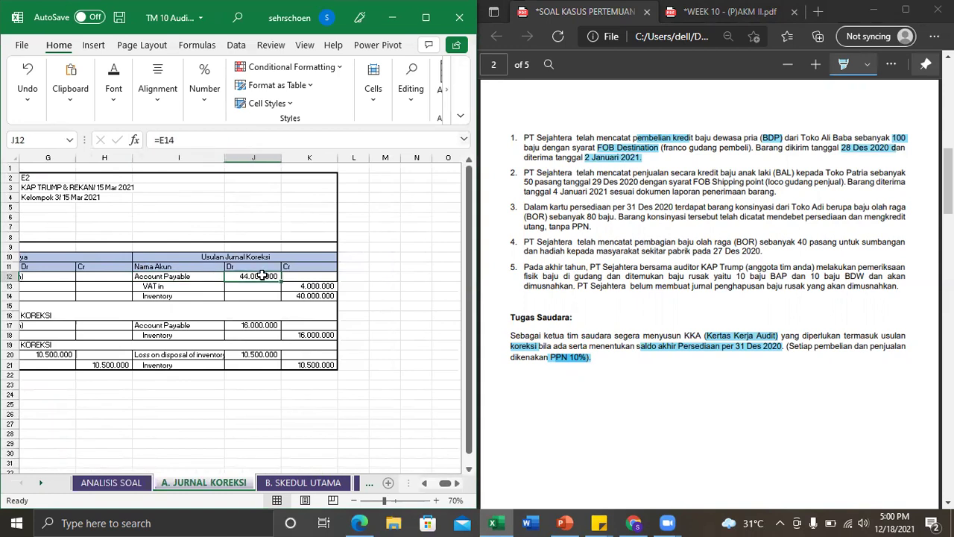
pyautogui.click(189, 296)
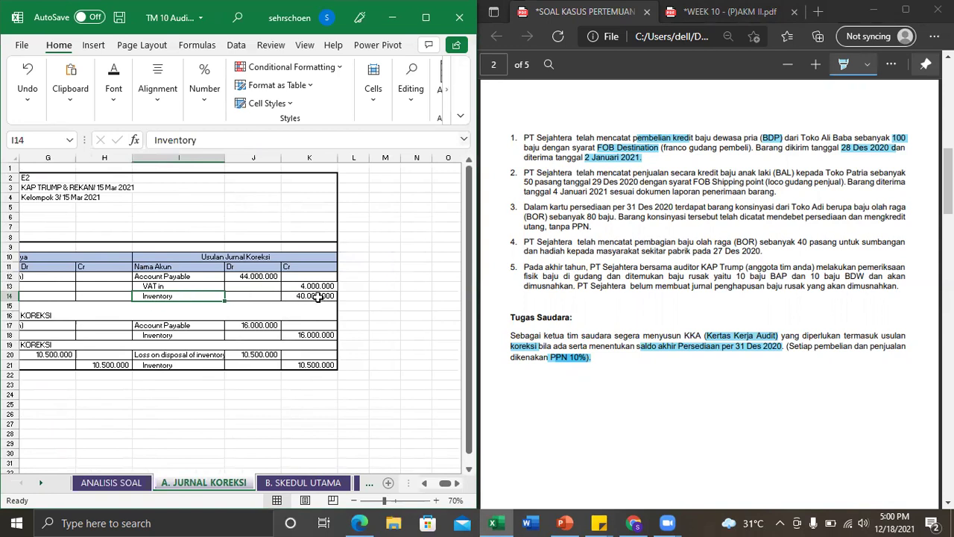
pyautogui.click(319, 297)
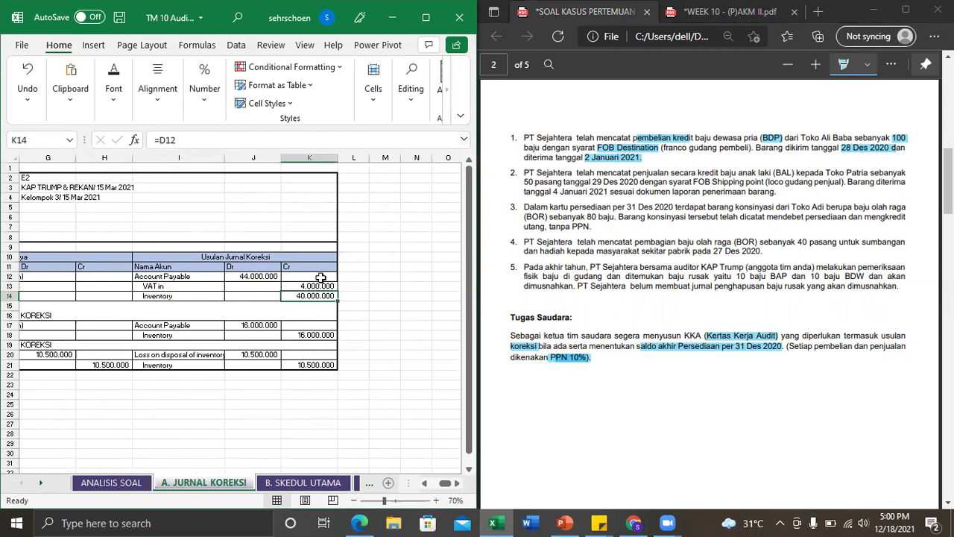
pyautogui.click(214, 288)
pyautogui.doubleClick(327, 285)
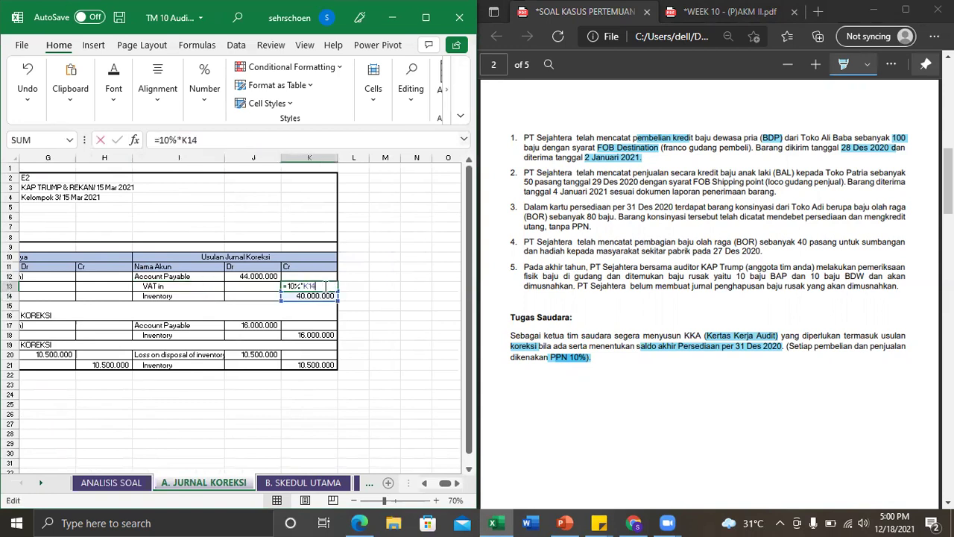
pyautogui.press('Return')
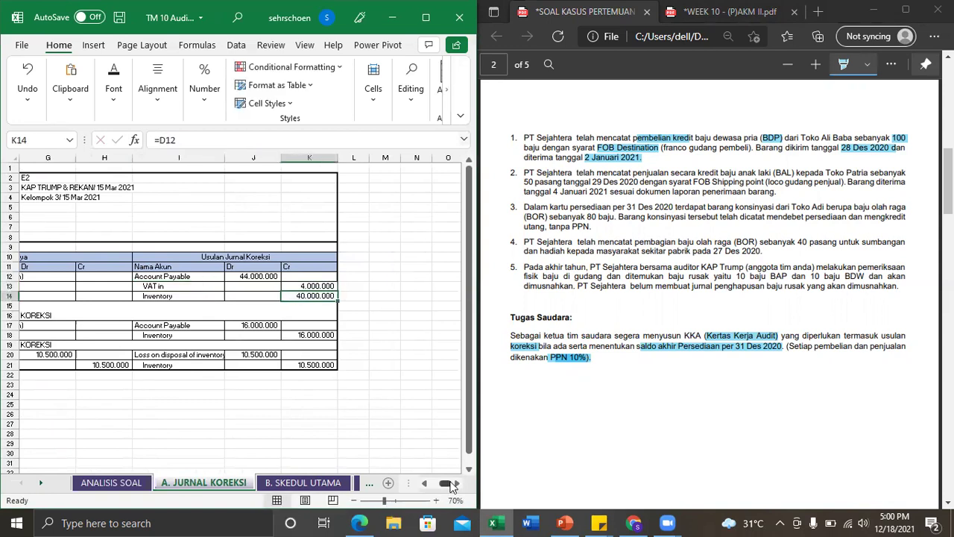
pyautogui.hscroll(-3, 445, 481)
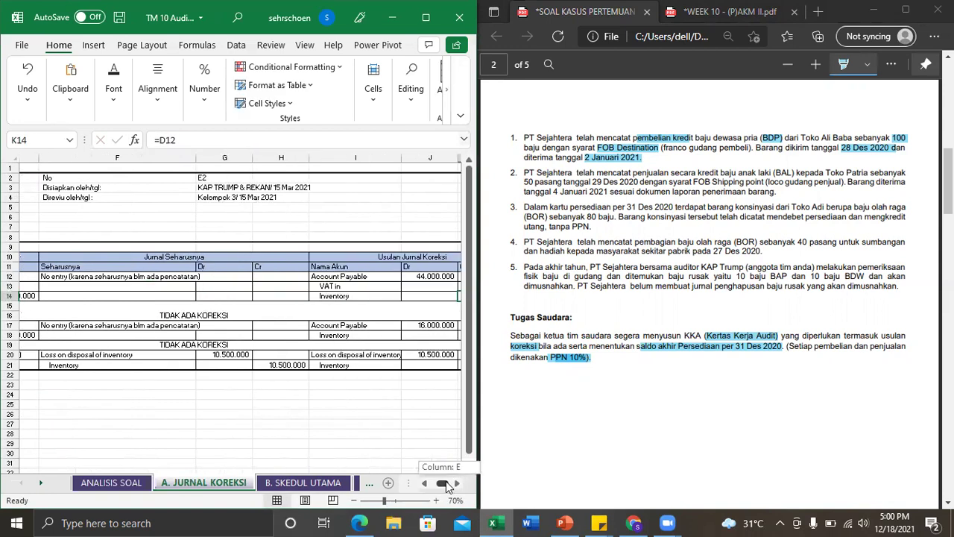
# - Return to the ANALISIS SOAL sheet and highlight mencatat penjualan secara kredit, BAL, 50 pasang, 29 Des 2020 and syarat FOB Shipping point in information point 2
pyautogui.click(116, 489)
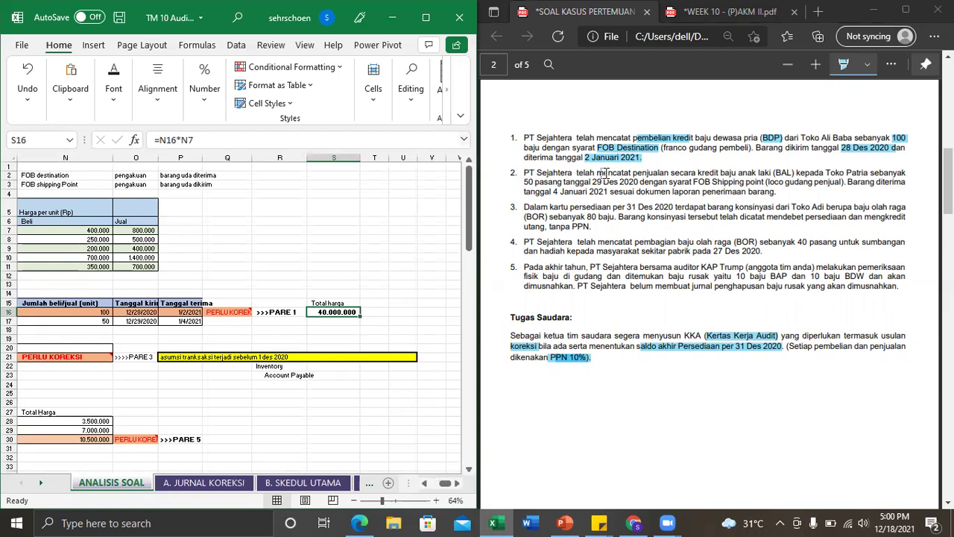
pyautogui.moveTo(606, 173); pyautogui.dragTo(721, 173)
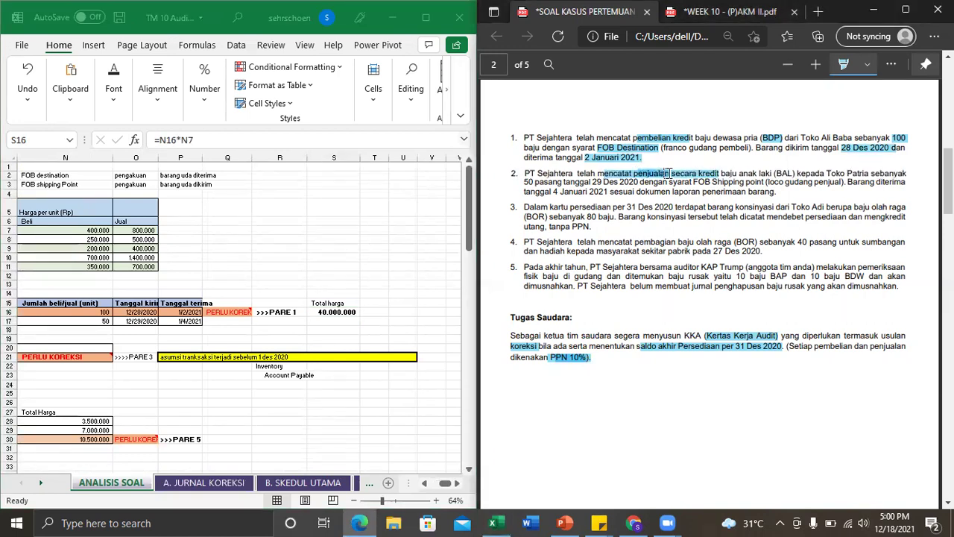
pyautogui.moveTo(775, 173); pyautogui.dragTo(795, 173)
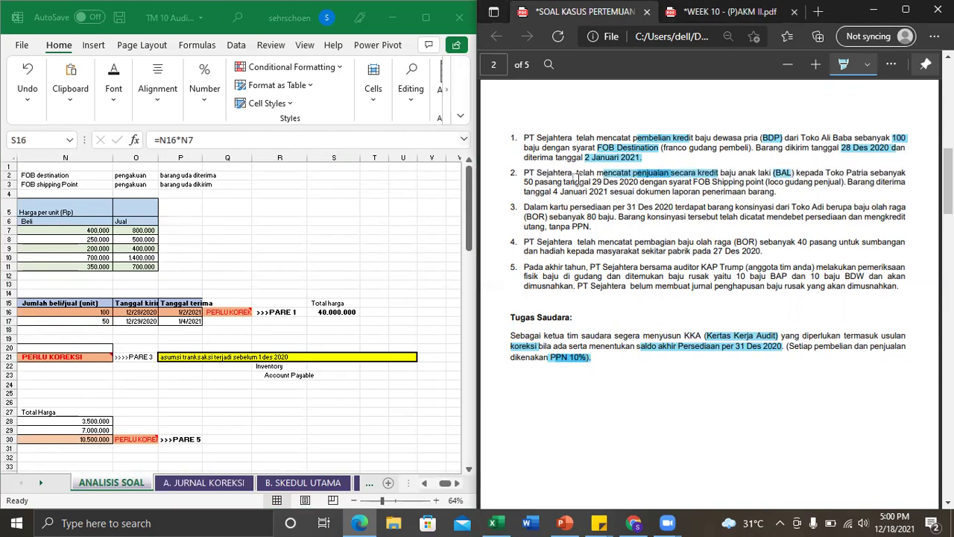
pyautogui.moveTo(524, 182); pyautogui.dragTo(560, 181)
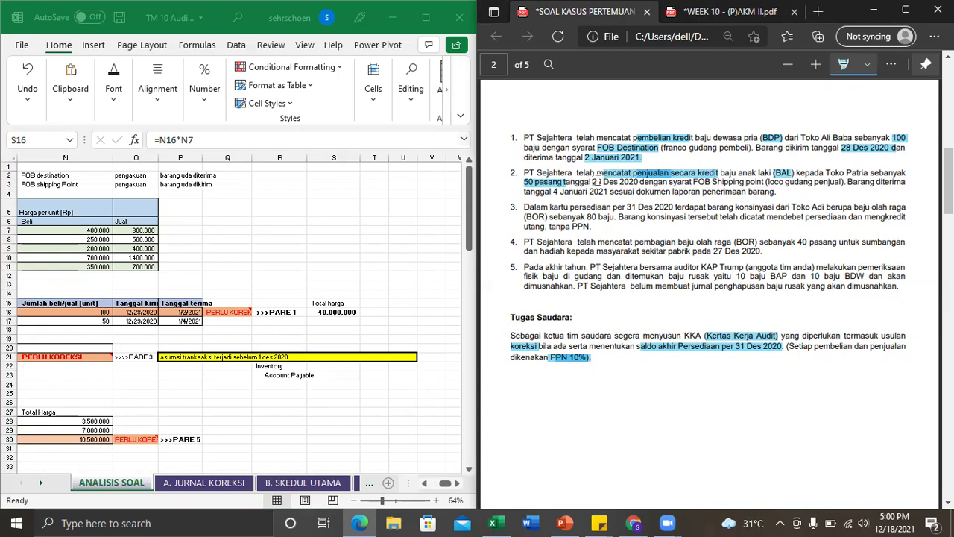
pyautogui.moveTo(594, 182); pyautogui.dragTo(765, 180)
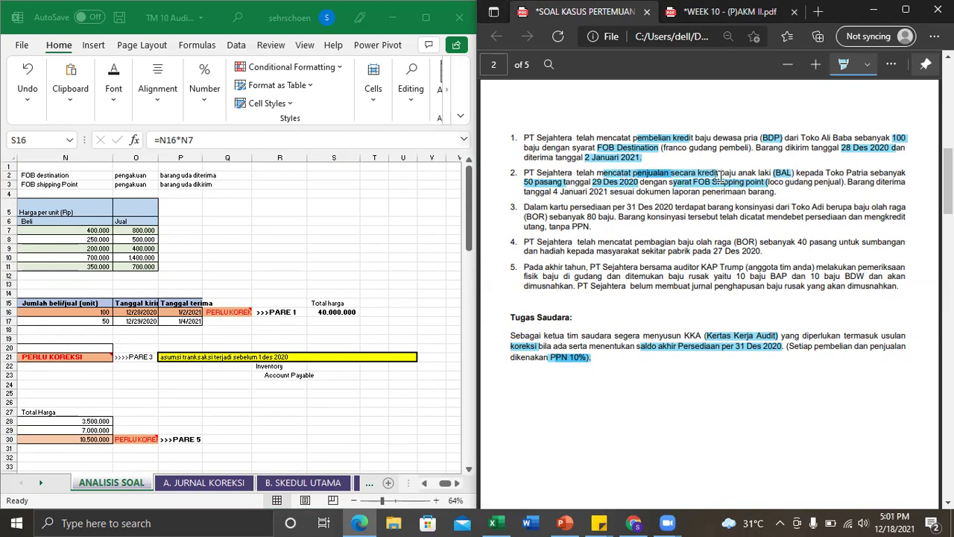
# - Check the FOB shipping Point note in P3 and re-highlight 29 Des 2020 and mencatat penjualan in information point 2
pyautogui.click(169, 186)
pyautogui.click(169, 185)
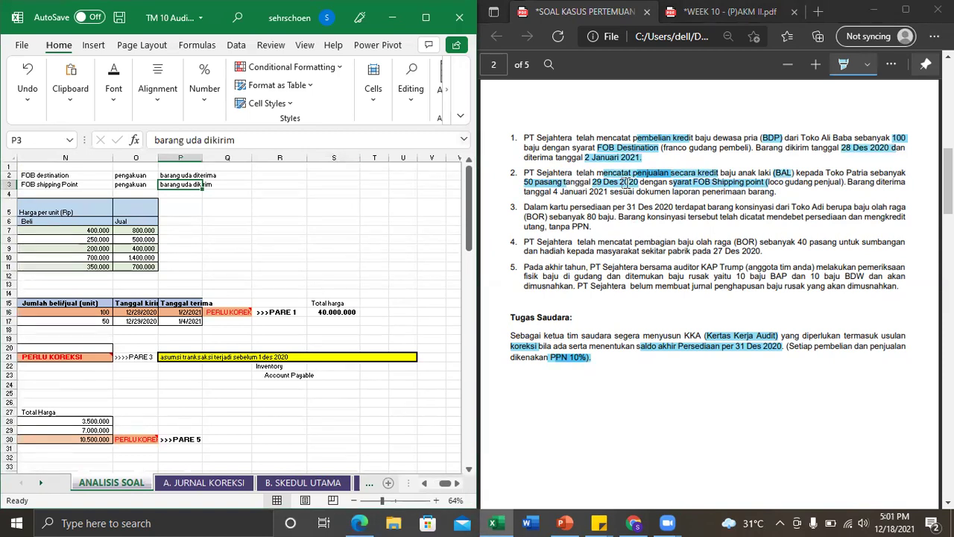
pyautogui.moveTo(594, 181); pyautogui.dragTo(638, 181)
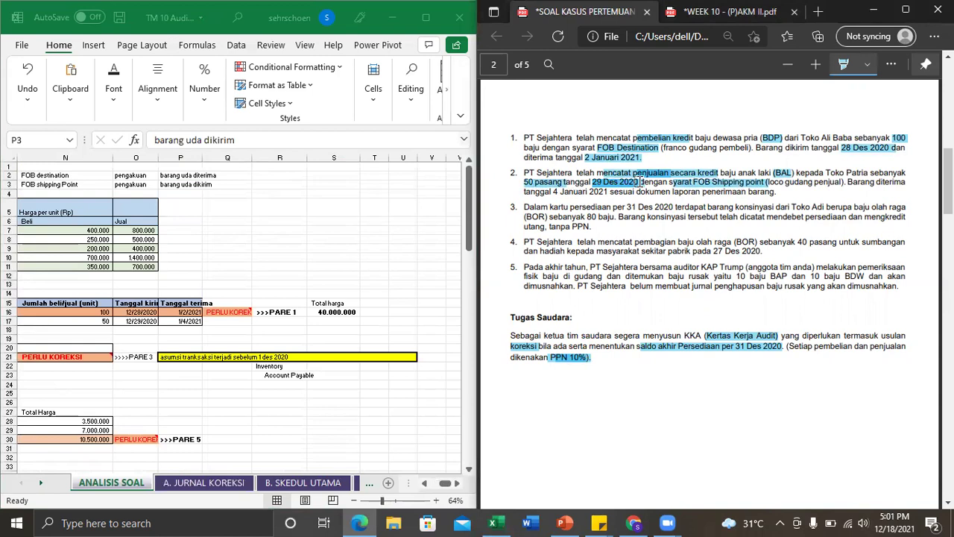
pyautogui.moveTo(597, 172); pyautogui.dragTo(634, 171)
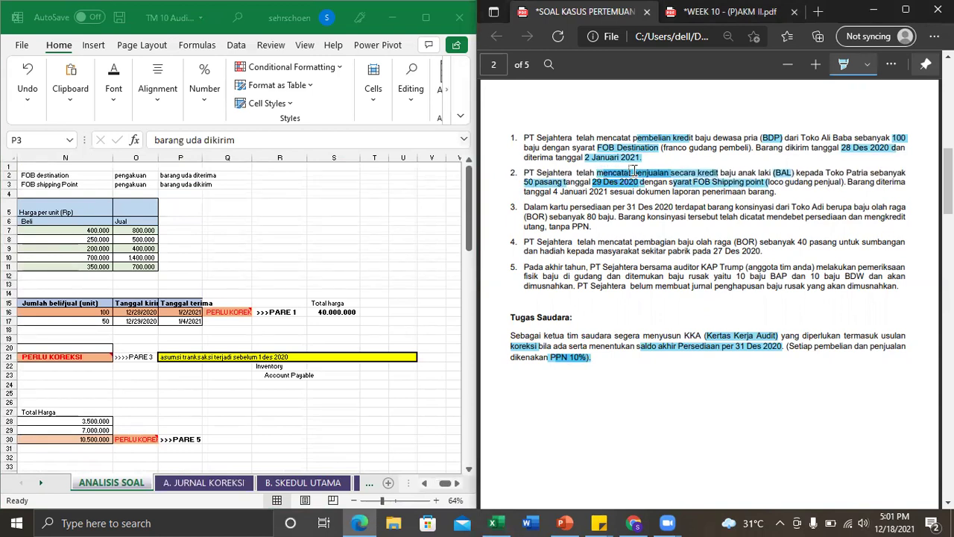
# - Highlight the 31 Des 2020 stock card, the Toko Adi consignment, 80 baju, the recorded persediaan debit and tanpa PPN in information point 3
pyautogui.click(444, 483)
pyautogui.moveTo(444, 484); pyautogui.dragTo(441, 484)
pyautogui.click(559, 160)
pyautogui.scroll(-1, 559, 160)
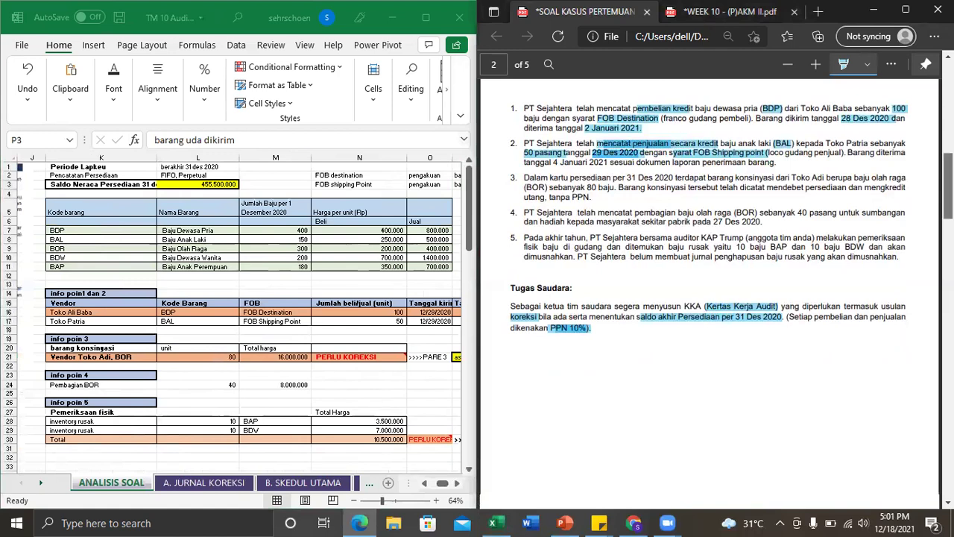
pyautogui.moveTo(527, 161); pyautogui.dragTo(673, 161)
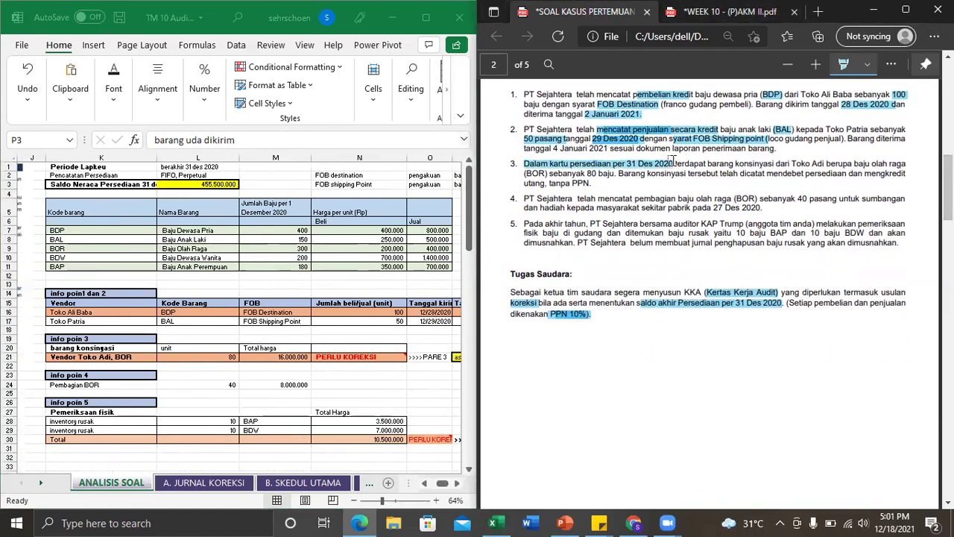
pyautogui.moveTo(736, 161); pyautogui.dragTo(914, 161)
pyautogui.moveTo(588, 173); pyautogui.dragTo(829, 174)
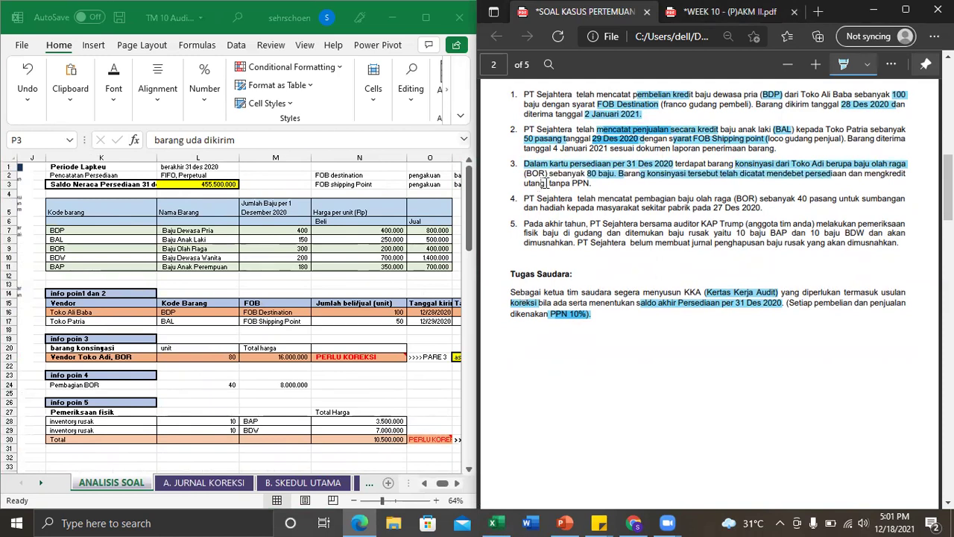
pyautogui.moveTo(550, 183); pyautogui.dragTo(594, 183)
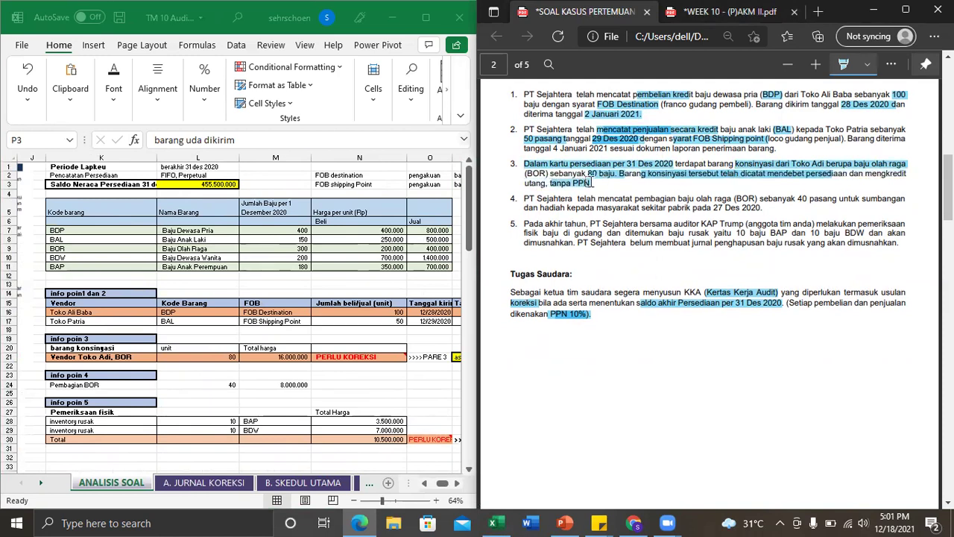
# - Check the info poin 3 section and the PARE 3 note in O21 on the ANALISIS SOAL sheet
pyautogui.click(310, 277)
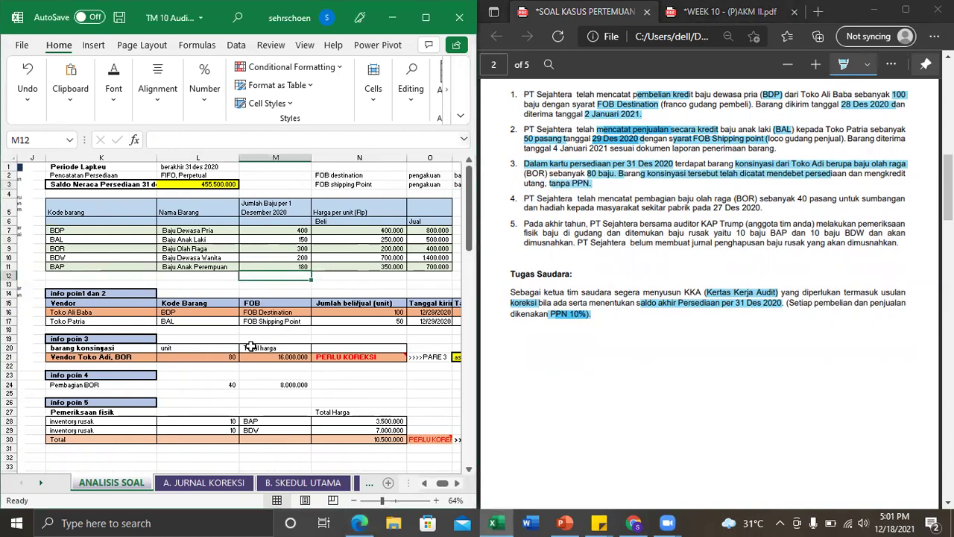
pyautogui.click(211, 363)
pyautogui.click(99, 340)
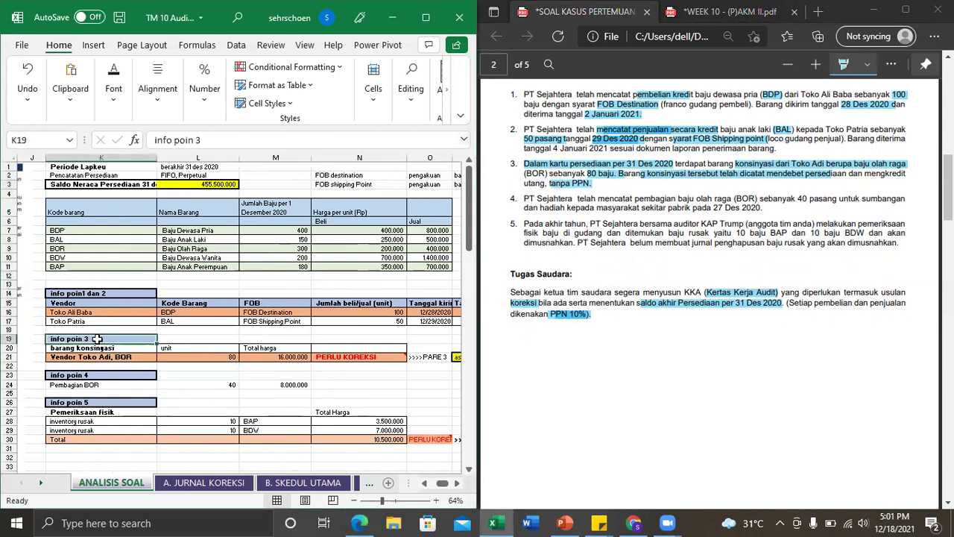
pyautogui.click(435, 358)
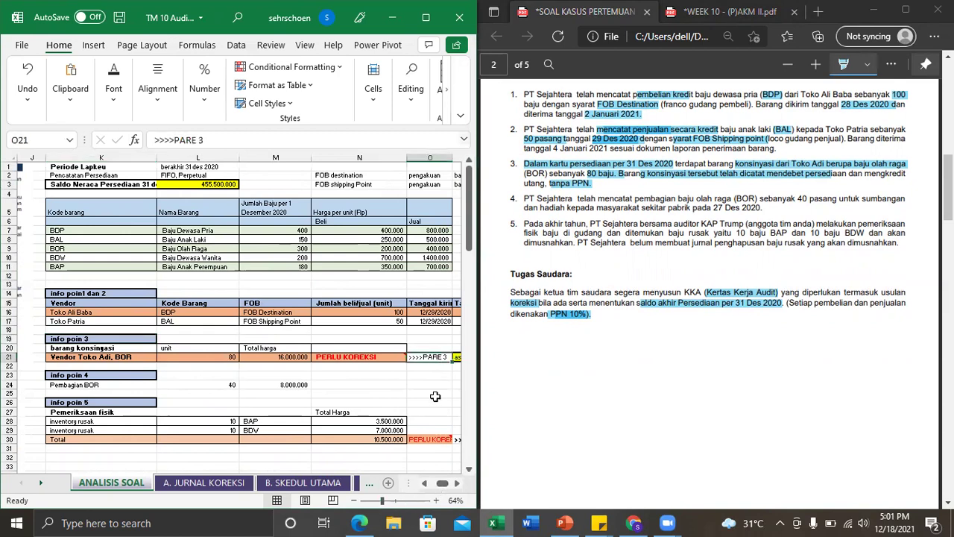
# - Enter Inventory in O23 and Account Payable in O24, and indent the Account Payable line
pyautogui.click(433, 373)
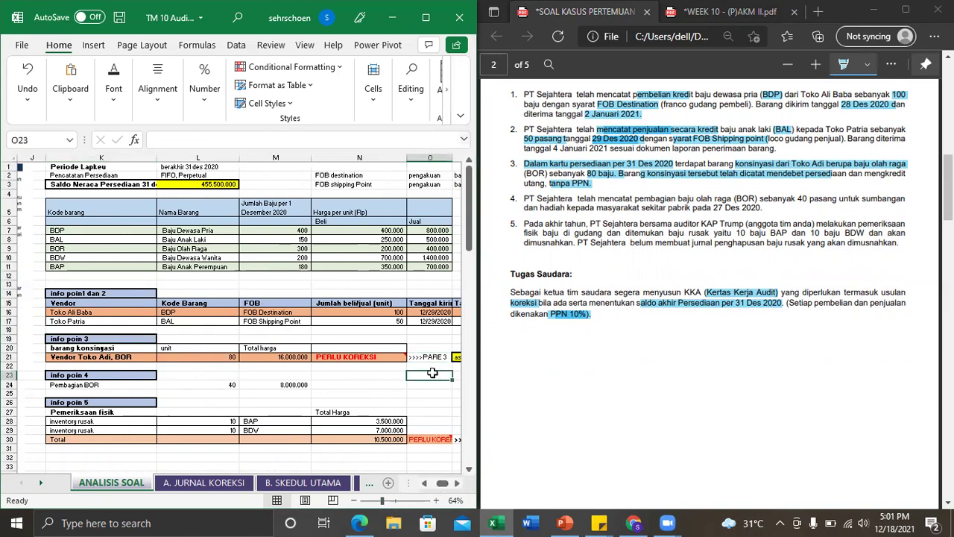
pyautogui.write('Inventor')
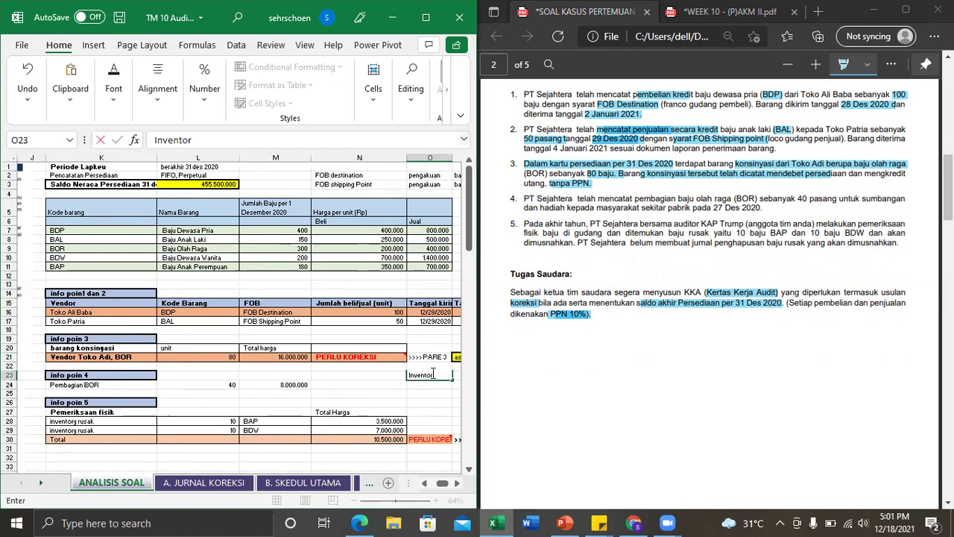
pyautogui.press('Return')
pyautogui.write('Acc')
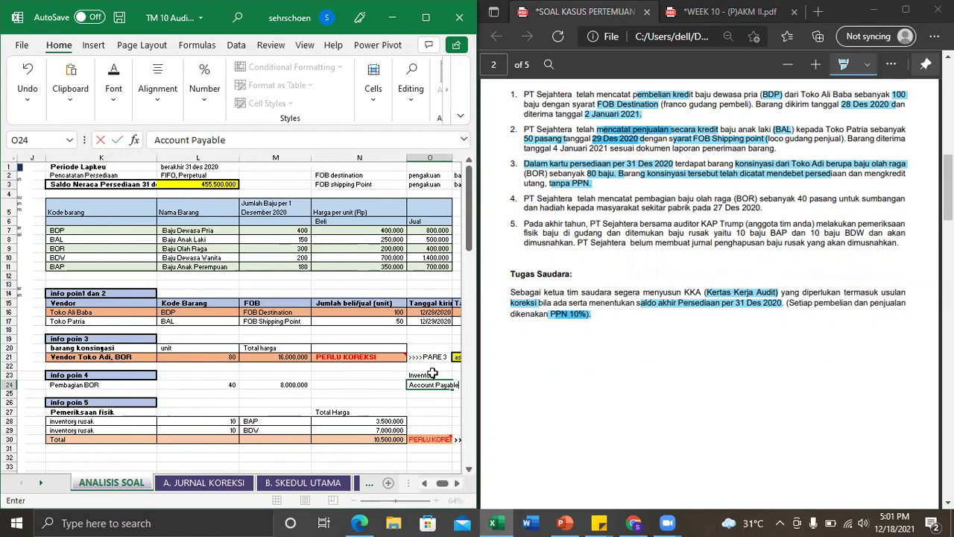
pyautogui.write('ount Payable')
pyautogui.click(434, 384)
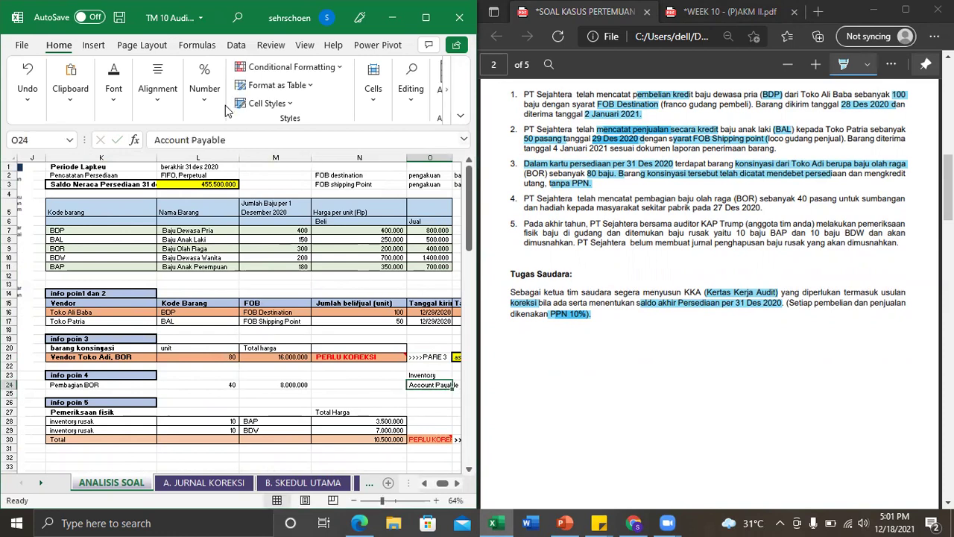
pyautogui.click(158, 88)
pyautogui.click(220, 160)
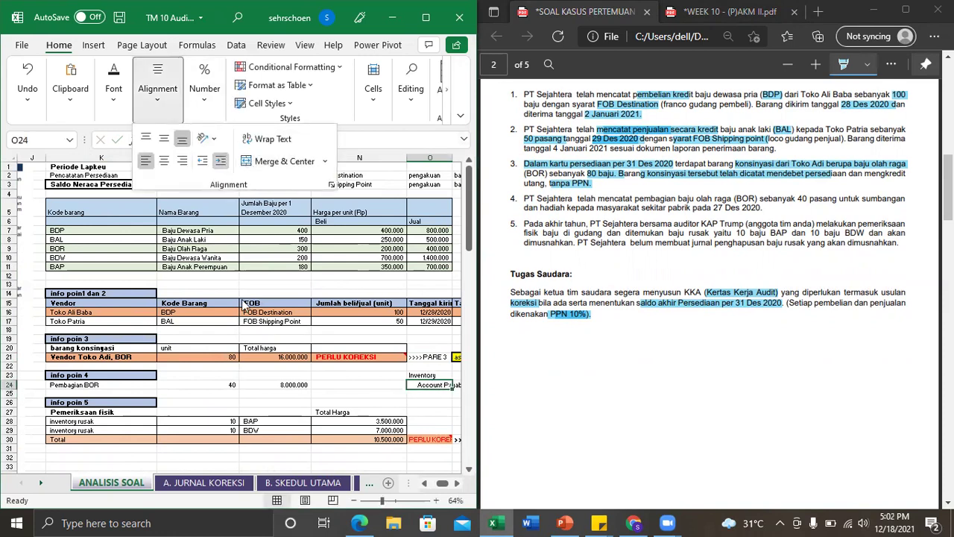
pyautogui.click(369, 379)
# - Check the Toko Adi consignment total formula in M21 against the units in L21 and the BOR purchase price in N9
pyautogui.click(291, 359)
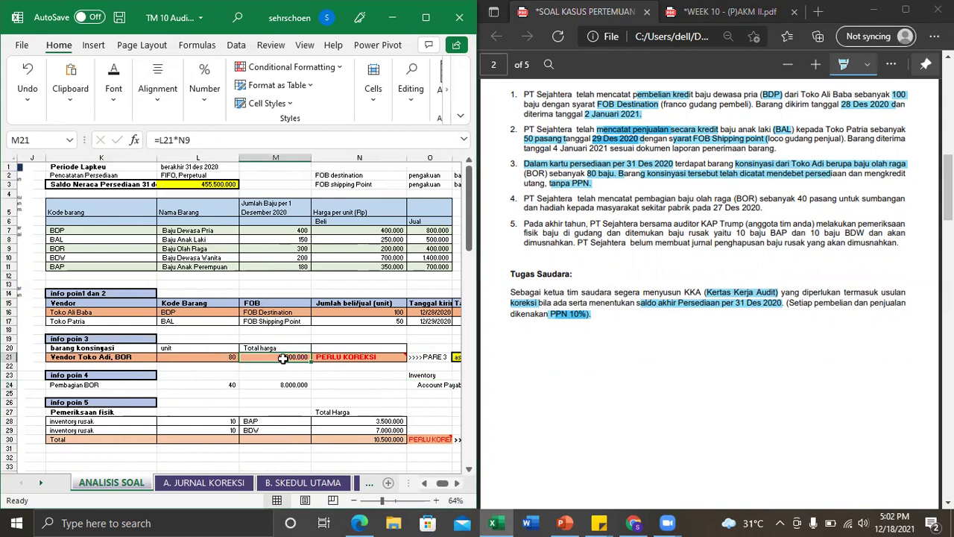
pyautogui.click(223, 358)
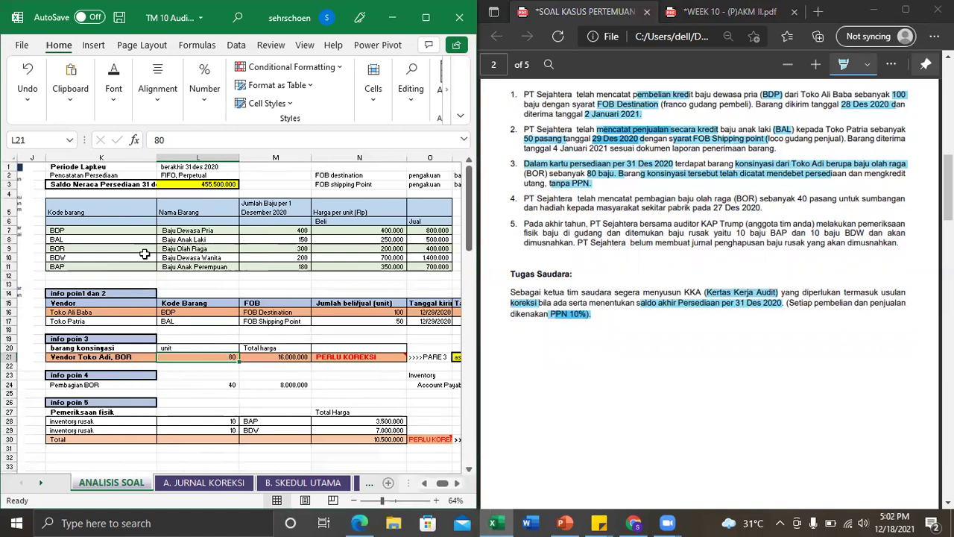
pyautogui.click(381, 248)
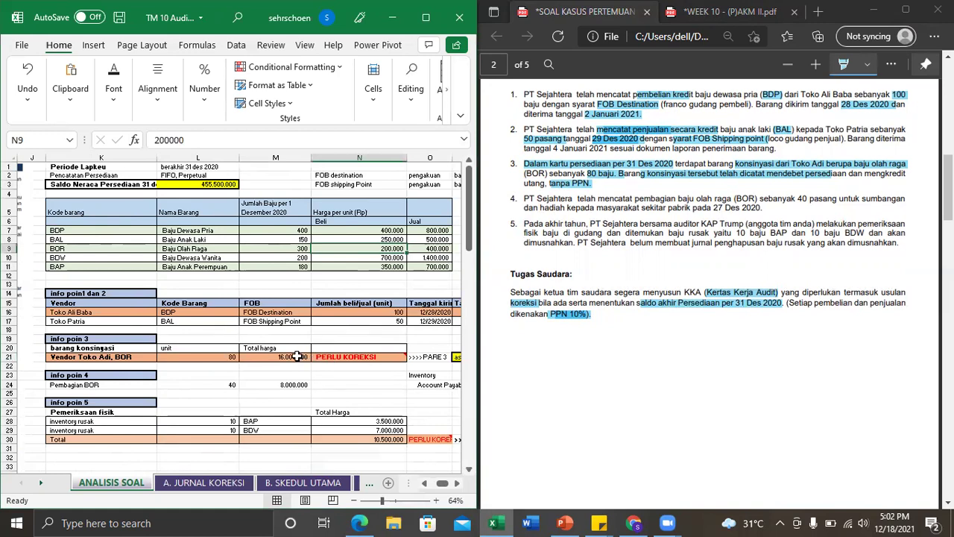
pyautogui.click(298, 357)
pyautogui.write('=L21*N9')
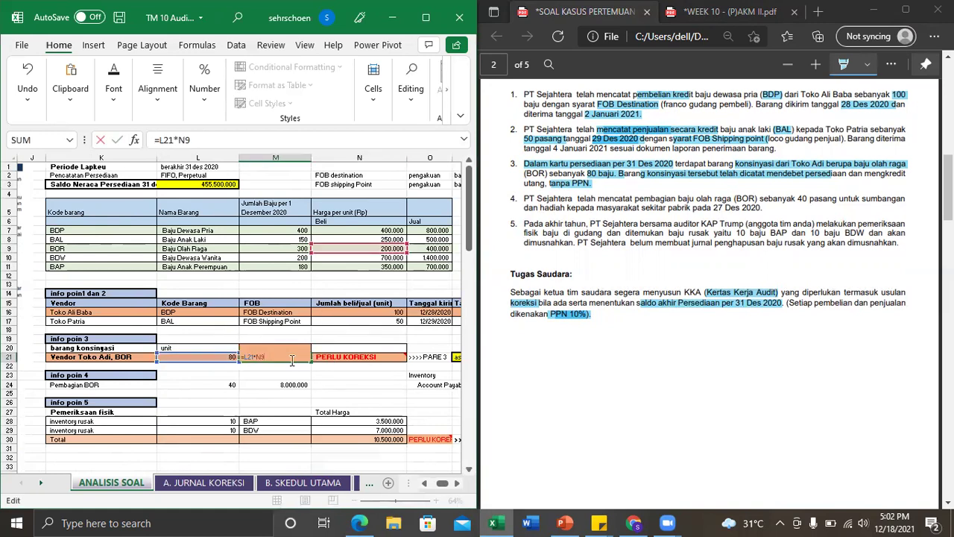
pyautogui.press('Return')
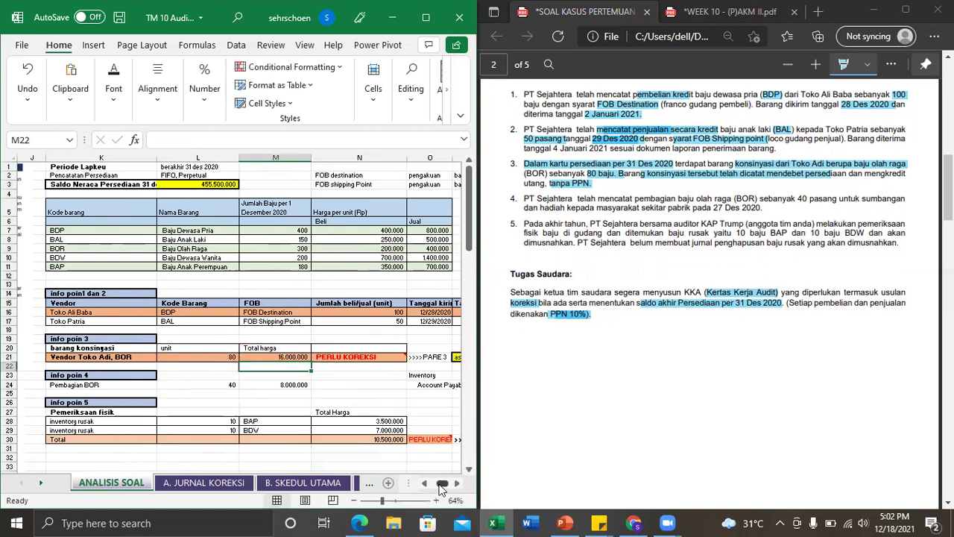
pyautogui.click(355, 356)
pyautogui.click(353, 343)
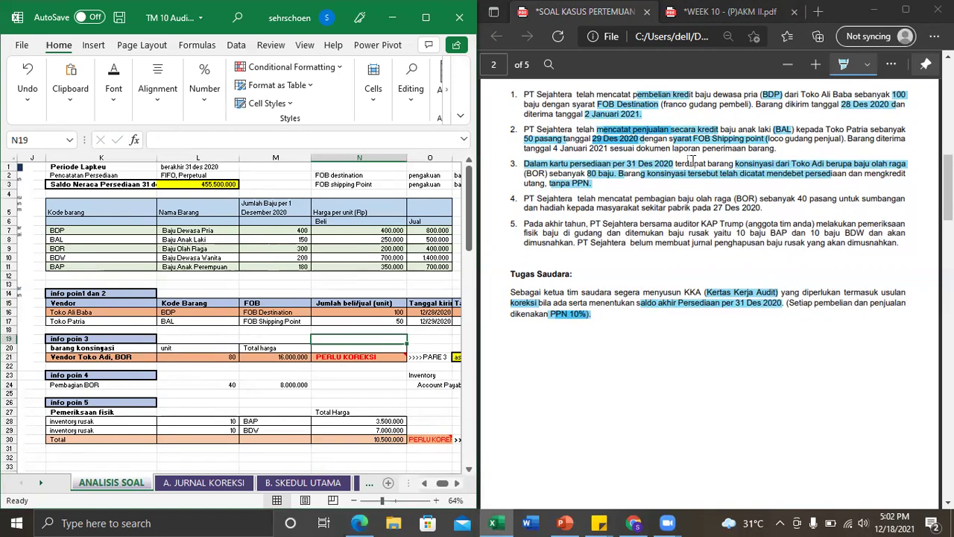
# - In the WEEK 10 PDF, highlight the Konsinyasi heading, the Hak kepemilikan sentence, and Consignorr and Consignee in the journal table header
pyautogui.click(730, 12)
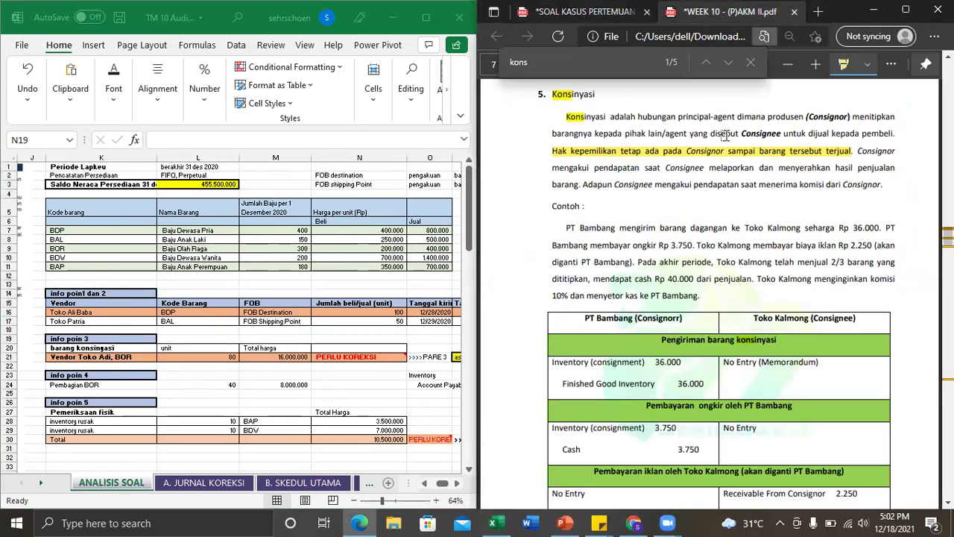
pyautogui.moveTo(551, 95); pyautogui.dragTo(594, 95)
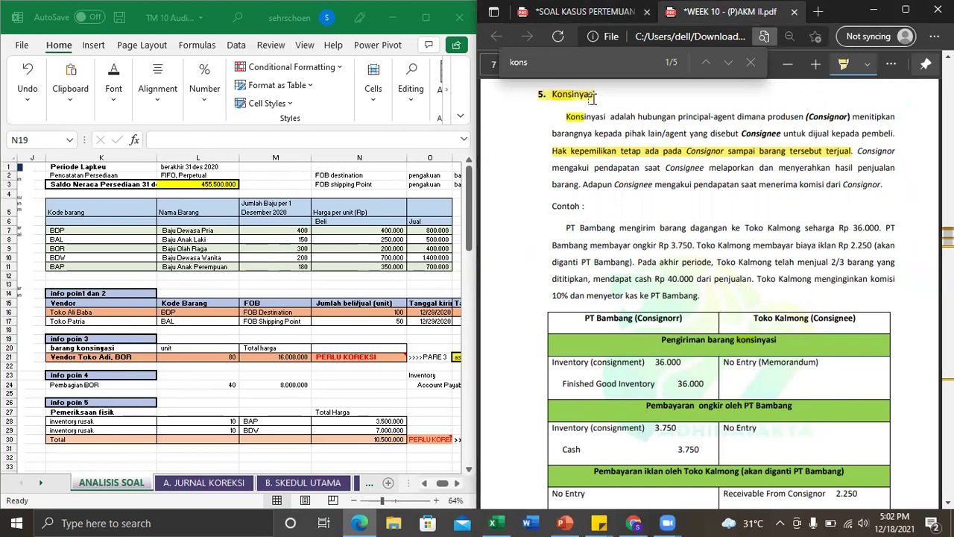
pyautogui.moveTo(549, 151); pyautogui.dragTo(853, 149)
pyautogui.scroll(-3, 745, 298)
pyautogui.scroll(-3, 746, 298)
pyautogui.scroll(1, 719, 261)
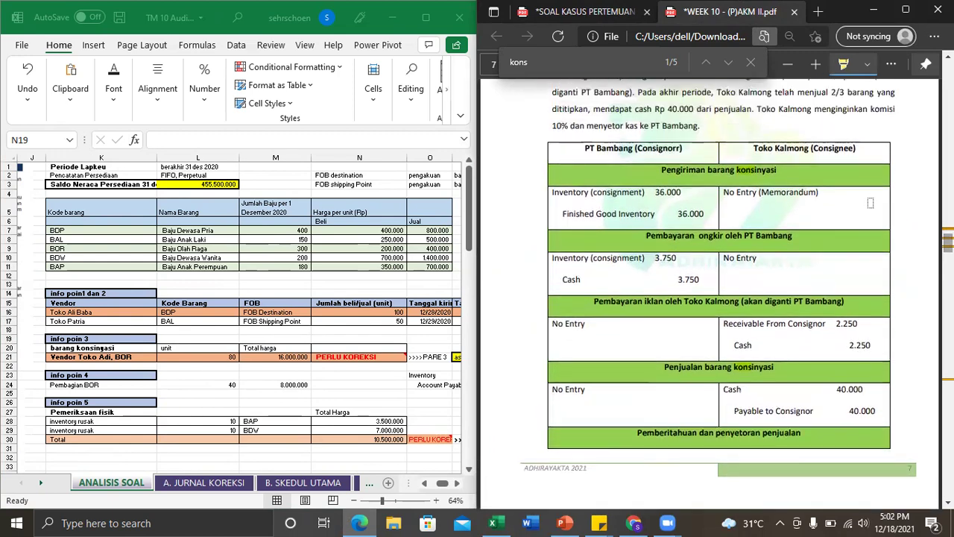
pyautogui.moveTo(635, 148); pyautogui.dragTo(681, 148)
pyautogui.moveTo(814, 148); pyautogui.dragTo(855, 149)
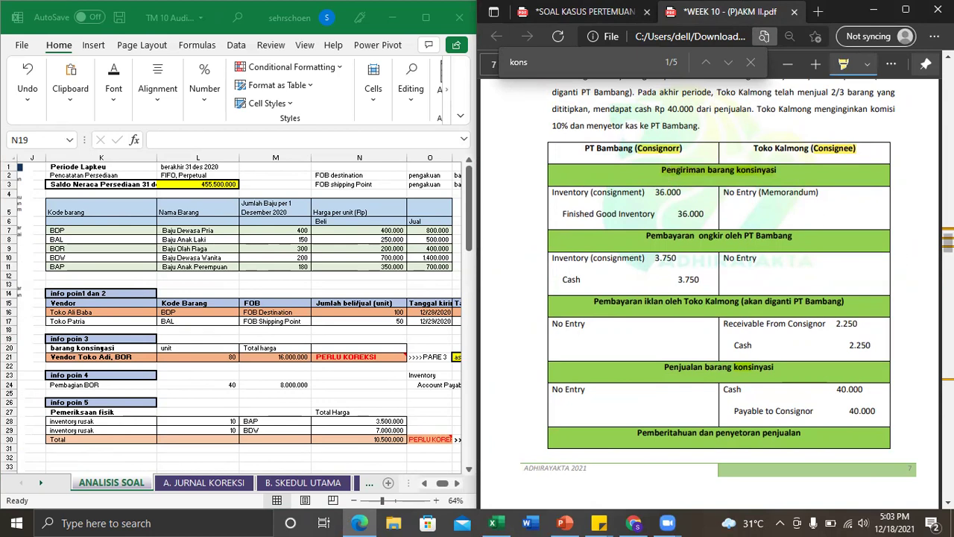
# - Review the consignment journals through the COGS entry, highlight Inventory (consignment) under Pengiriman barang konsinyasi, and re-highlight Consignorr
pyautogui.scroll(-3, 748, 164)
pyautogui.scroll(-2, 724, 203)
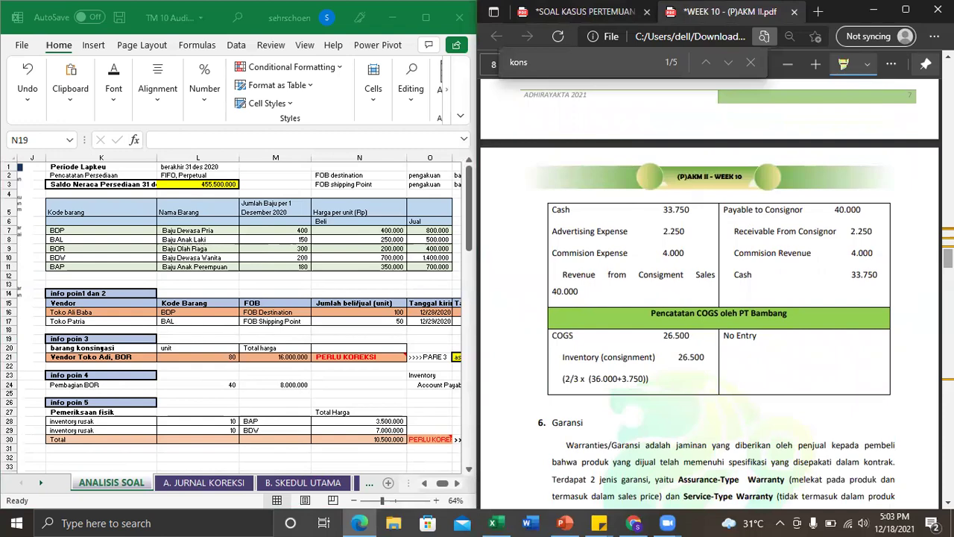
pyautogui.scroll(4, 710, 298)
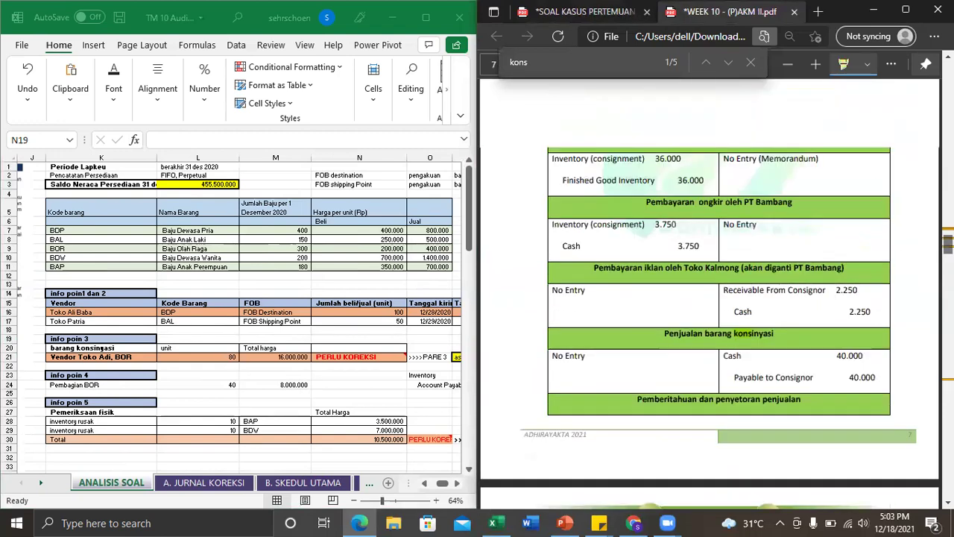
pyautogui.scroll(-3, 710, 298)
pyautogui.scroll(3, 710, 298)
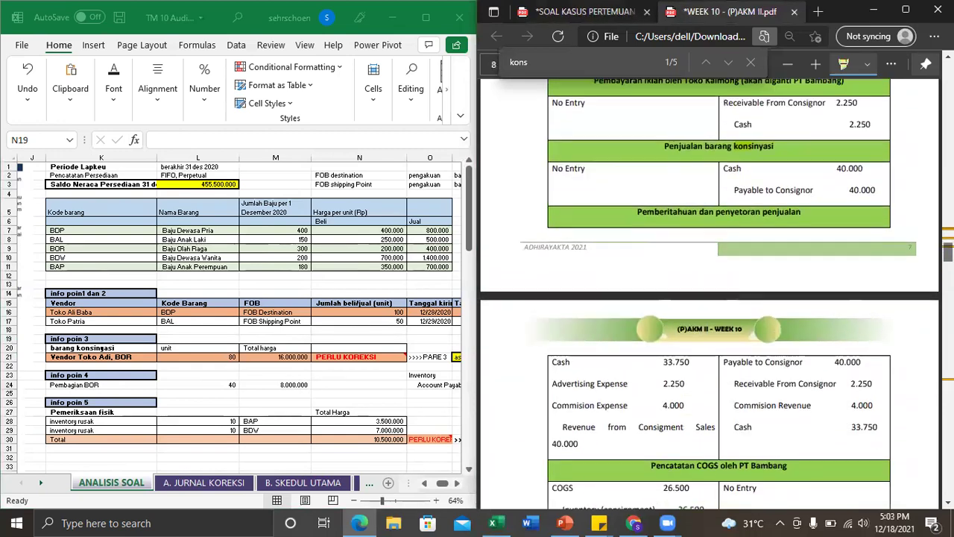
pyautogui.scroll(-1, 709, 298)
pyautogui.scroll(-1, 555, 345)
pyautogui.scroll(5, 555, 345)
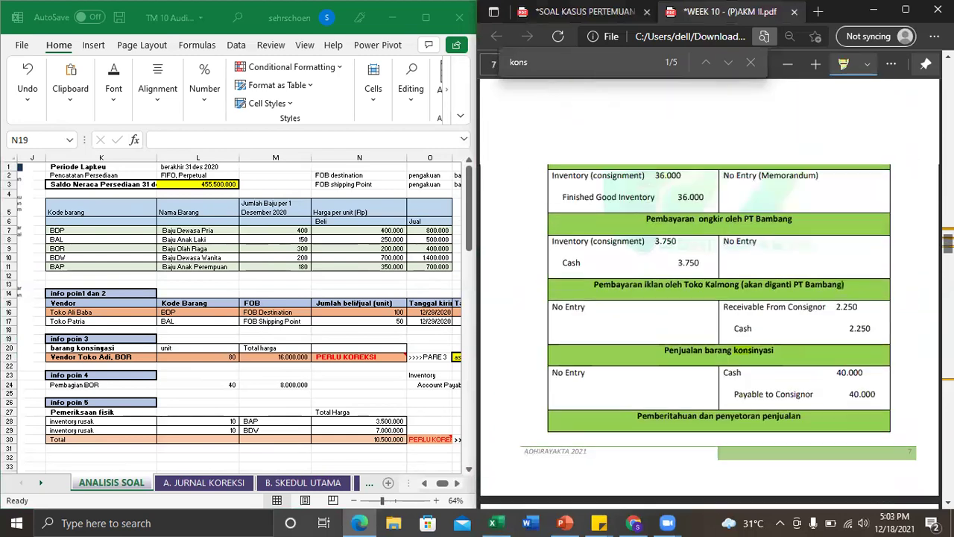
pyautogui.moveTo(556, 345); pyautogui.dragTo(647, 343)
pyautogui.moveTo(639, 301); pyautogui.dragTo(682, 302)
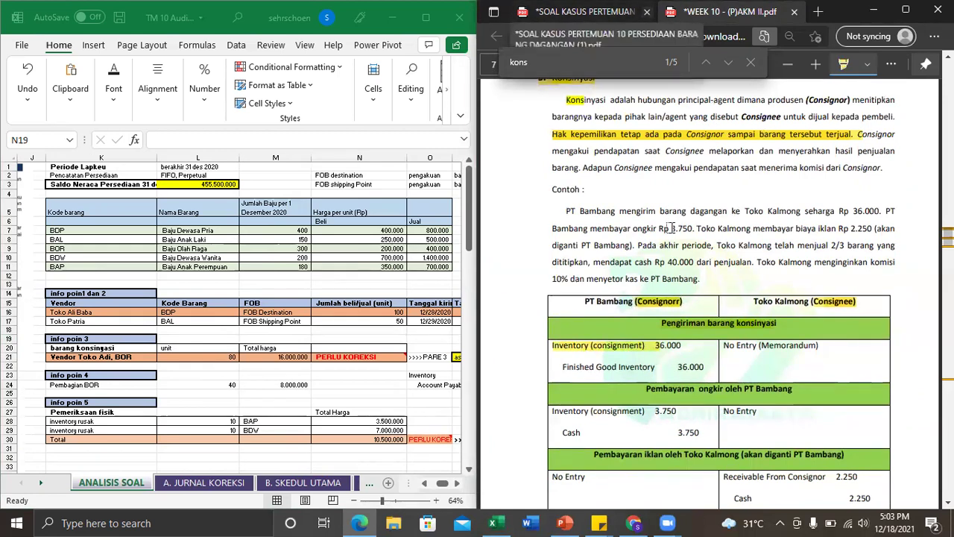
# - Return to the case PDF and examine point 3's initial and expected journal entries on the A. JURNAL KOREKSI sheet
pyautogui.click(588, 12)
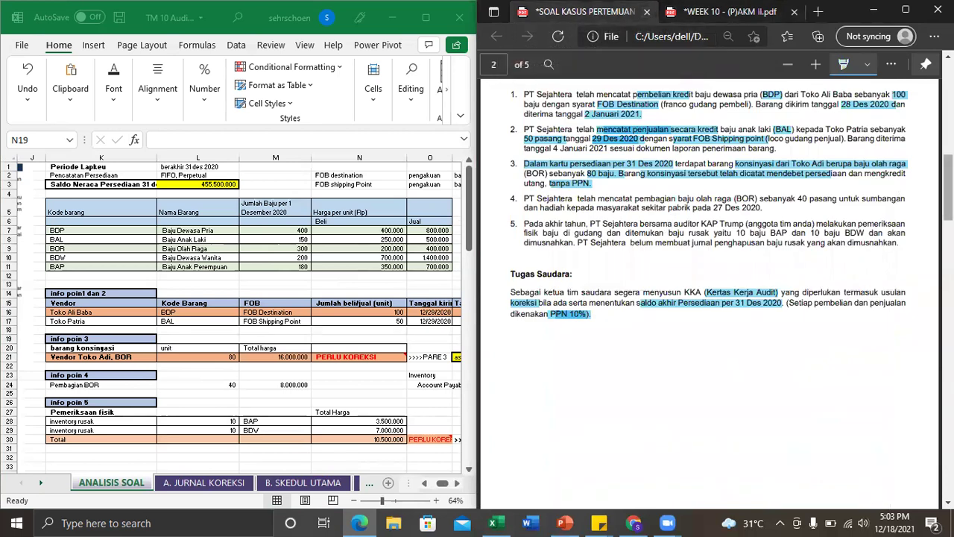
pyautogui.scroll(-1, 711, 190)
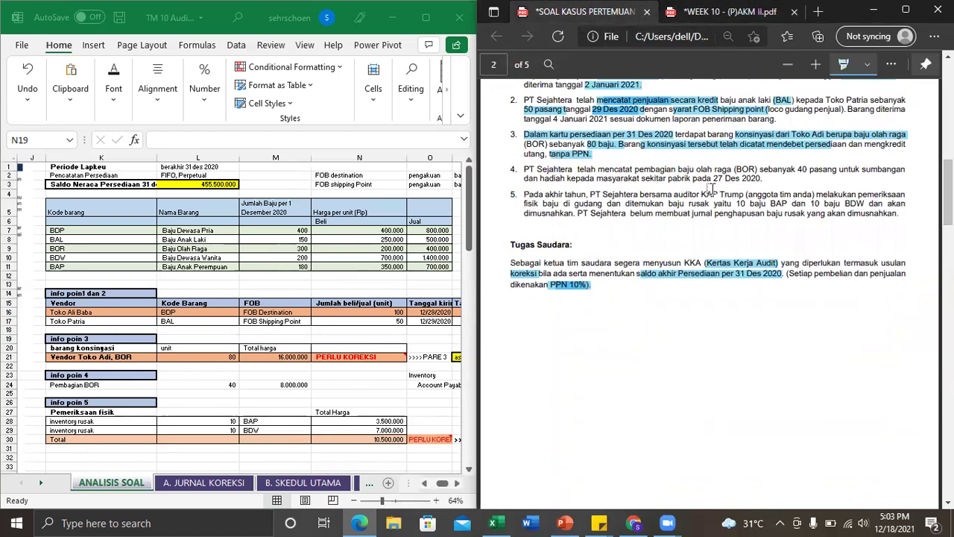
pyautogui.click(205, 486)
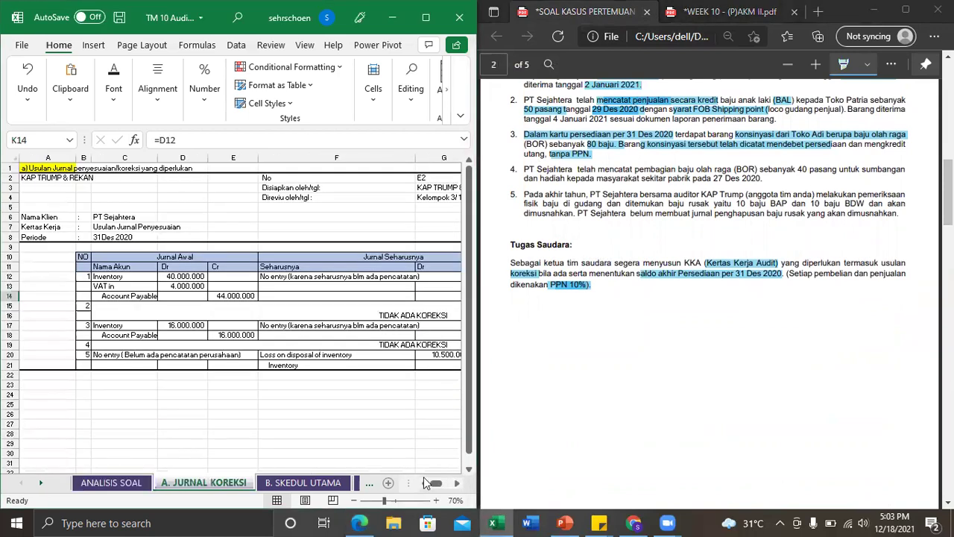
pyautogui.click(128, 325)
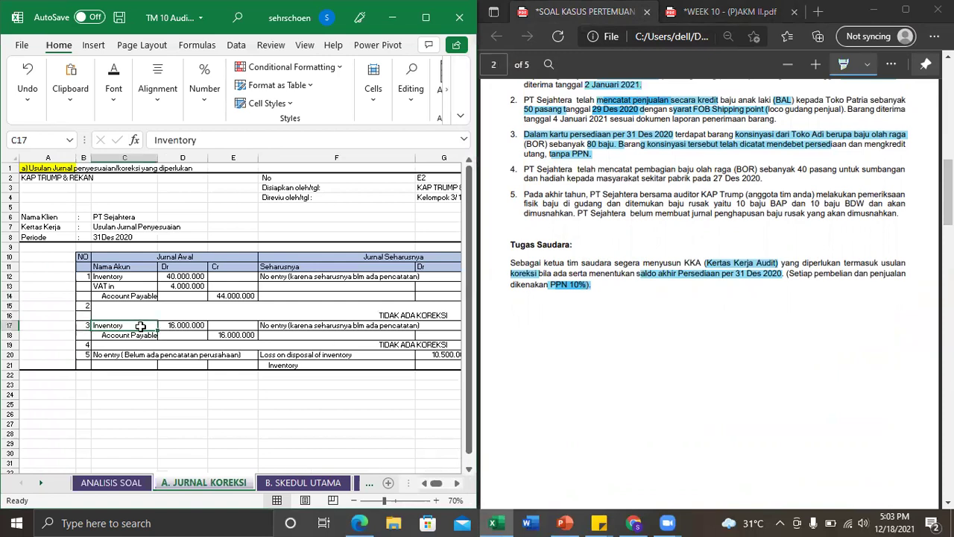
pyautogui.press('Right')
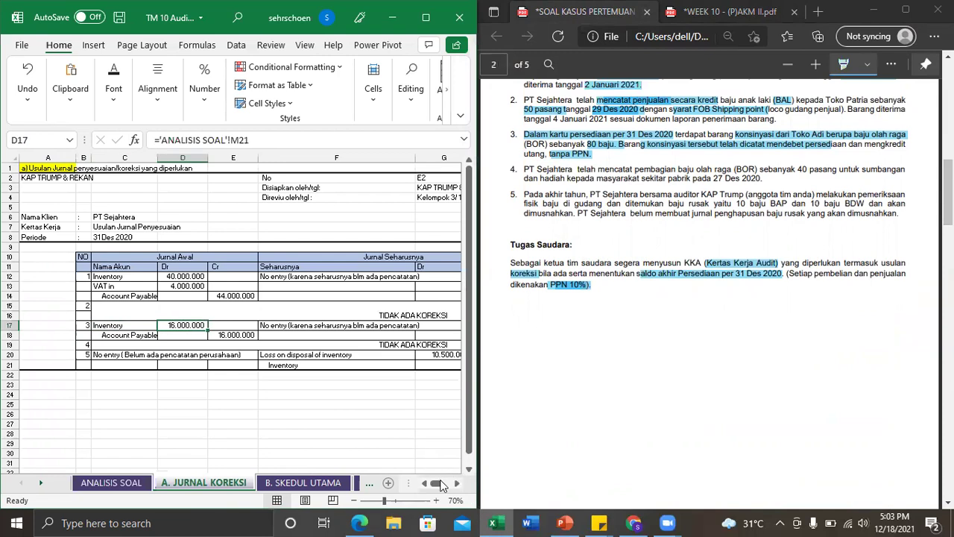
pyautogui.hscroll(3, 217, 359)
pyautogui.moveTo(224, 325); pyautogui.dragTo(328, 326)
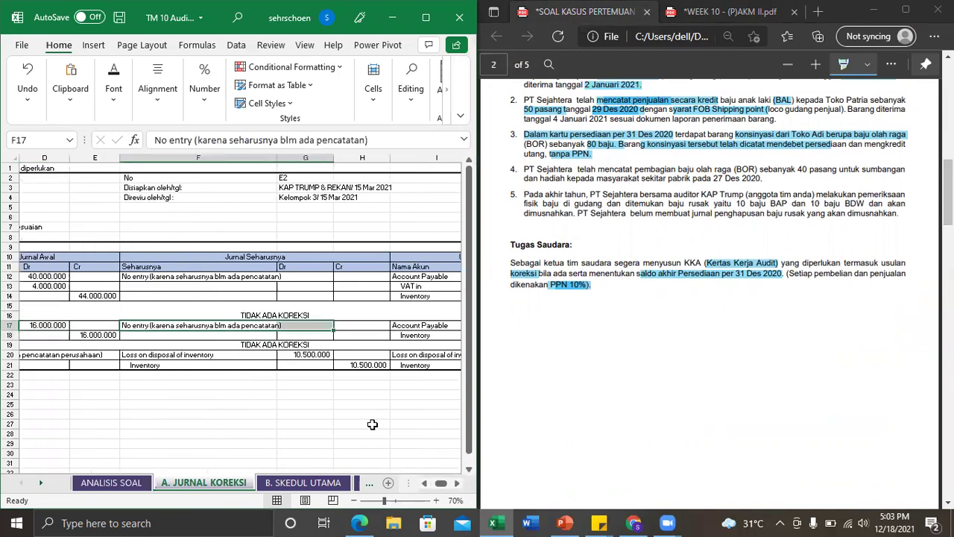
# - Examine the proposed correction journal for point 3, checking the Account Payable and Inventory lines and the debit formula in J17
pyautogui.moveTo(449, 482)
pyautogui.mouseDown()
pyautogui.moveTo(433, 485)
pyautogui.moveTo(439, 483)
pyautogui.mouseUp()
pyautogui.click(325, 321)
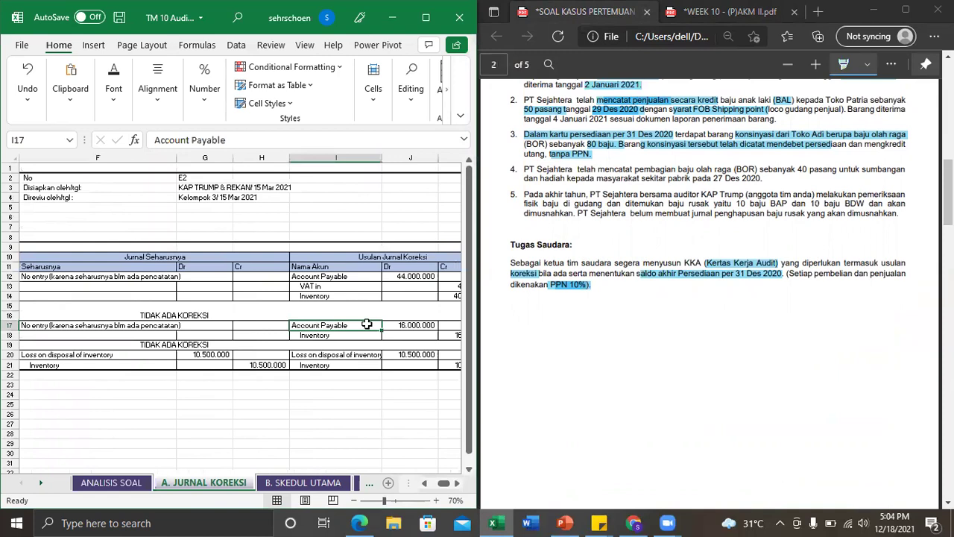
pyautogui.press('Down')
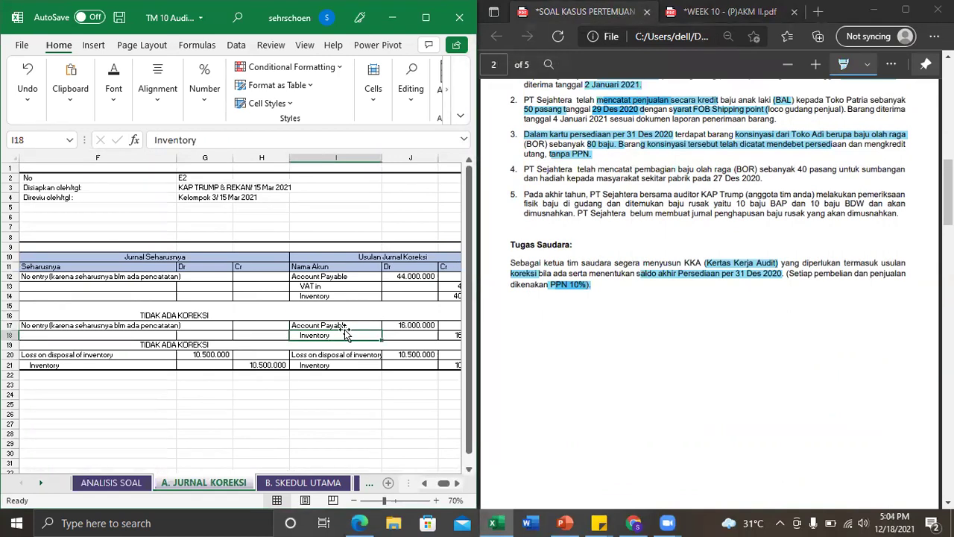
pyautogui.click(346, 325)
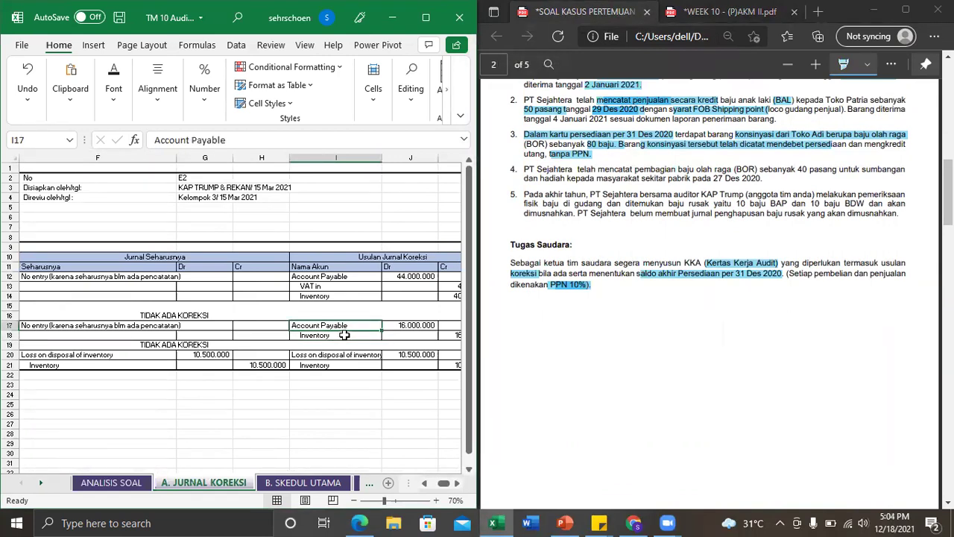
pyautogui.click(420, 324)
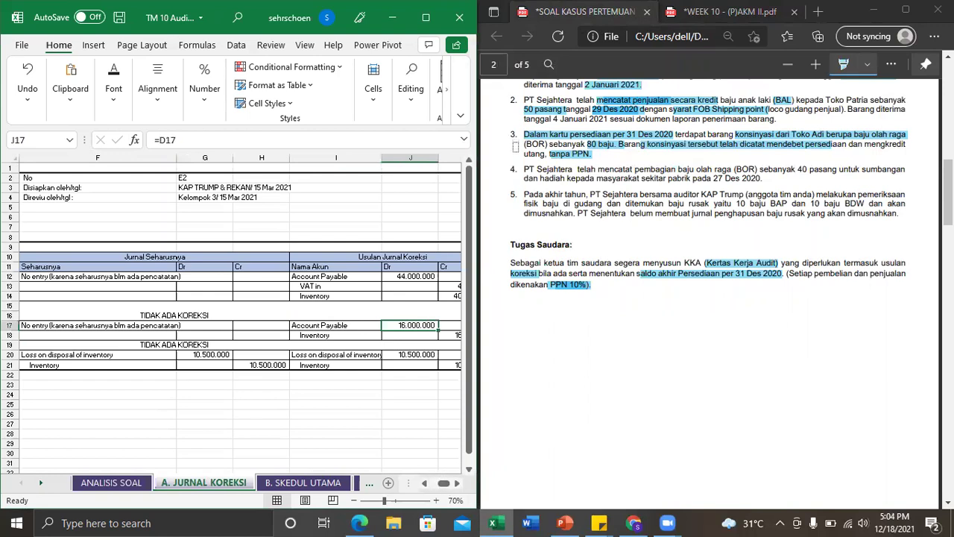
# - In the case PDF, highlight point 4's number, baju olah raga (BOR), sebanyak 40 pasang untuk sumbangan and 27 Des 2020, and show the ANALISIS SOAL sheet
pyautogui.moveTo(512, 169); pyautogui.dragTo(523, 170)
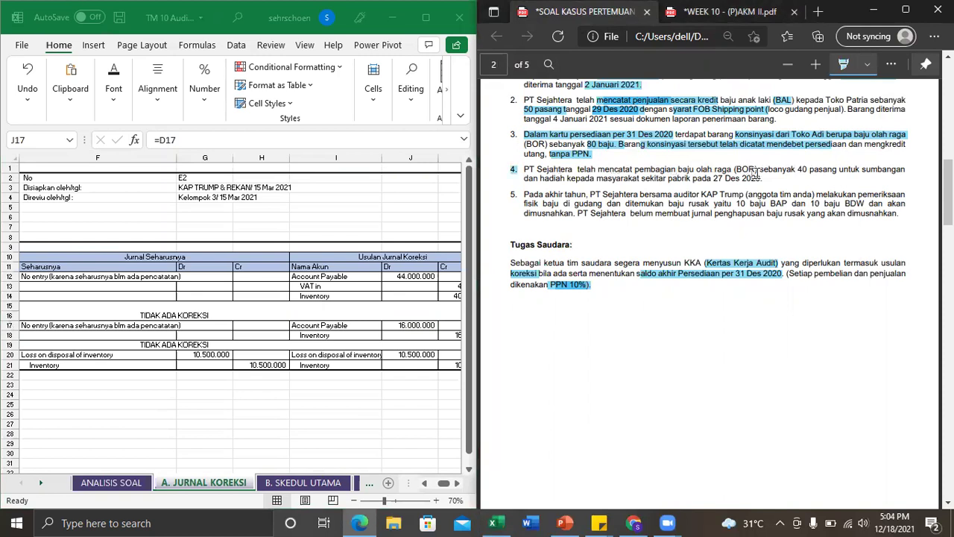
pyautogui.moveTo(762, 169); pyautogui.dragTo(906, 174)
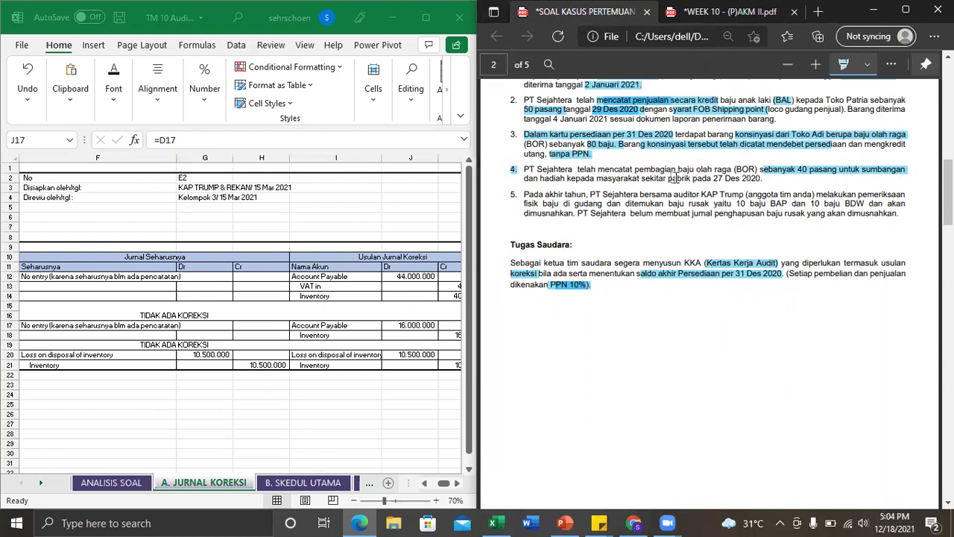
pyautogui.moveTo(714, 179); pyautogui.dragTo(763, 174)
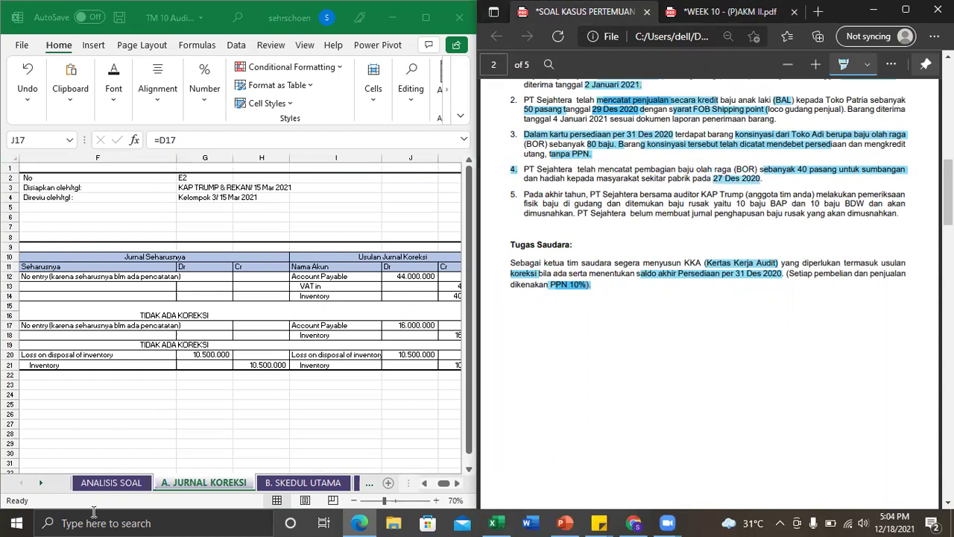
pyautogui.click(112, 482)
pyautogui.click(112, 482)
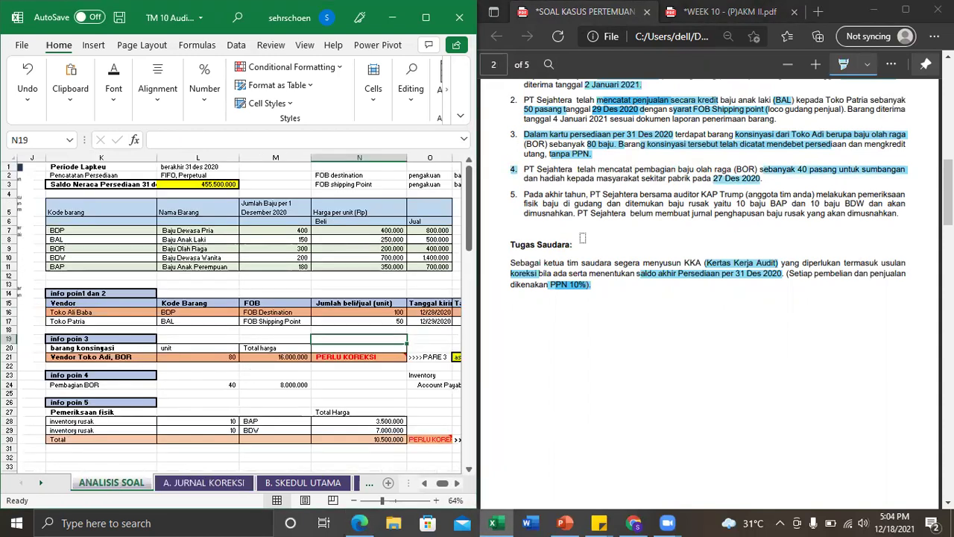
pyautogui.click(565, 170)
pyautogui.moveTo(716, 179); pyautogui.dragTo(757, 170)
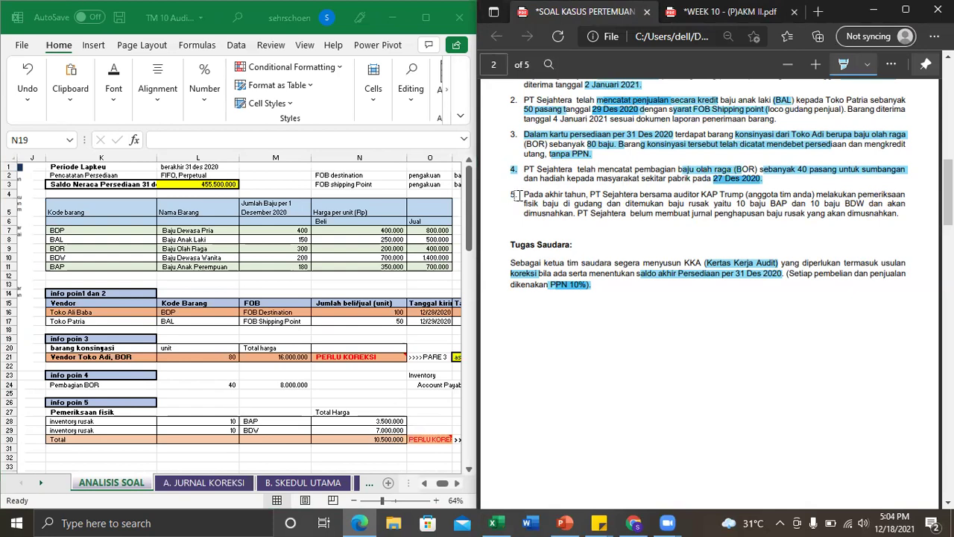
# - In point 5, highlight its number, akhir tahun, fisik baju, baju rusak yaitu 10 baju BAP dan 10 baju BDW, dimusnahkan and the PT Sejahtera sentence
pyautogui.moveTo(554, 195); pyautogui.dragTo(587, 195)
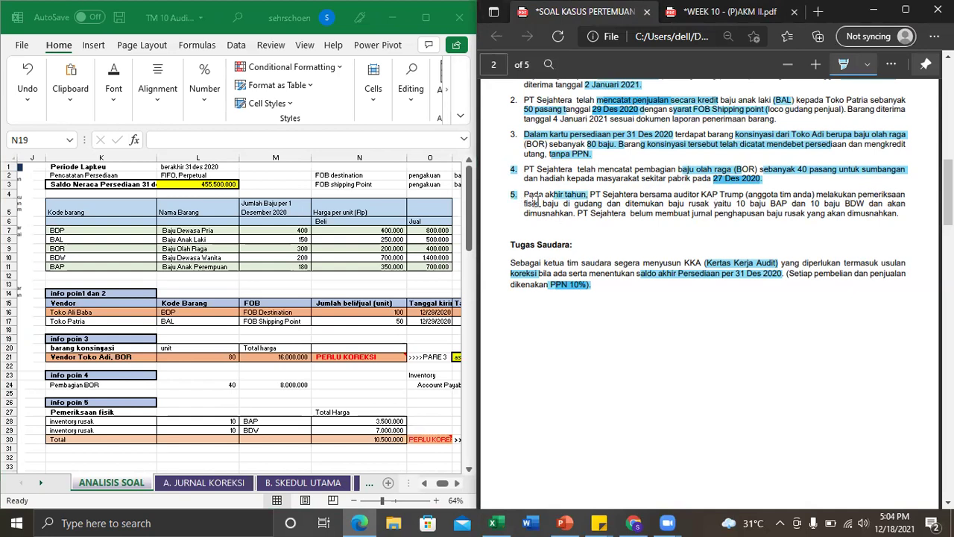
pyautogui.moveTo(525, 202); pyautogui.dragTo(557, 203)
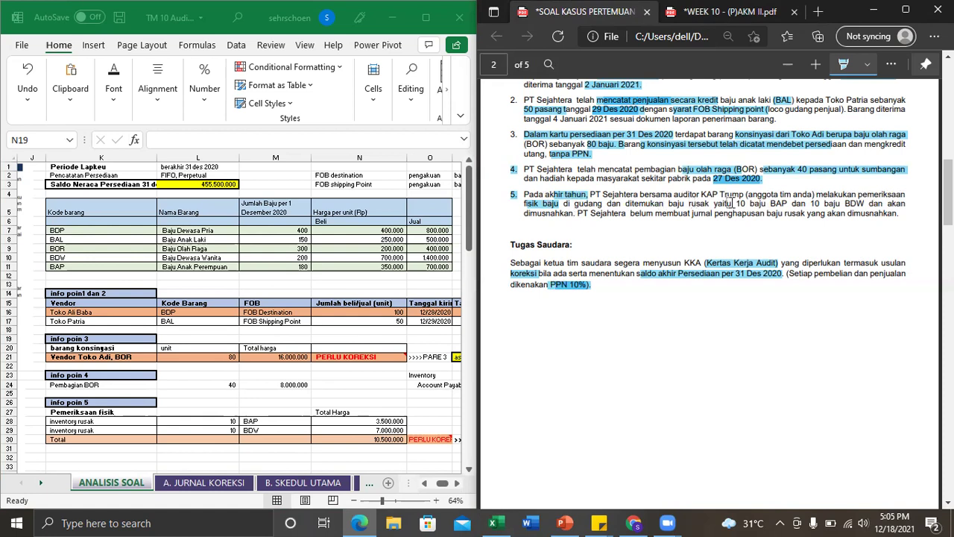
pyautogui.moveTo(664, 203); pyautogui.dragTo(864, 202)
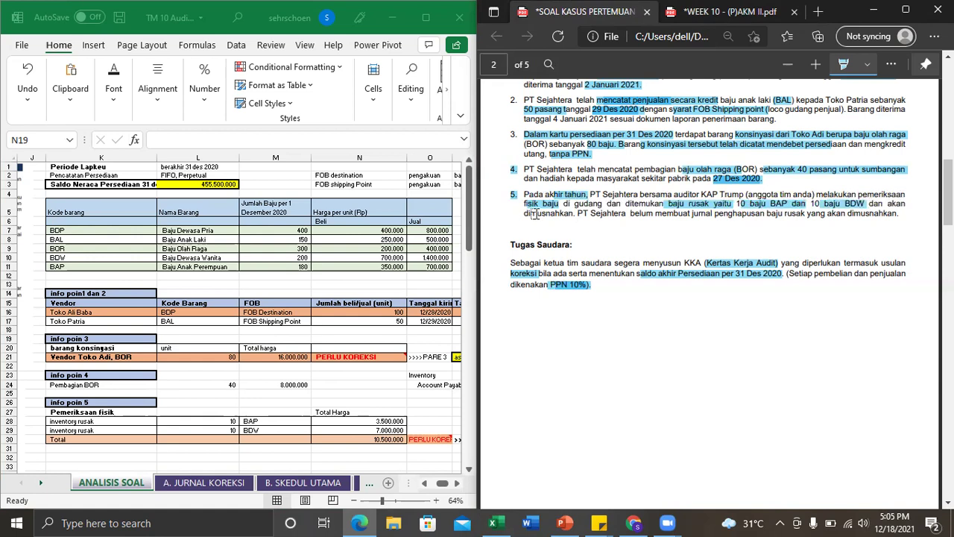
pyautogui.moveTo(526, 213); pyautogui.dragTo(571, 214)
pyautogui.moveTo(718, 213); pyautogui.dragTo(784, 214)
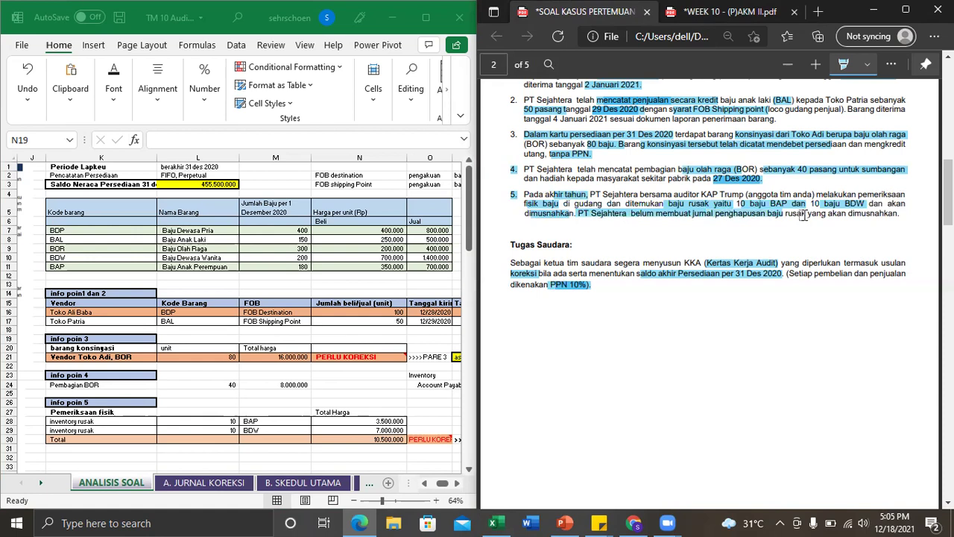
pyautogui.moveTo(874, 213); pyautogui.dragTo(877, 213)
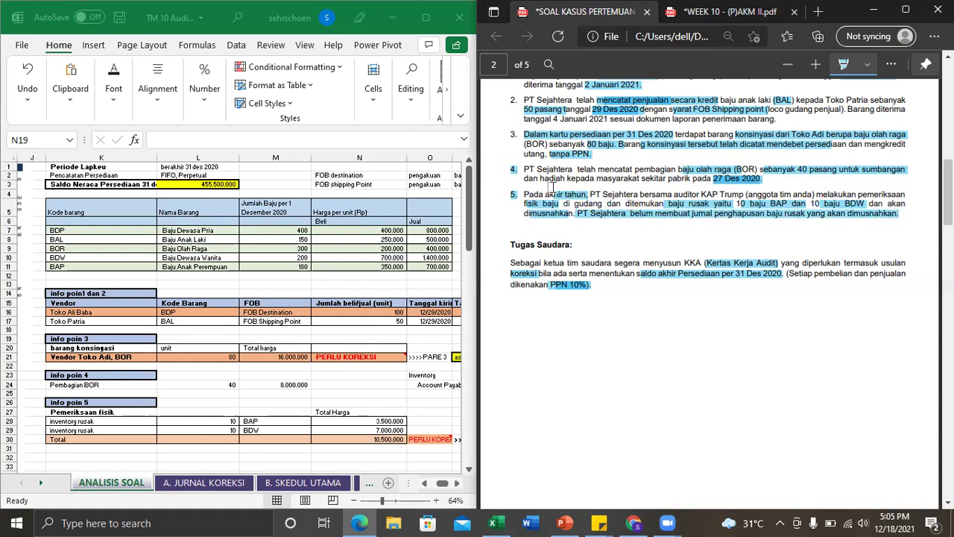
pyautogui.moveTo(537, 192); pyautogui.dragTo(608, 196)
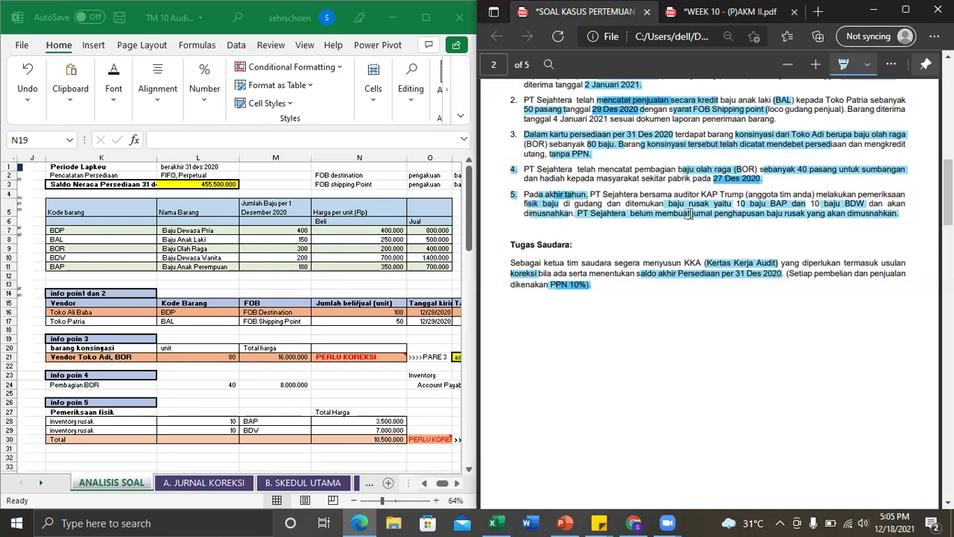
# - Under info poin 5 on the ANALISIS SOAL sheet, examine the damaged inventory items BAP and BDW and their unit quantities
pyautogui.click(326, 356)
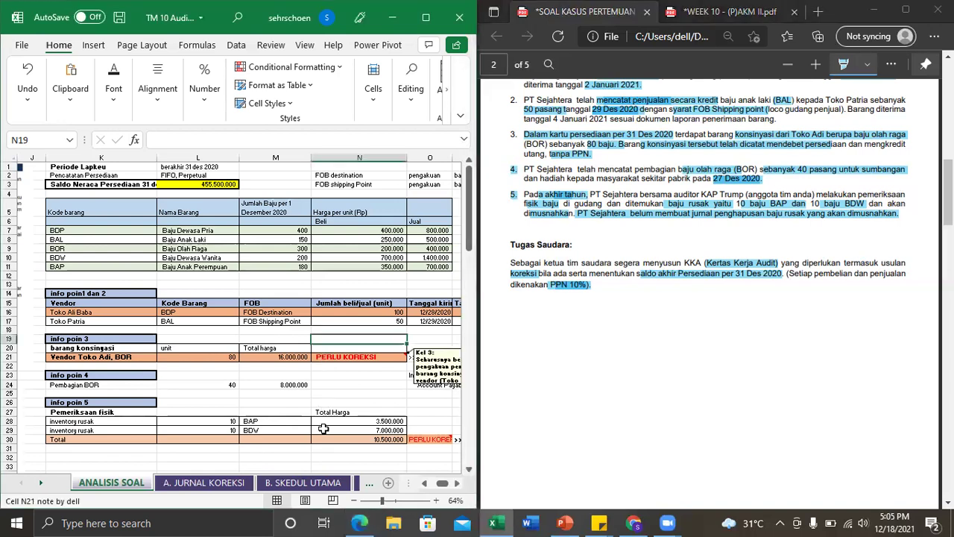
pyautogui.click(324, 429)
pyautogui.click(258, 422)
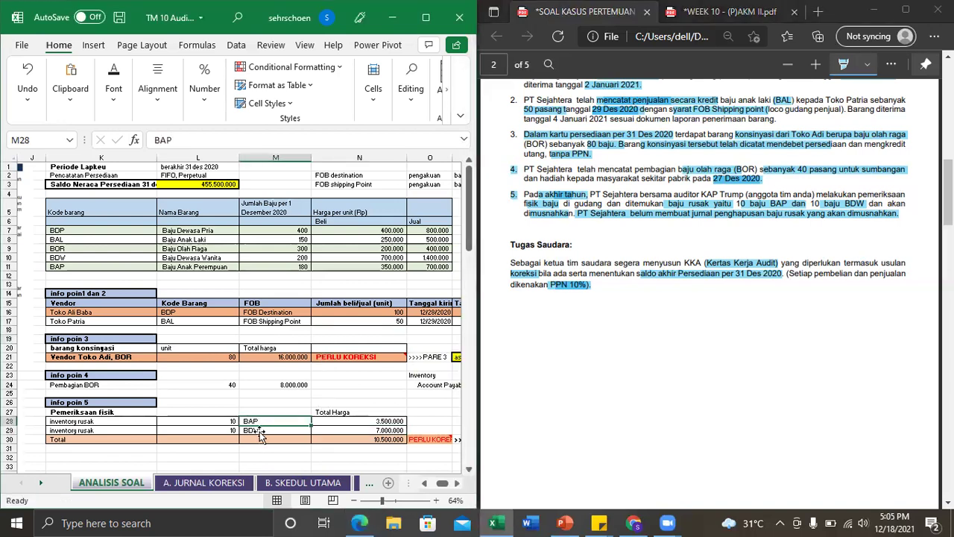
pyautogui.click(232, 423)
pyautogui.moveTo(238, 425); pyautogui.dragTo(238, 434)
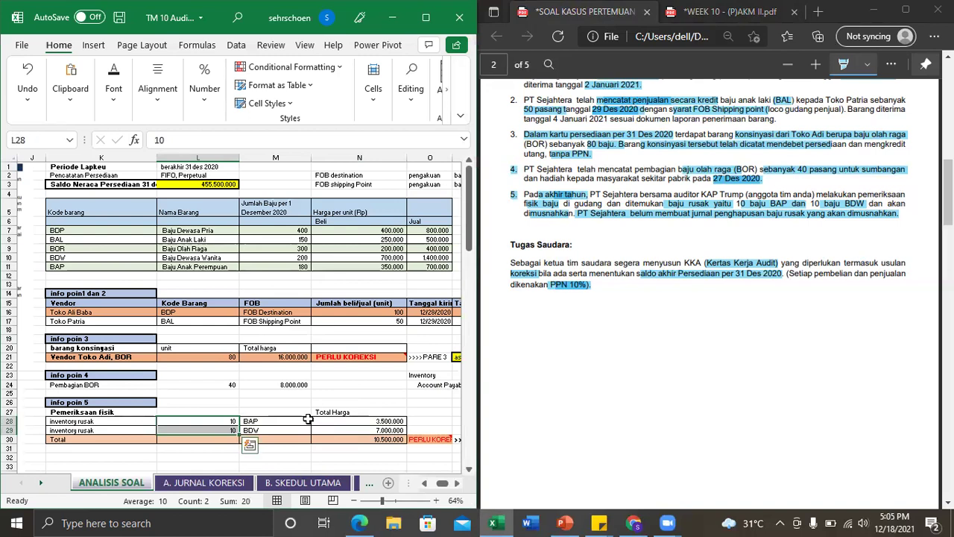
# - Check the Total Harga formulas for the damaged BAP and BDW items in N28 and N29, through to the total row
pyautogui.click(343, 421)
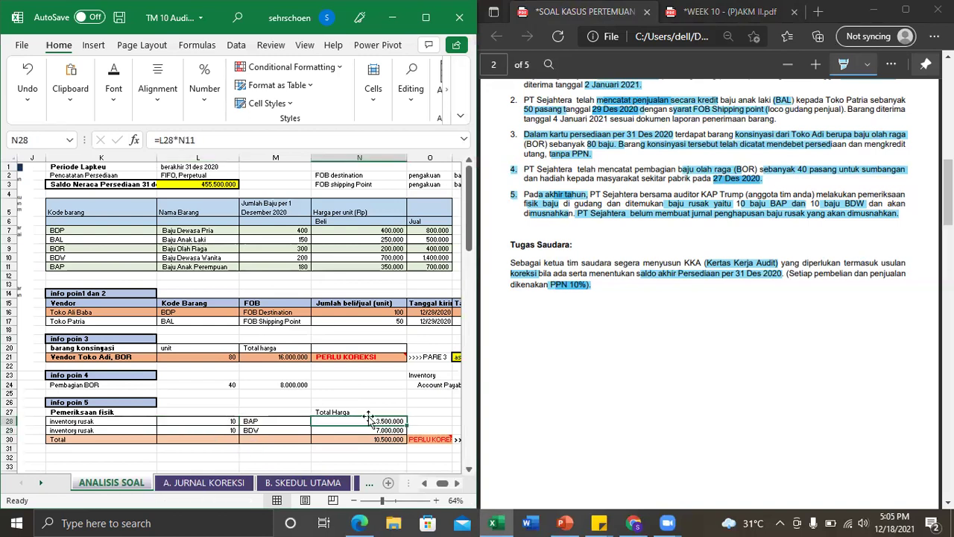
pyautogui.press('F2')
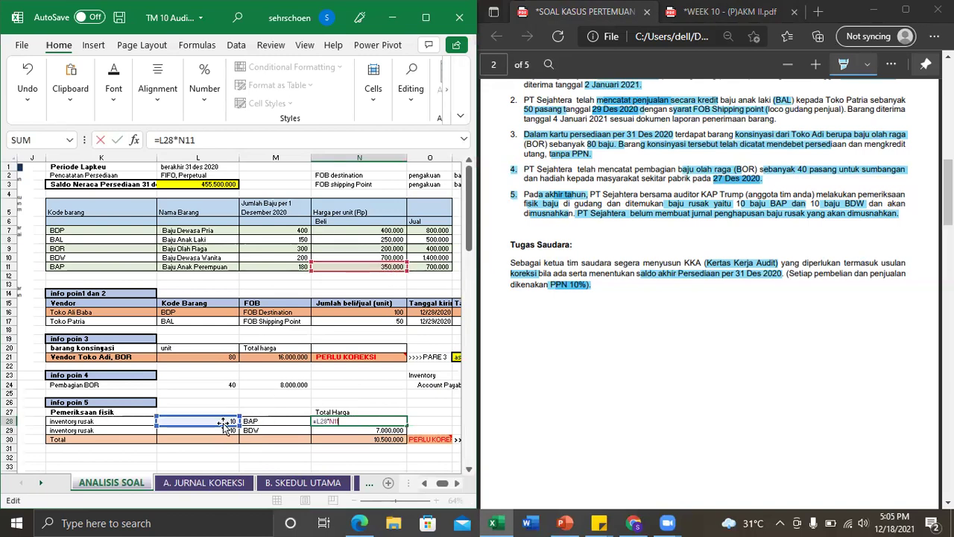
pyautogui.press('Return')
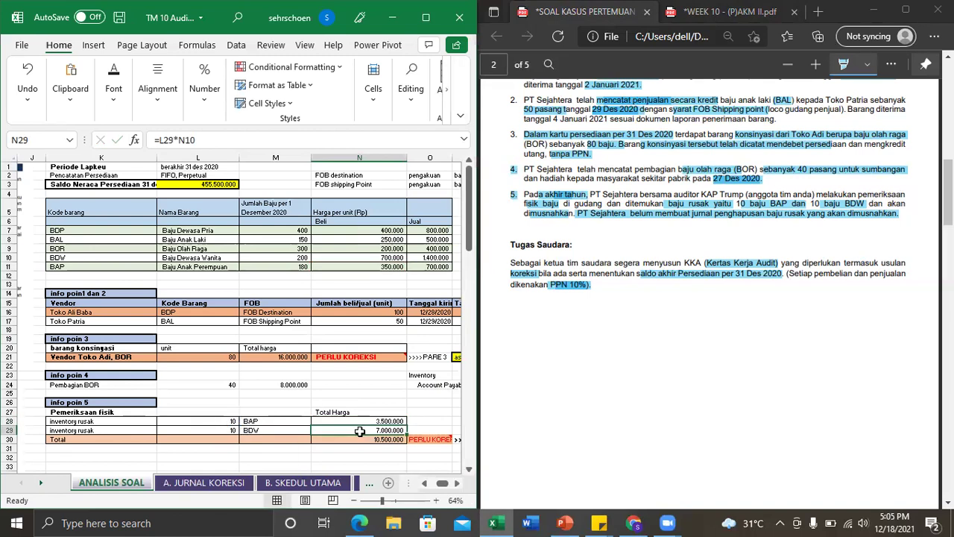
pyautogui.press('F2')
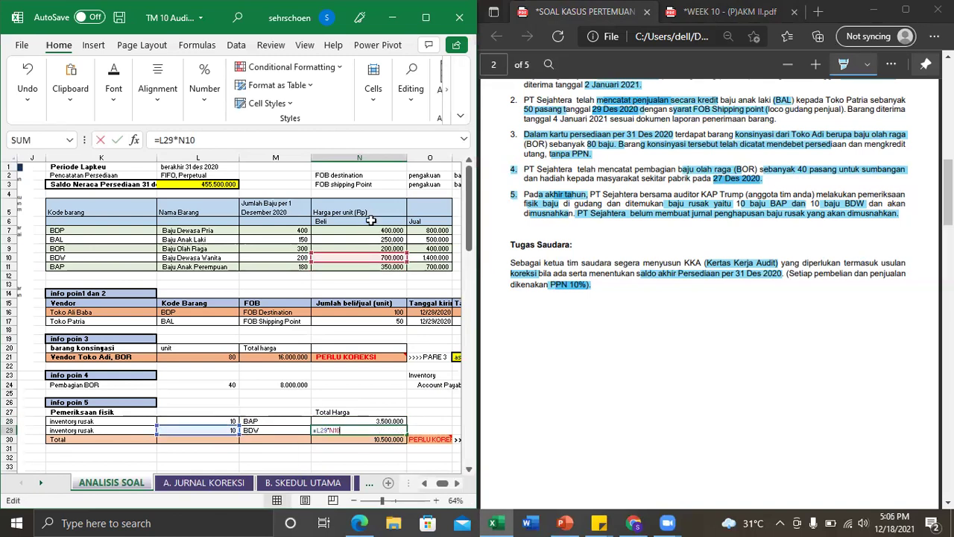
pyautogui.press('Return')
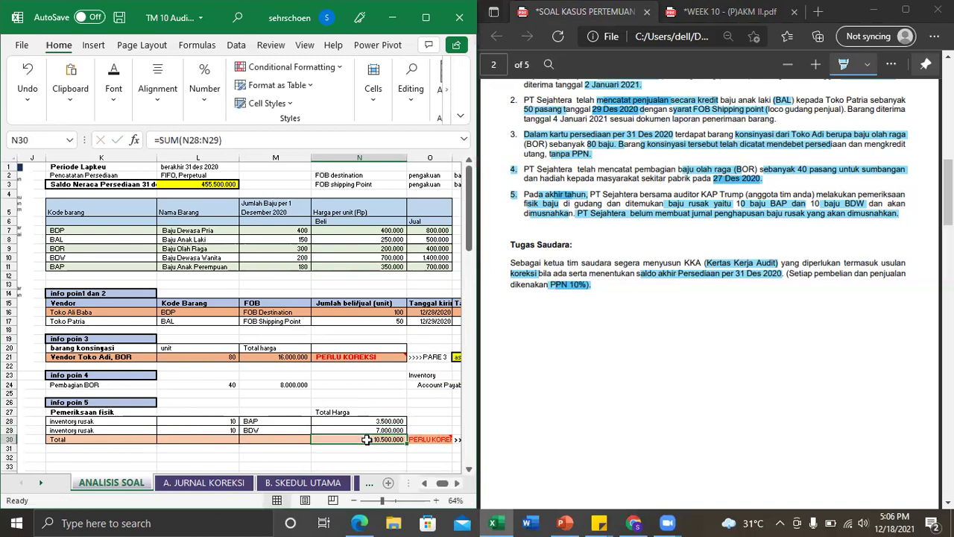
# - On the A. JURNAL KOREKSI sheet, examine point 5's initial entry and the expected Loss on disposal of inventory and Inventory lines
pyautogui.click(216, 483)
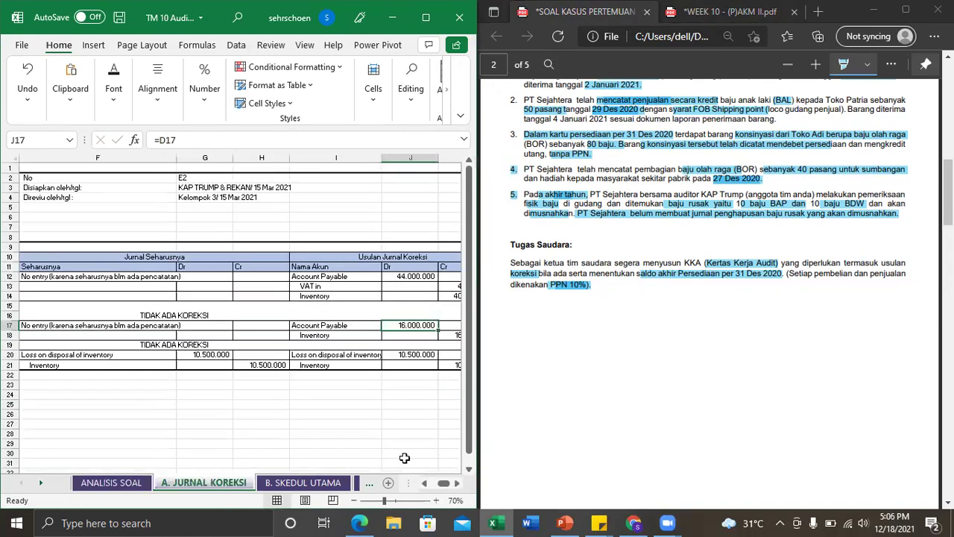
pyautogui.moveTo(436, 485); pyautogui.dragTo(428, 489)
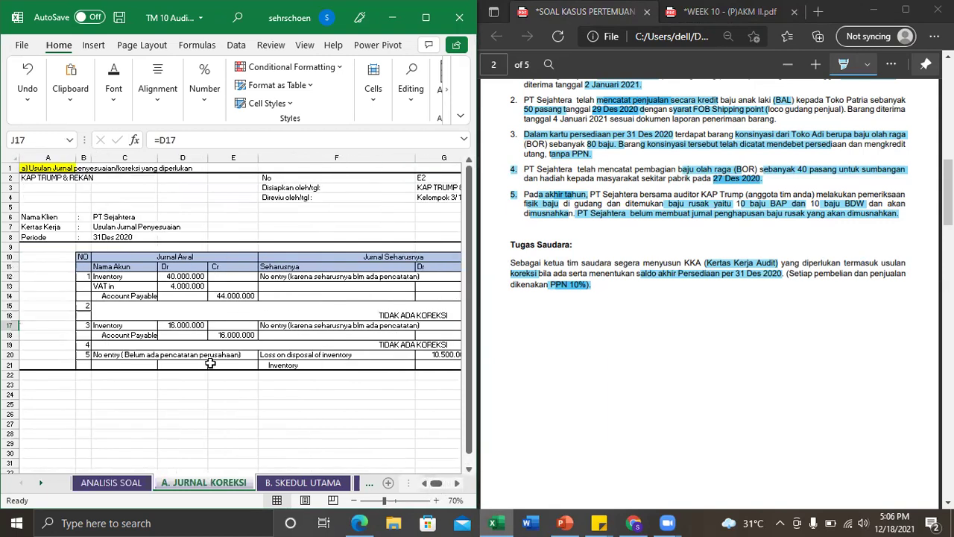
pyautogui.moveTo(229, 355); pyautogui.dragTo(231, 365)
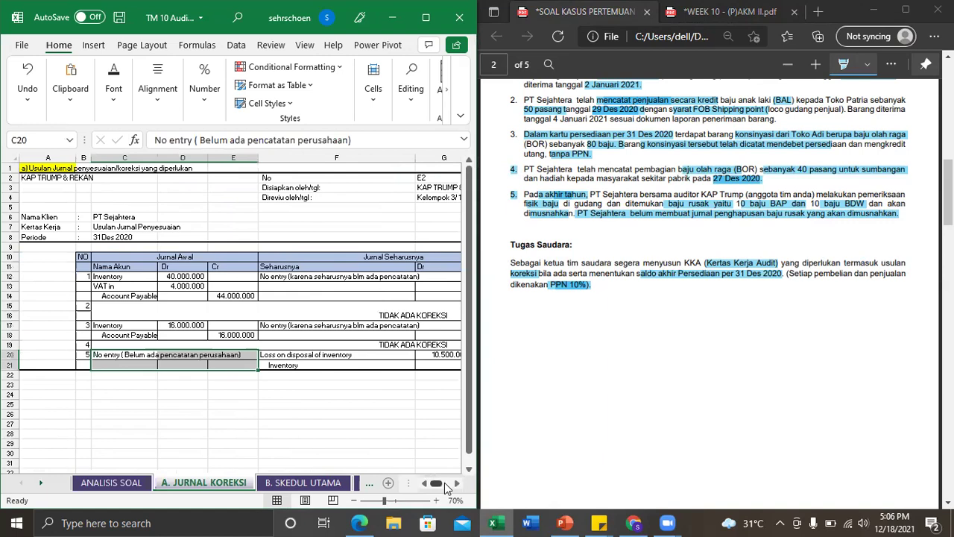
pyautogui.hscroll(1, 445, 485)
pyautogui.hscroll(1, 369, 336)
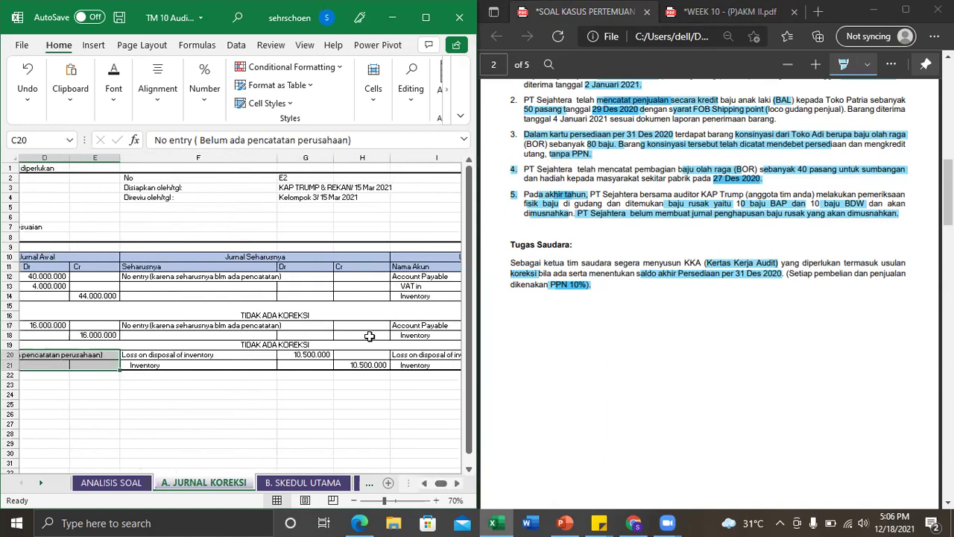
pyautogui.click(218, 363)
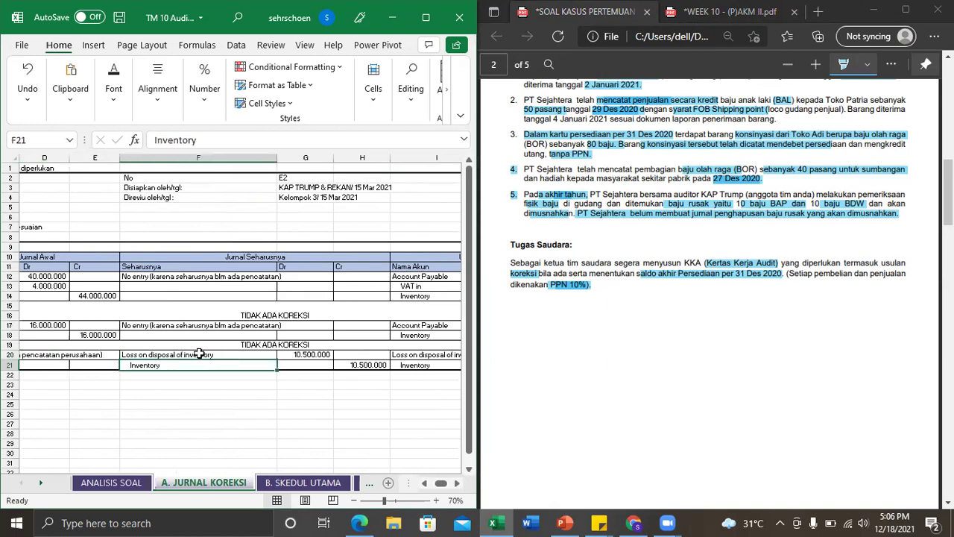
pyautogui.click(199, 354)
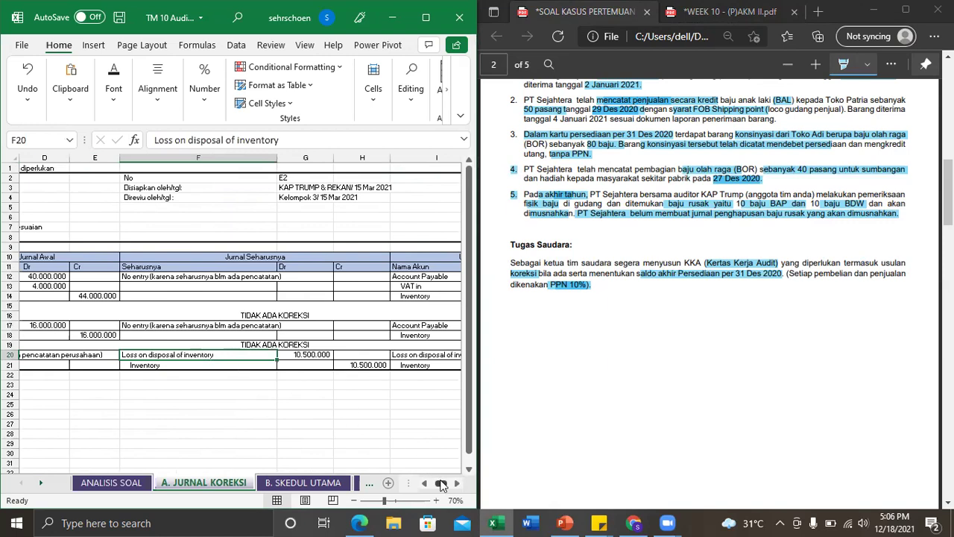
# - Examine the proposed correction journal for point 5, comparing it with the expected entry and checking the debit formula in J20
pyautogui.moveTo(444, 483); pyautogui.dragTo(449, 483)
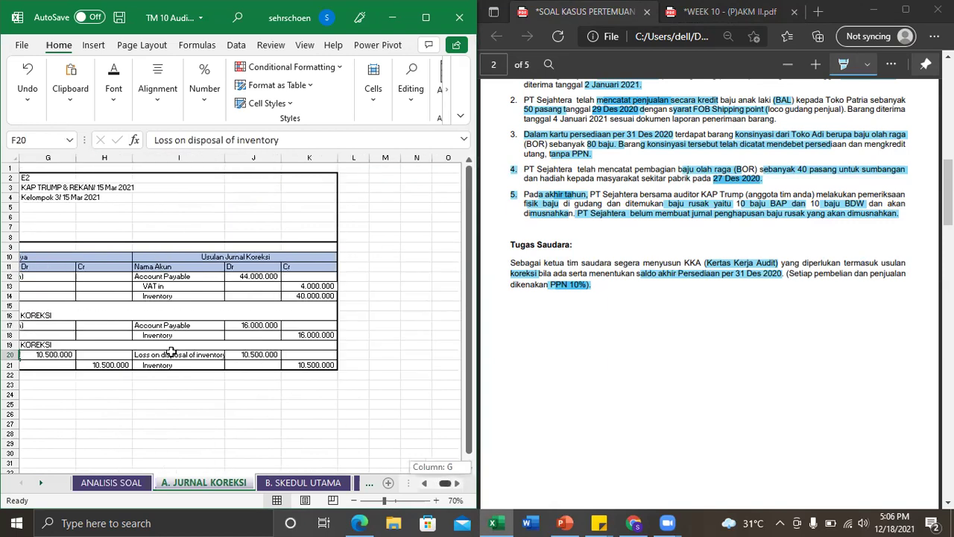
pyautogui.moveTo(225, 354); pyautogui.dragTo(304, 364)
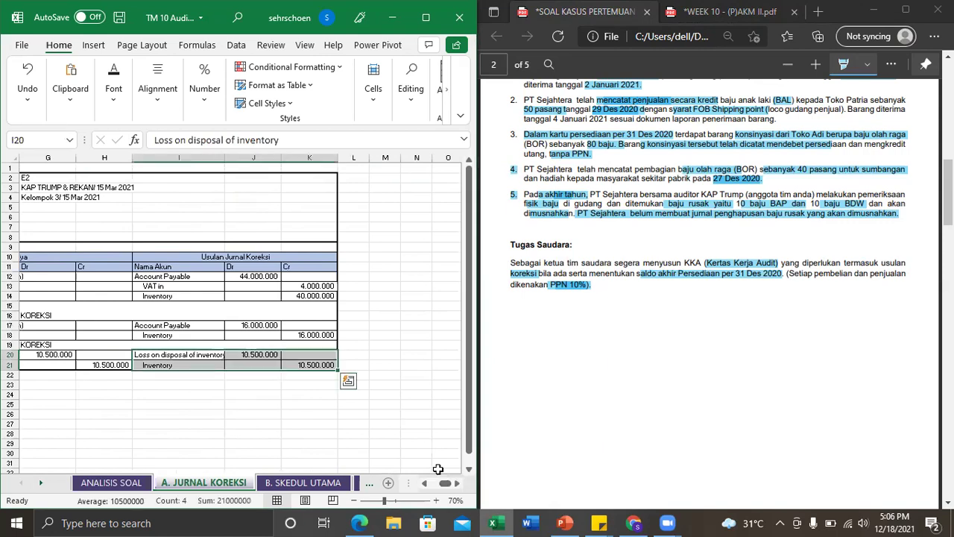
pyautogui.moveTo(63, 354); pyautogui.dragTo(99, 364)
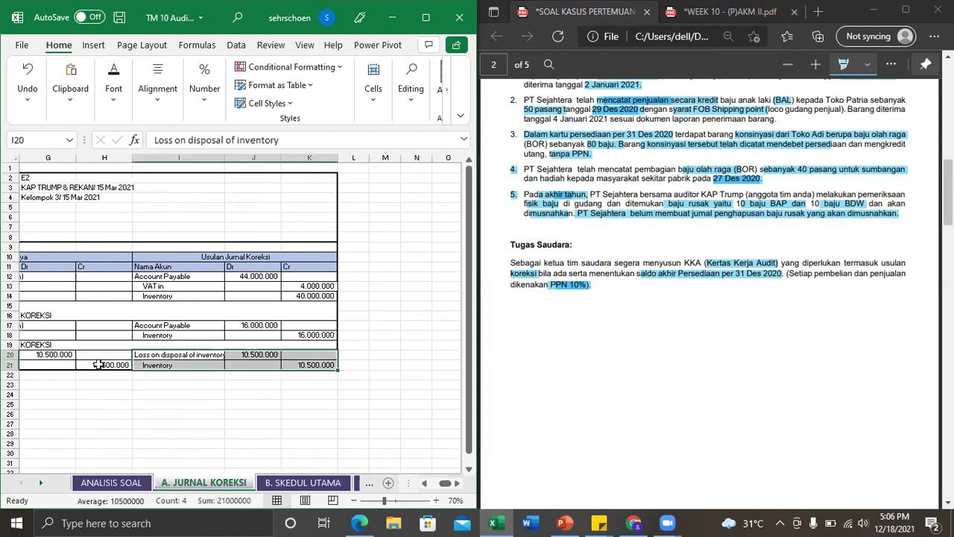
pyautogui.click(253, 350)
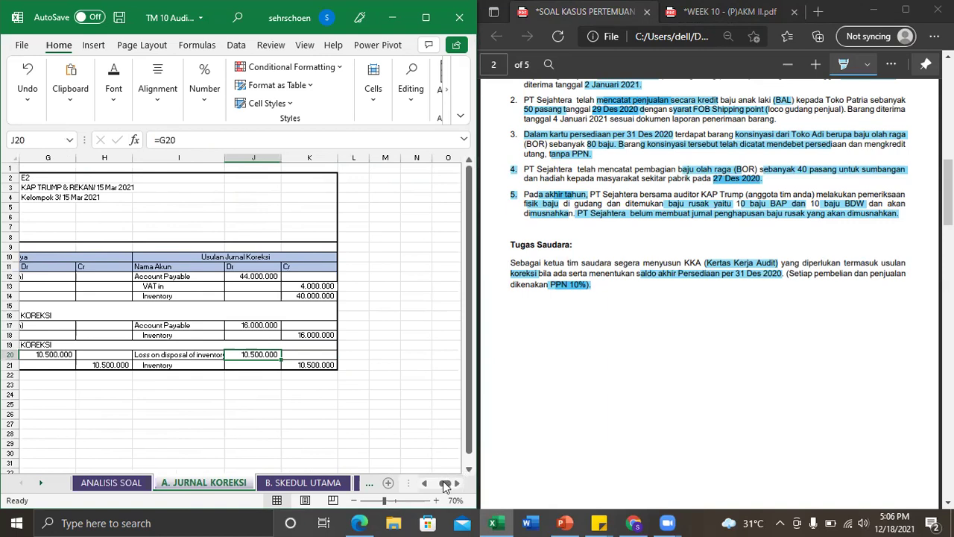
pyautogui.moveTo(443, 482); pyautogui.dragTo(108, 486)
# - View the case PDF's answer formats for the correction journals and audit working papers, and open the C. SKEDUL PEMBANTU sheet
pyautogui.click(109, 483)
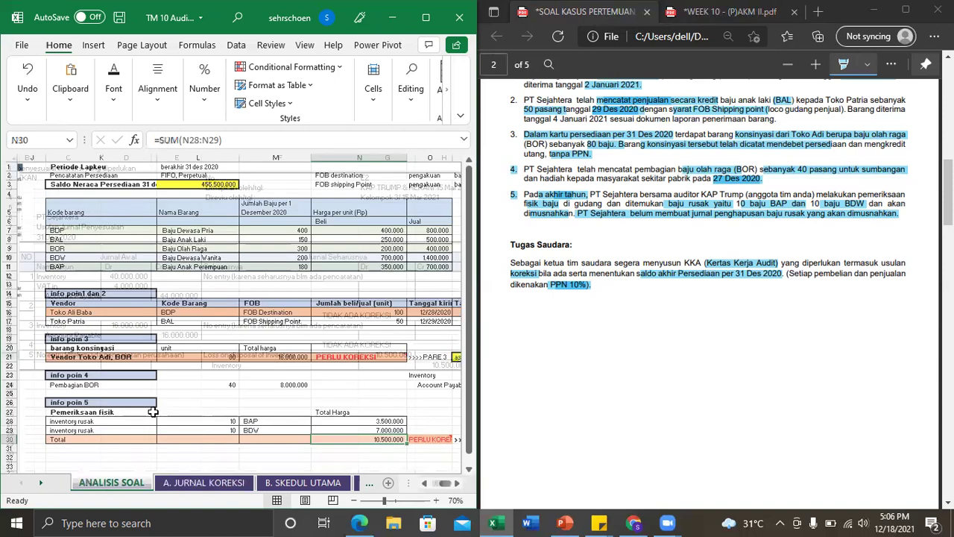
pyautogui.moveTo(948, 190); pyautogui.dragTo(948, 191)
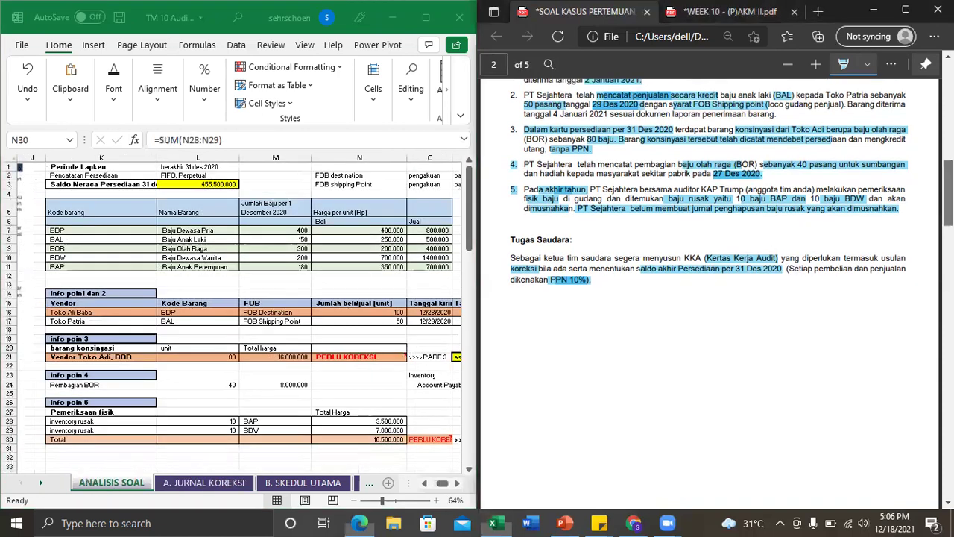
pyautogui.scroll(-5, 742, 279)
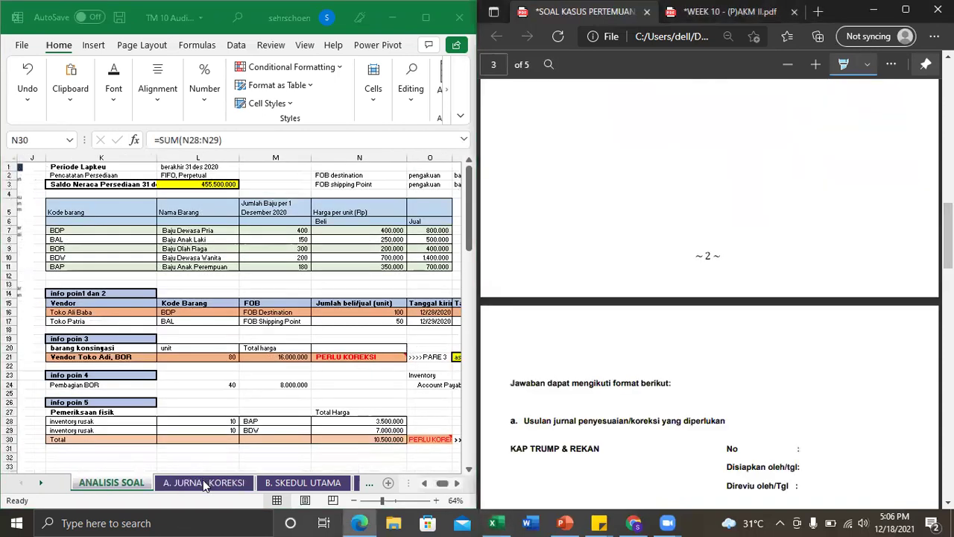
pyautogui.click(203, 480)
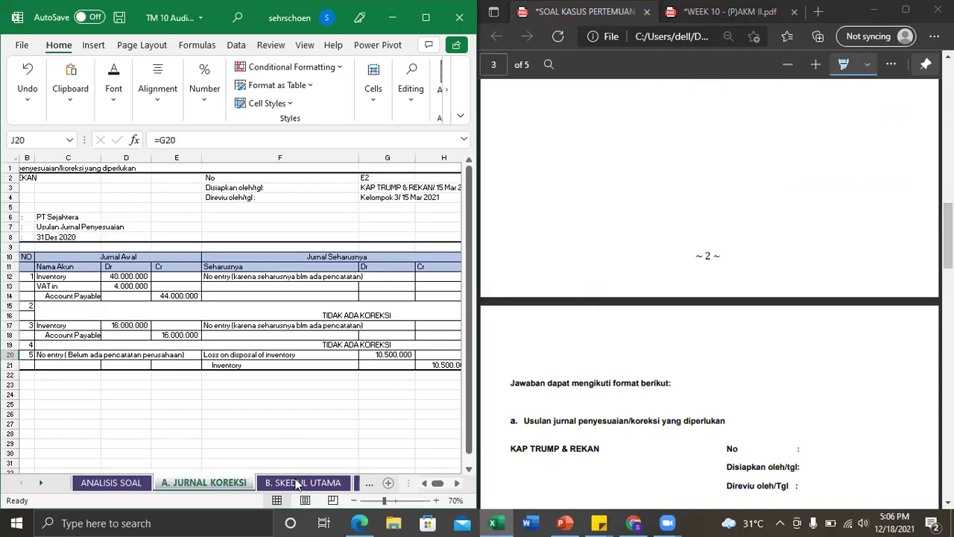
pyautogui.click(357, 483)
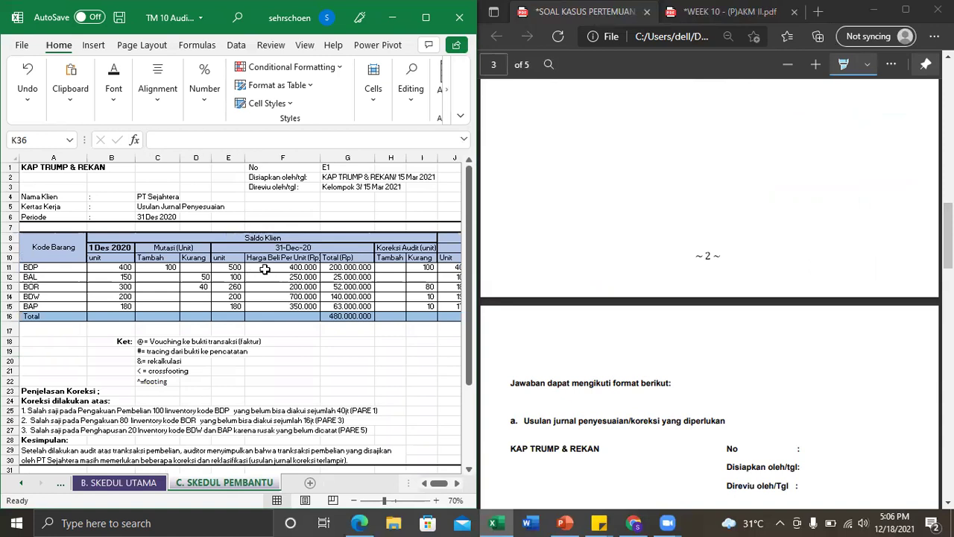
pyautogui.click(948, 313)
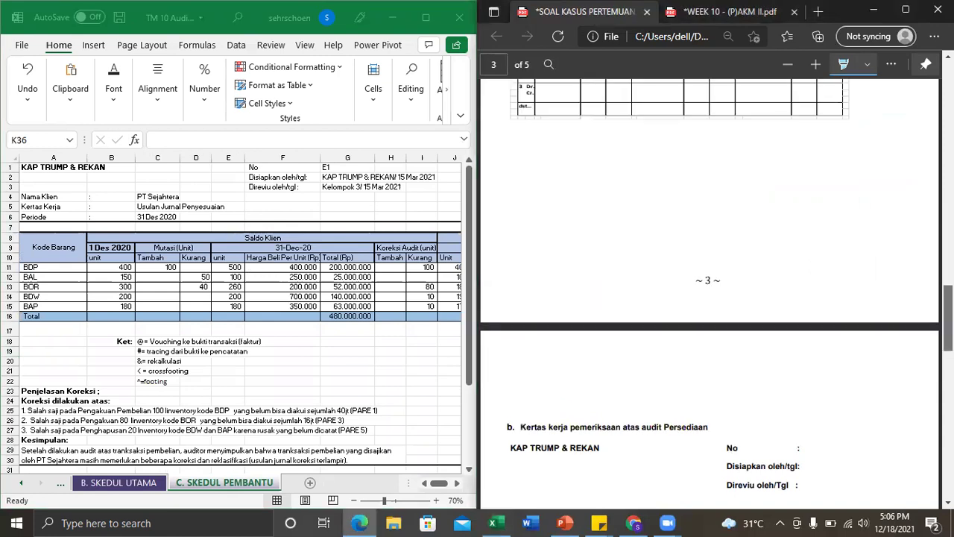
# - Highlight "Skedul Utama Persediaan" and the "Kesimpulan" heading in the case PDF's inventory audit working paper format
pyautogui.scroll(3, 708, 291)
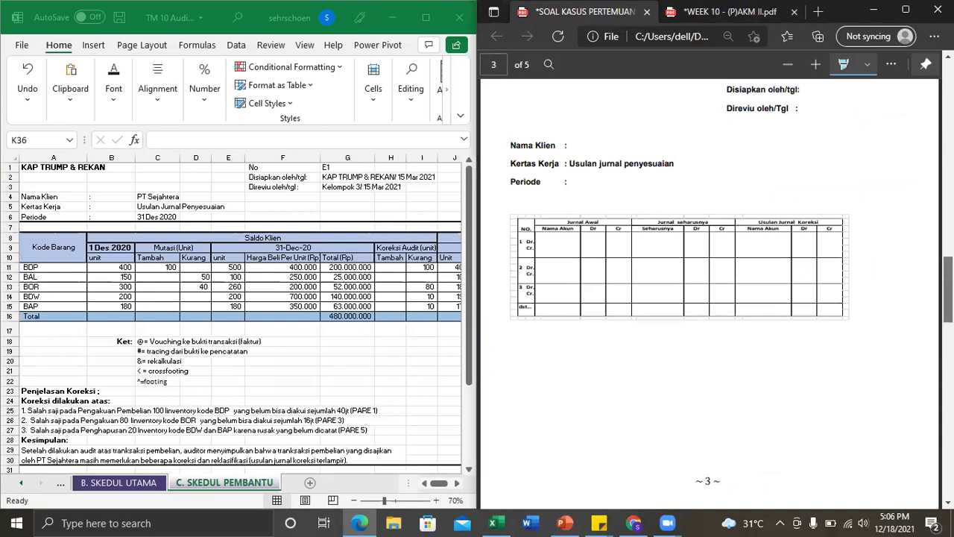
pyautogui.press('pagedown')
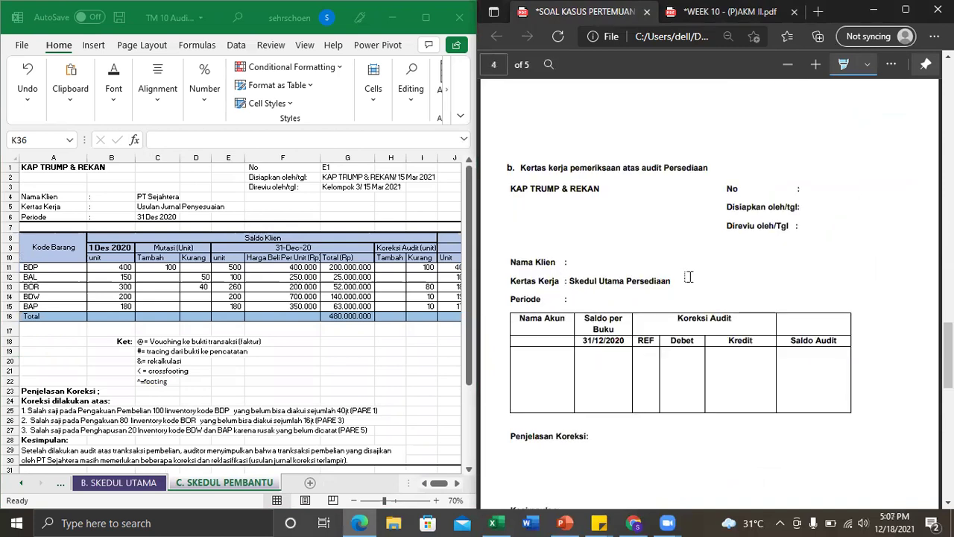
pyautogui.moveTo(569, 281); pyautogui.dragTo(671, 281)
pyautogui.scroll(-2, 525, 306)
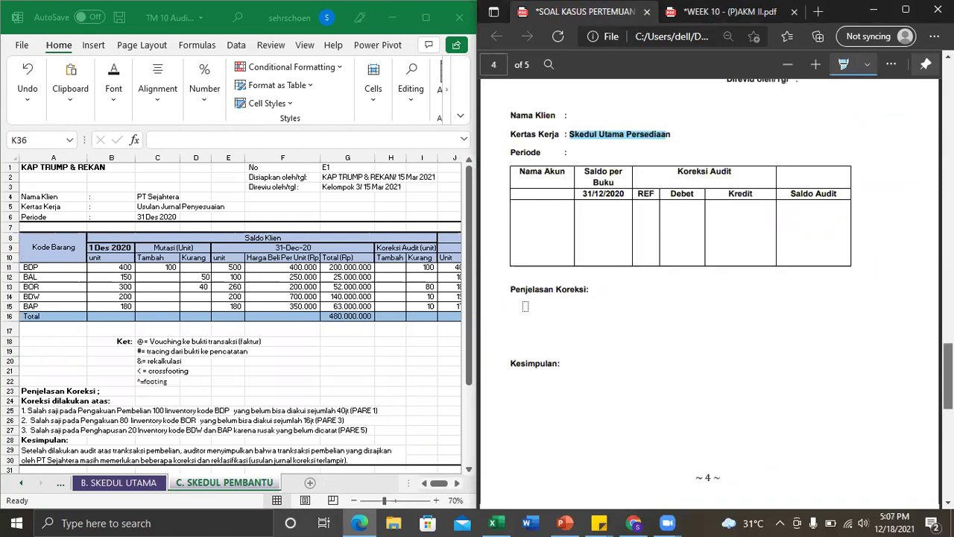
pyautogui.scroll(-1, 516, 293)
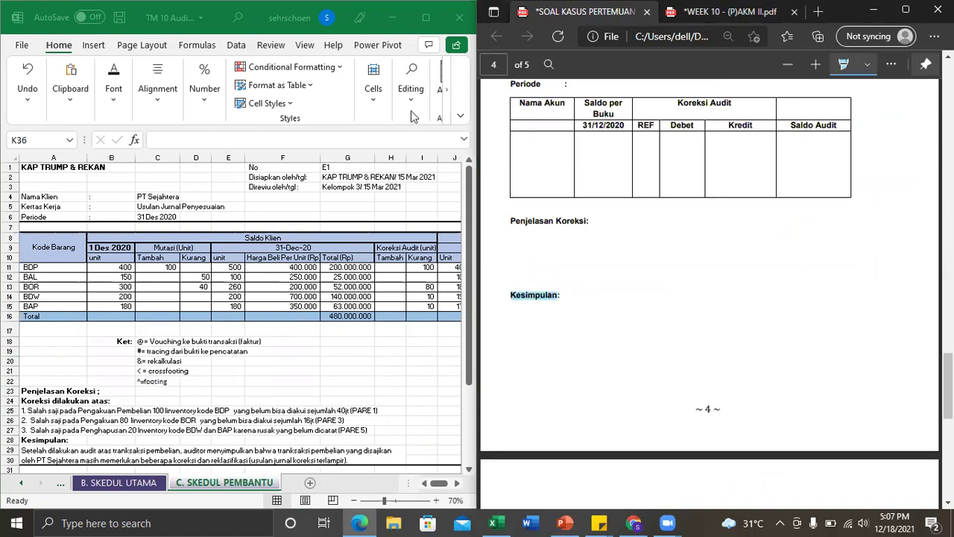
# - Maximize the Excel workbook and examine the C. SKEDUL PEMBANTU table, its Kode Barang column and the 1 Des 2020 units
pyautogui.click(378, 213)
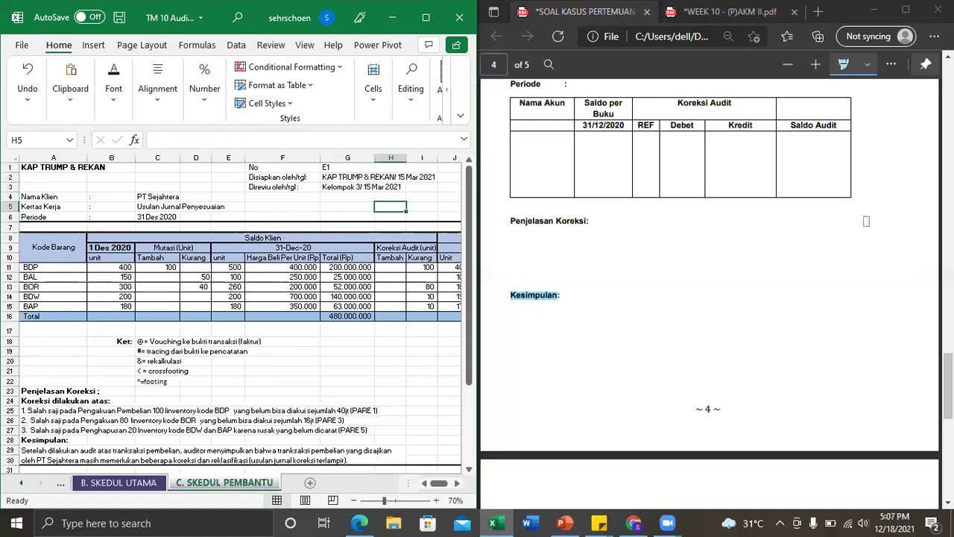
pyautogui.press('super+Up')
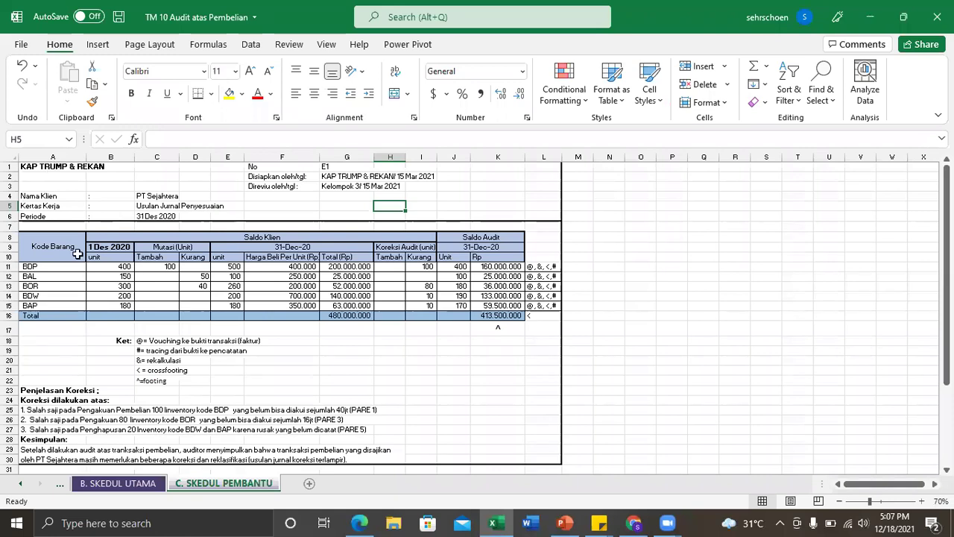
pyautogui.moveTo(68, 246); pyautogui.dragTo(503, 316)
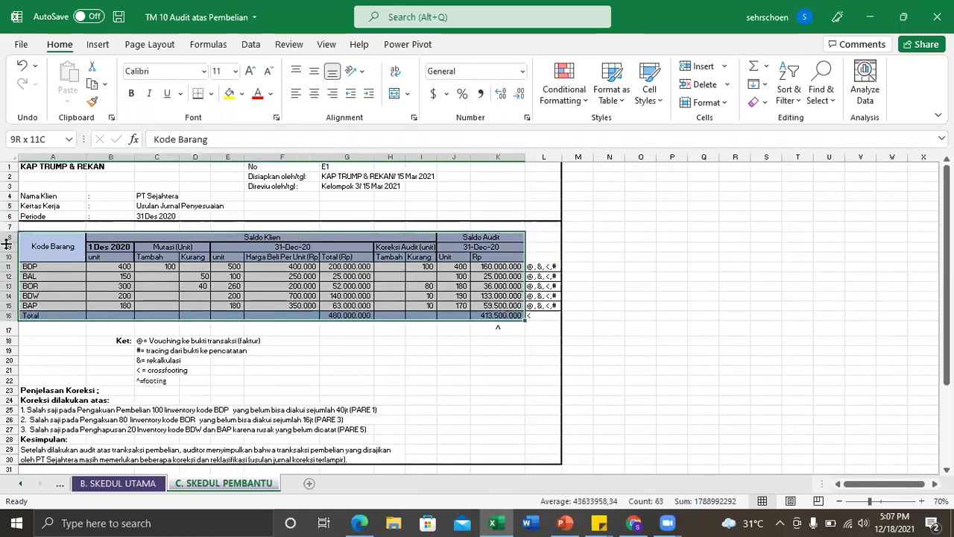
pyautogui.keyDown('shift'); pyautogui.click(53, 308); pyautogui.keyUp('shift')
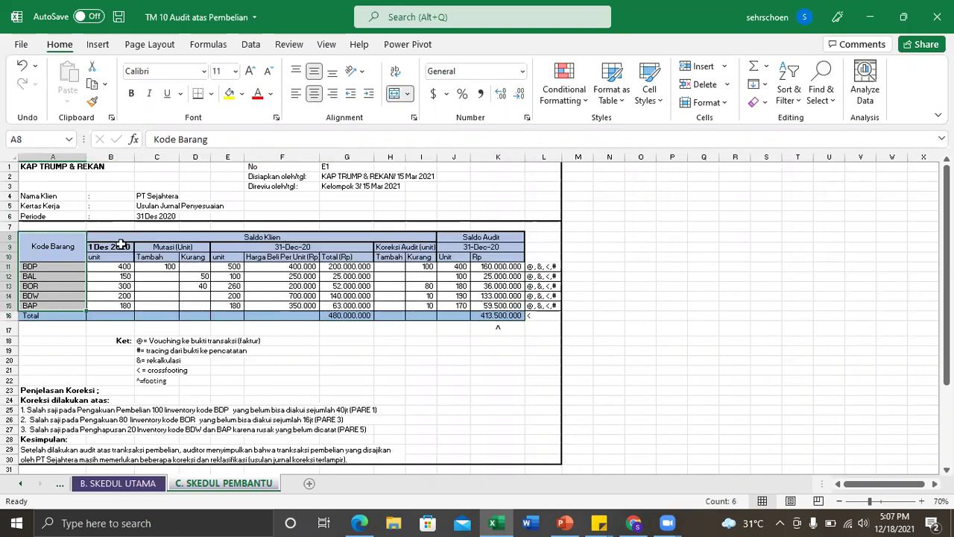
pyautogui.press('Right')
pyautogui.moveTo(113, 314); pyautogui.dragTo(124, 253)
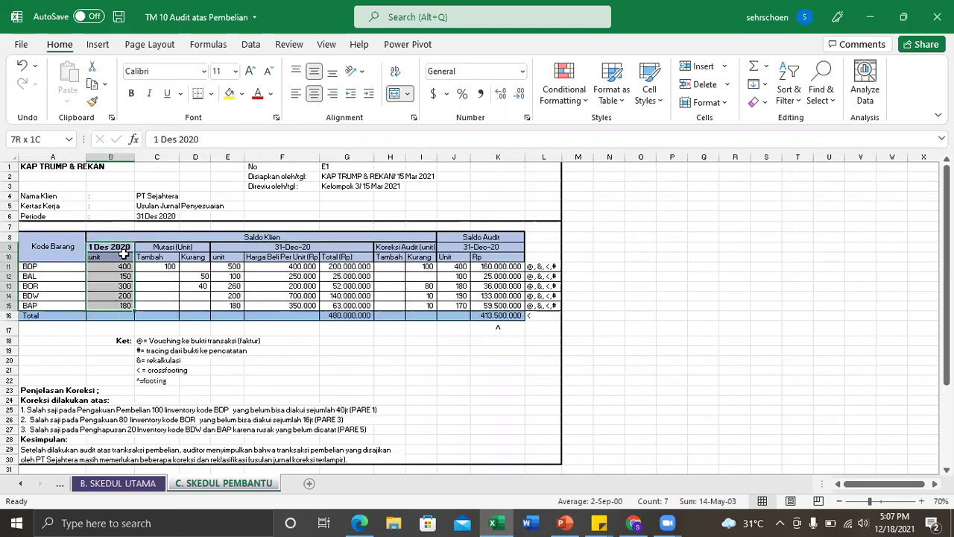
pyautogui.click(121, 266)
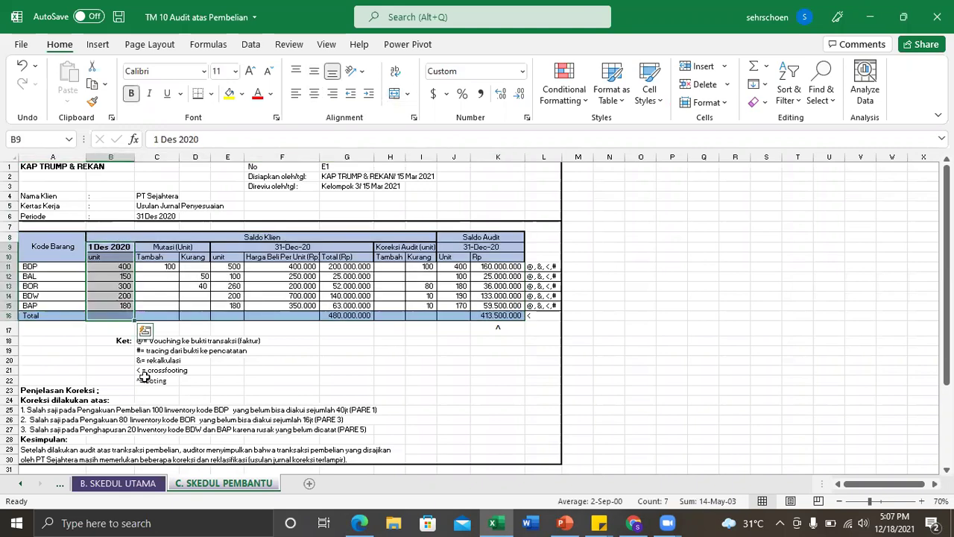
# - On the ANALISIS SOAL sheet, review the item codes in K7:K11 and their 1 December 2020 quantities in M7:M11
pyautogui.click(61, 485)
pyautogui.click(61, 486)
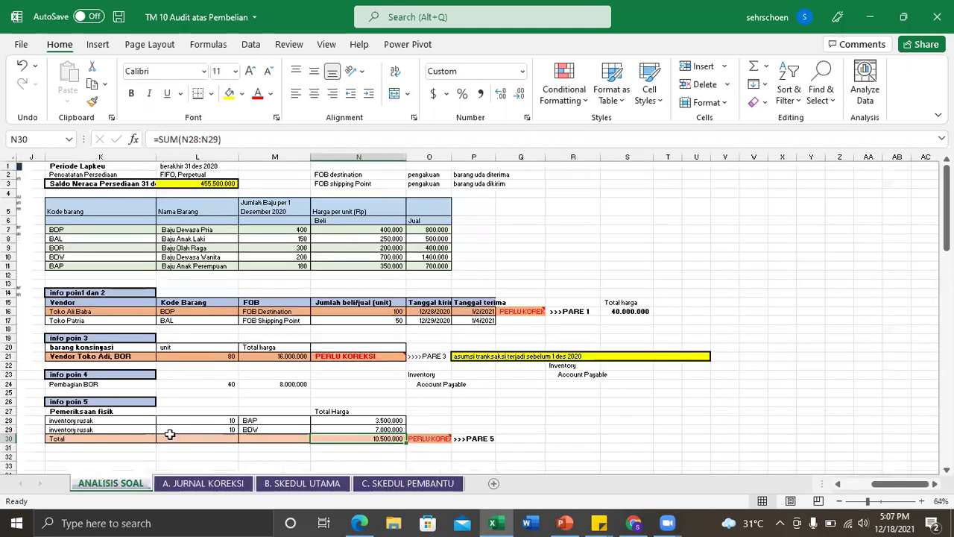
pyautogui.moveTo(93, 265); pyautogui.dragTo(95, 229)
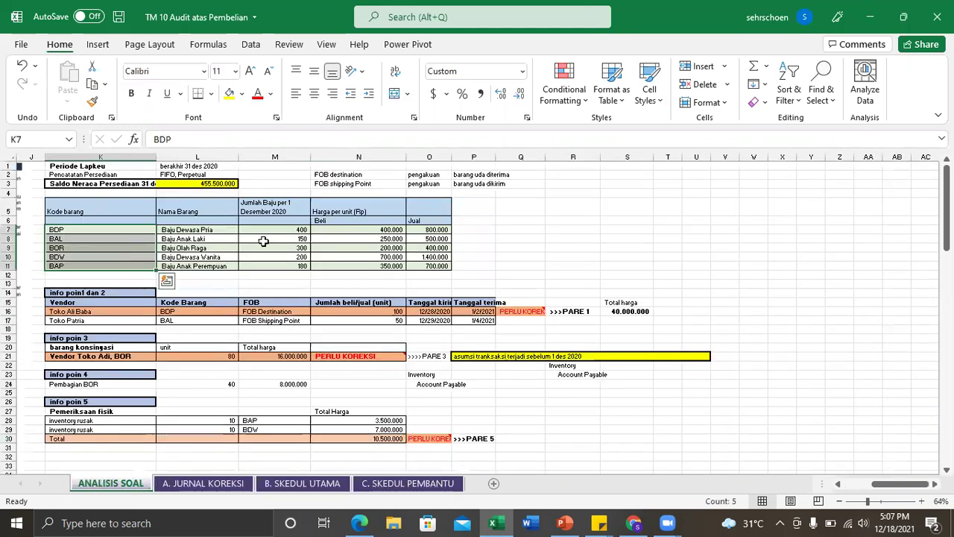
pyautogui.click(277, 230)
pyautogui.hotkey('ctrl', 'shift', 'Down')
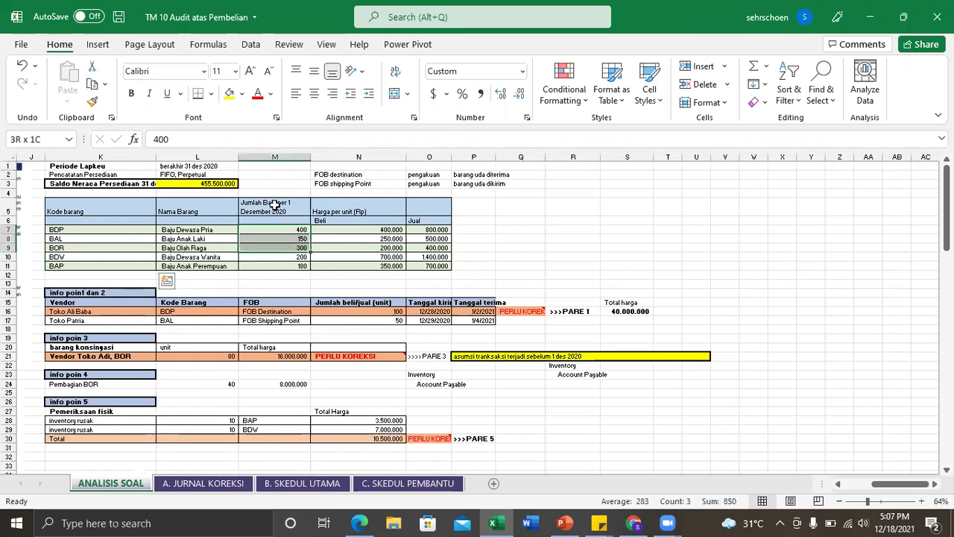
pyautogui.hotkey('ctrl', 'Up')
pyautogui.moveTo(278, 230); pyautogui.dragTo(282, 262)
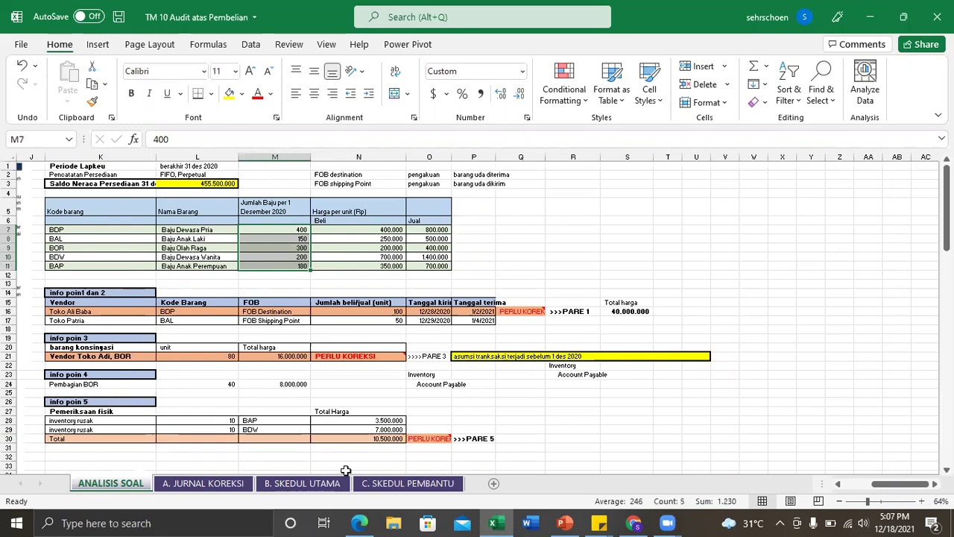
# - Return to the C. SKEDUL PEMBANTU sheet and examine the Mutasi (Unit) columns, focusing on the BDP addition in C11
pyautogui.hotkey('ctrl', 'pagedown')
pyautogui.hotkey('ctrl', 'pagedown')
pyautogui.hotkey('ctrl', 'pagedown')
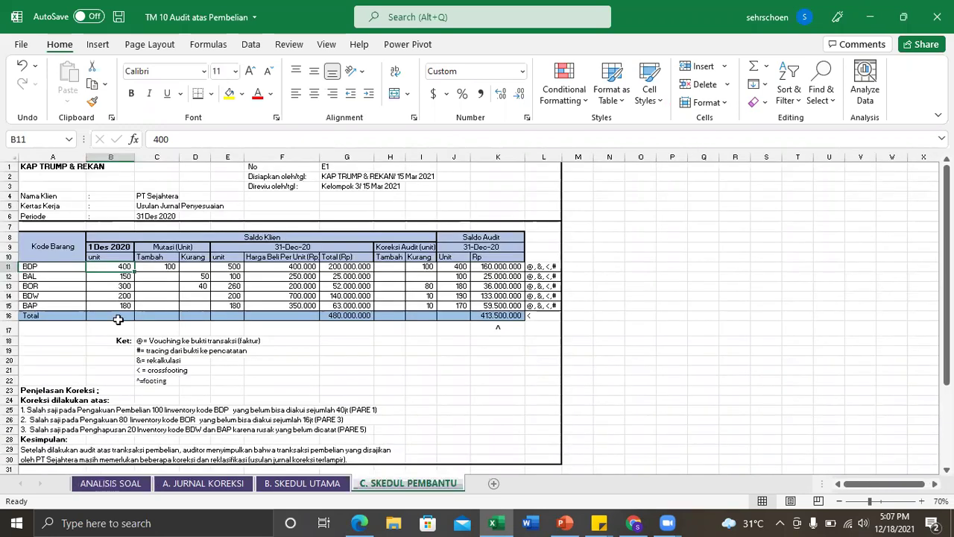
pyautogui.moveTo(172, 248)
pyautogui.mouseDown()
pyautogui.moveTo(178, 276)
pyautogui.moveTo(171, 260)
pyautogui.mouseUp()
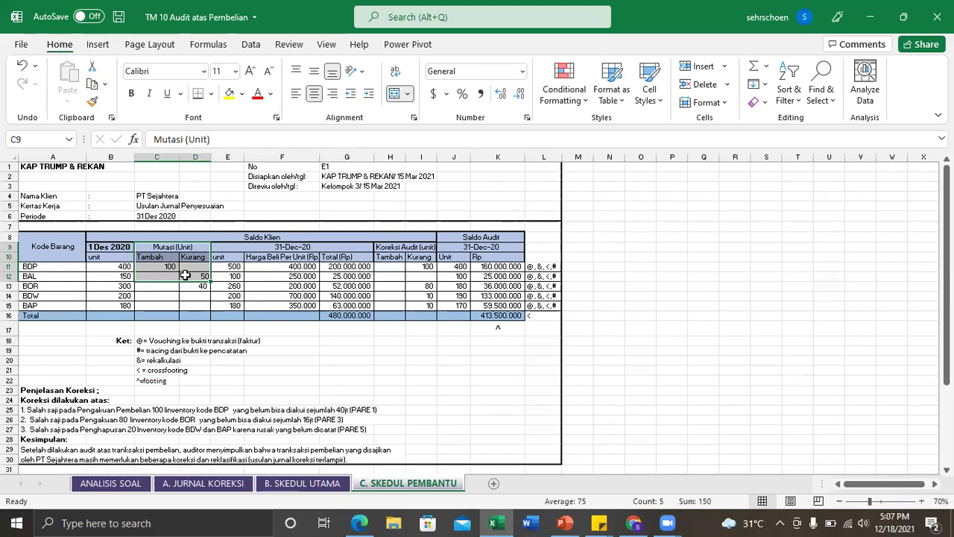
pyautogui.click(167, 256)
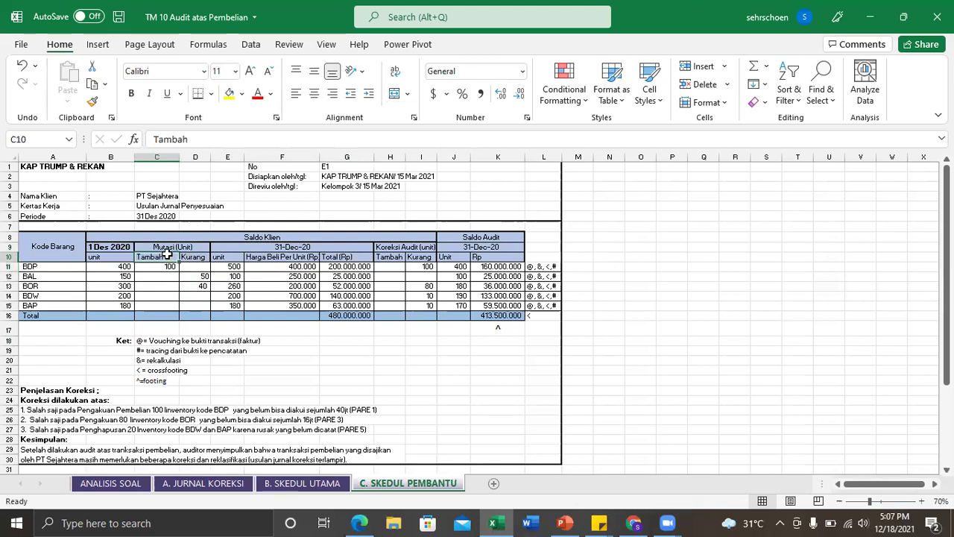
pyautogui.click(166, 267)
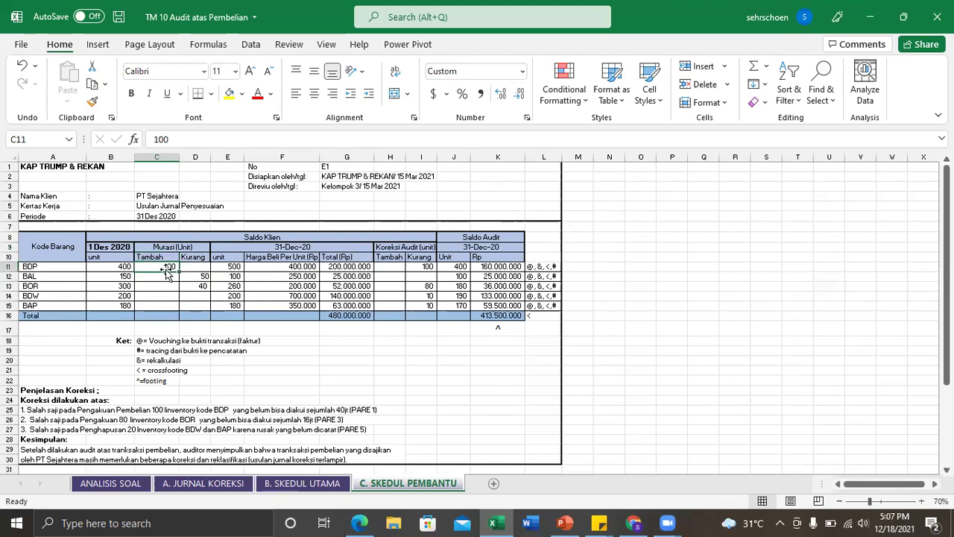
pyautogui.hotkey('ctrl', 'z')
pyautogui.hotkey('ctrl', 'z')
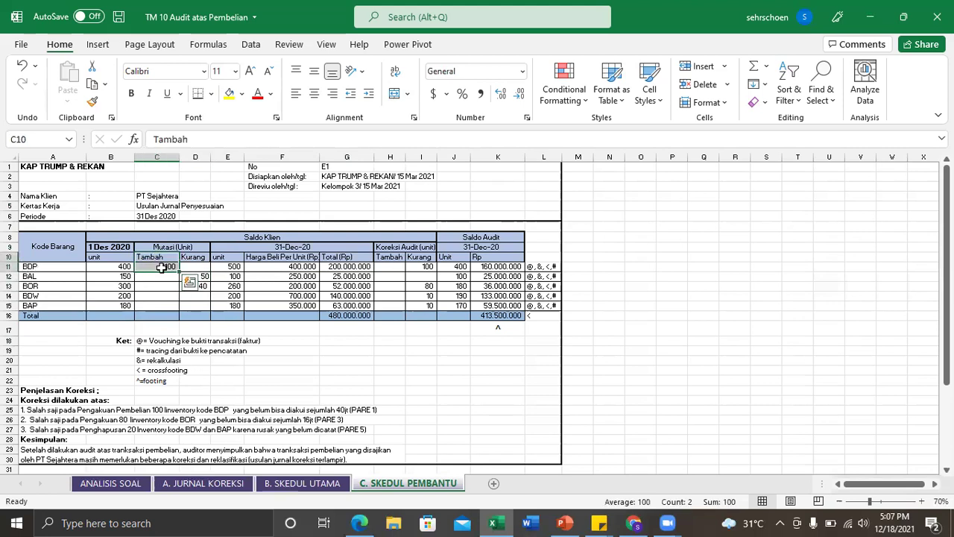
# - On the ANALISIS SOAL sheet, check the Toko Ali Baba purchase's quantity, correction flag and Total harga formula in S16
pyautogui.click(130, 483)
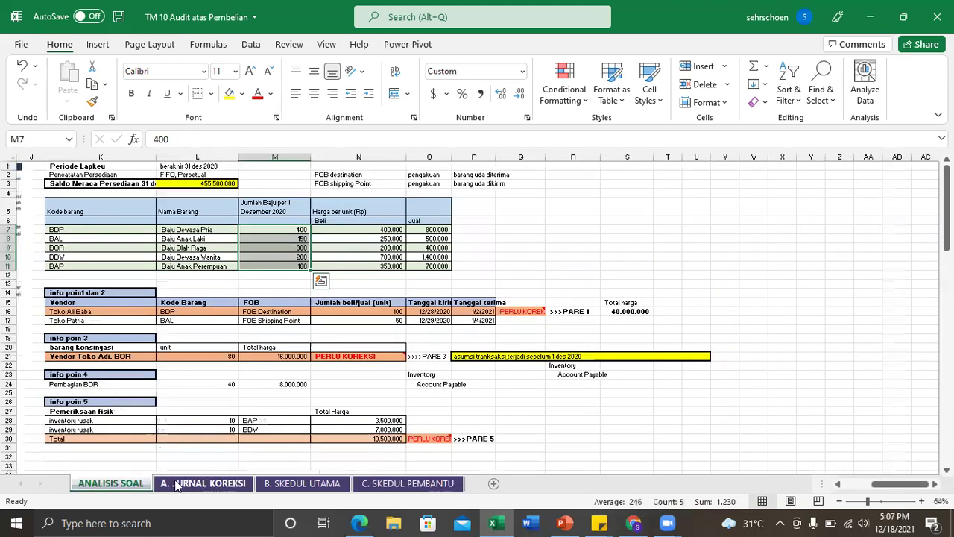
pyautogui.click(393, 312)
pyautogui.click(517, 312)
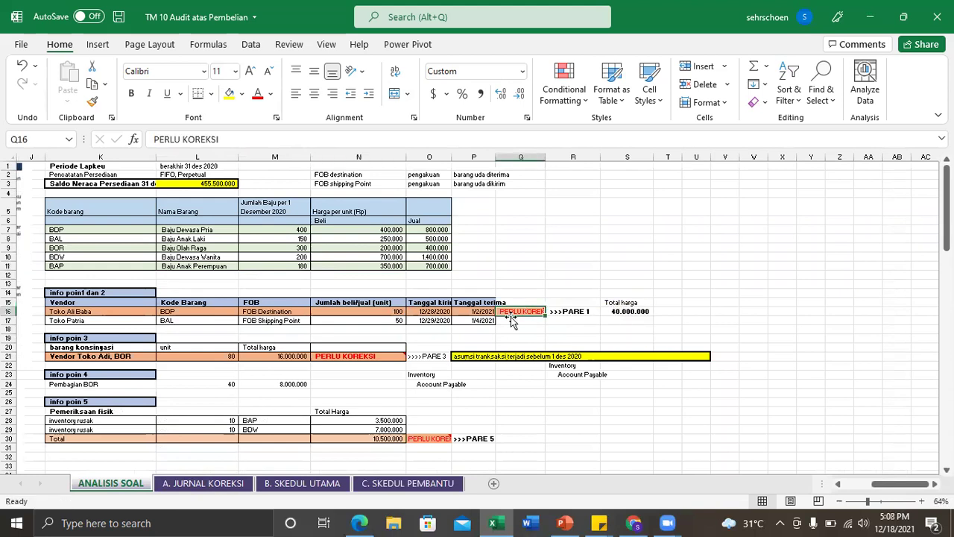
pyautogui.click(637, 311)
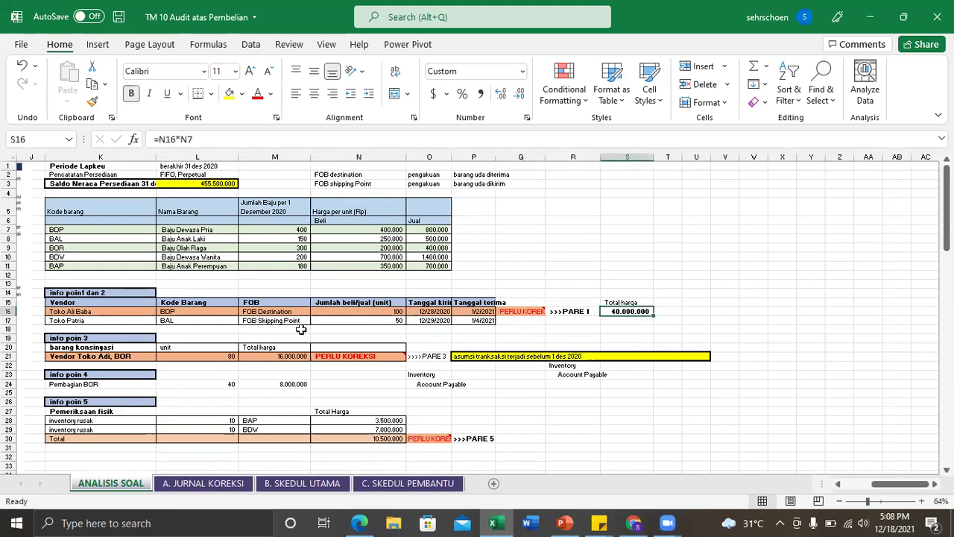
# - Glance at the B. SKEDUL UTAMA sheet, then compare the opening units, mutations and audit corrections on C. SKEDUL PEMBANTU
pyautogui.click(298, 483)
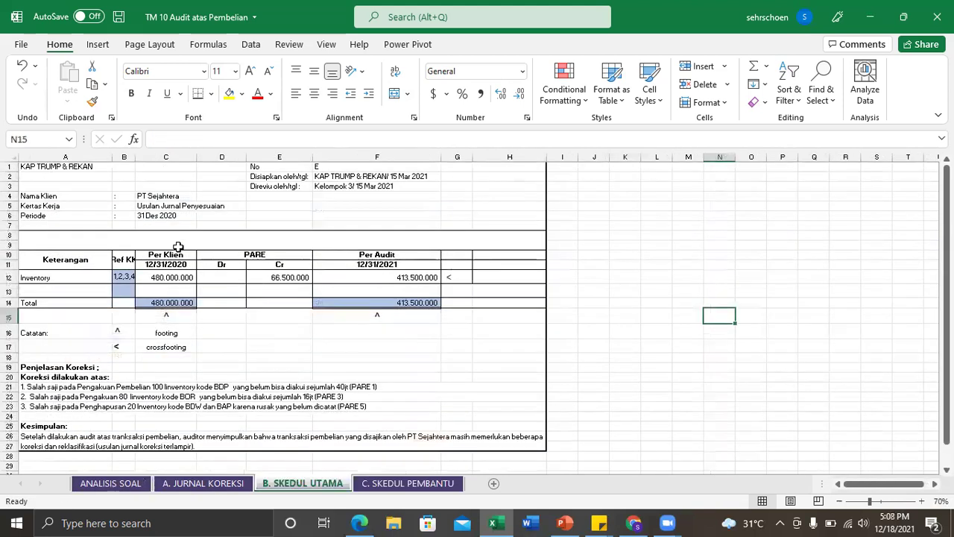
pyautogui.click(408, 483)
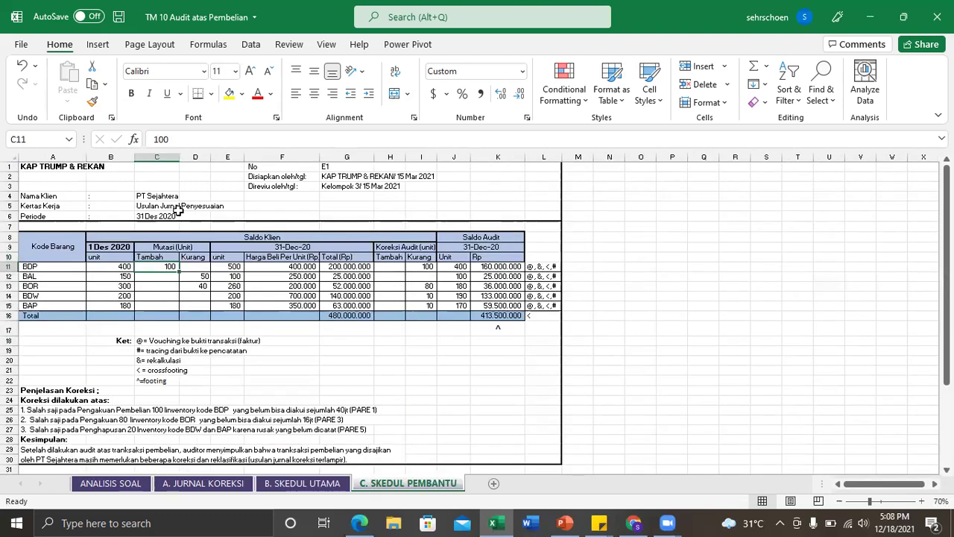
pyautogui.moveTo(112, 246); pyautogui.dragTo(207, 319)
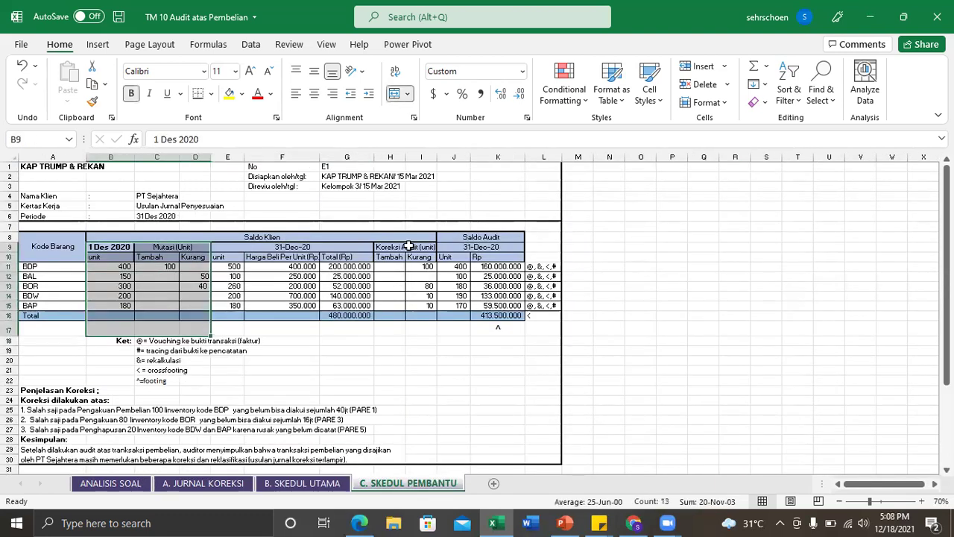
pyautogui.moveTo(408, 246); pyautogui.dragTo(420, 305)
pyautogui.moveTo(116, 256); pyautogui.dragTo(160, 311)
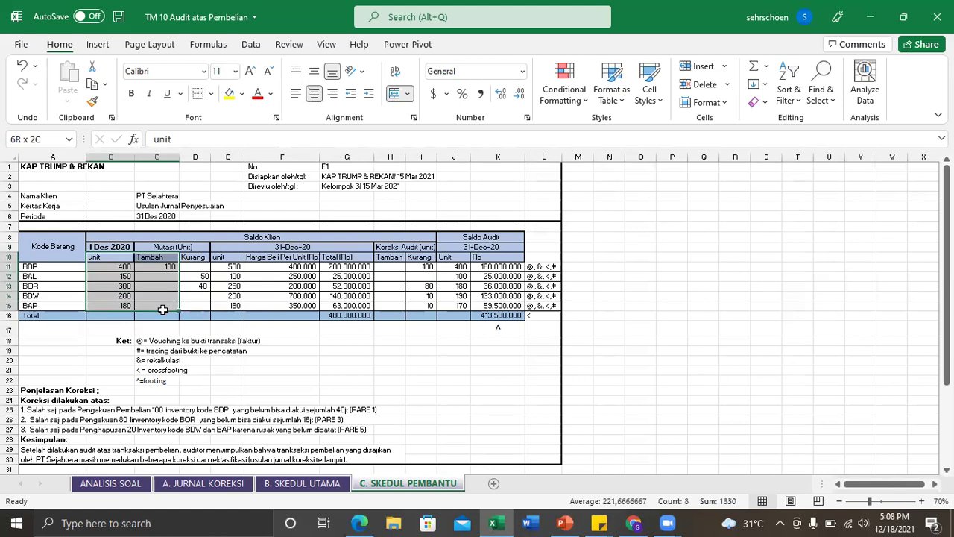
pyautogui.click(163, 265)
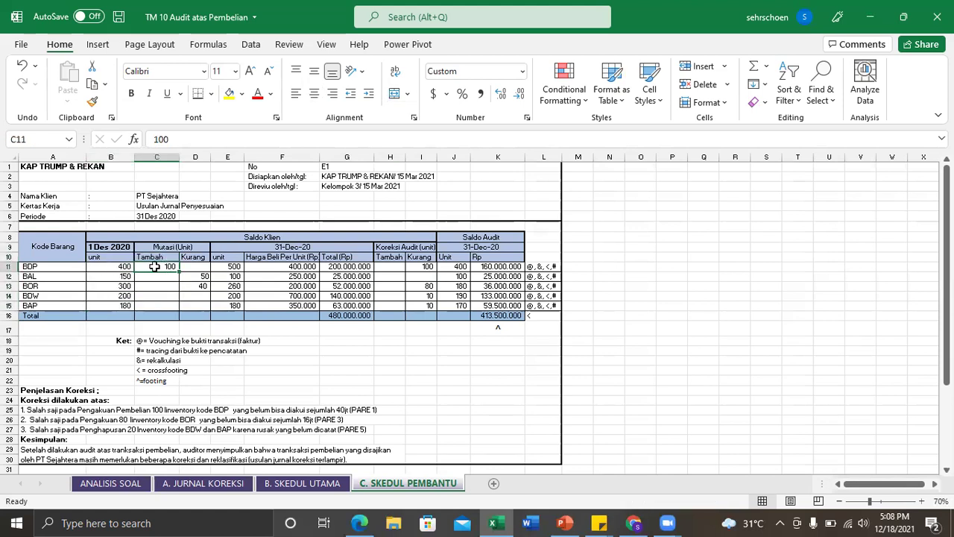
# - Check Toko Ali Baba's receipt date on ANALISIS SOAL against the BDP audit correction in I11 of C. SKEDUL PEMBANTU
pyautogui.click(134, 484)
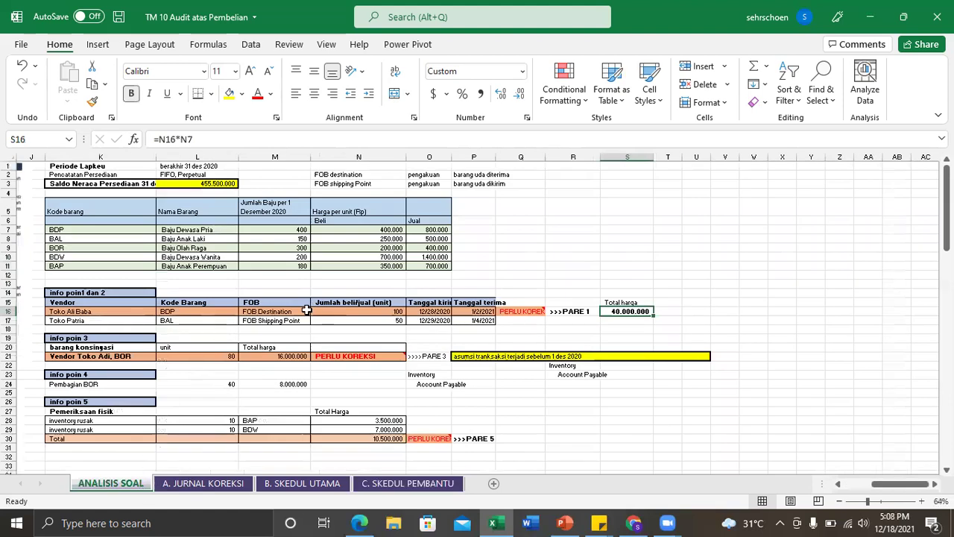
pyautogui.click(490, 311)
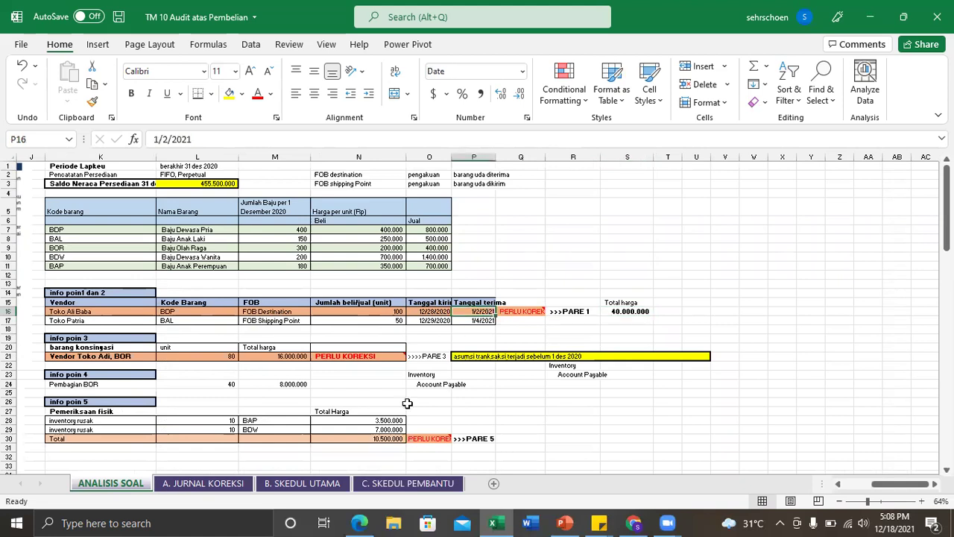
pyautogui.click(388, 484)
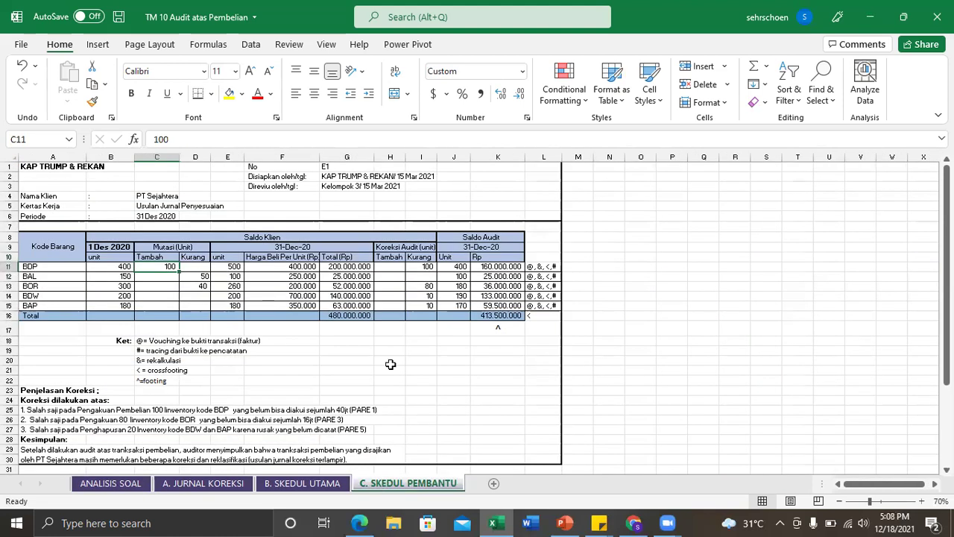
pyautogui.moveTo(390, 257); pyautogui.dragTo(431, 313)
pyautogui.click(422, 266)
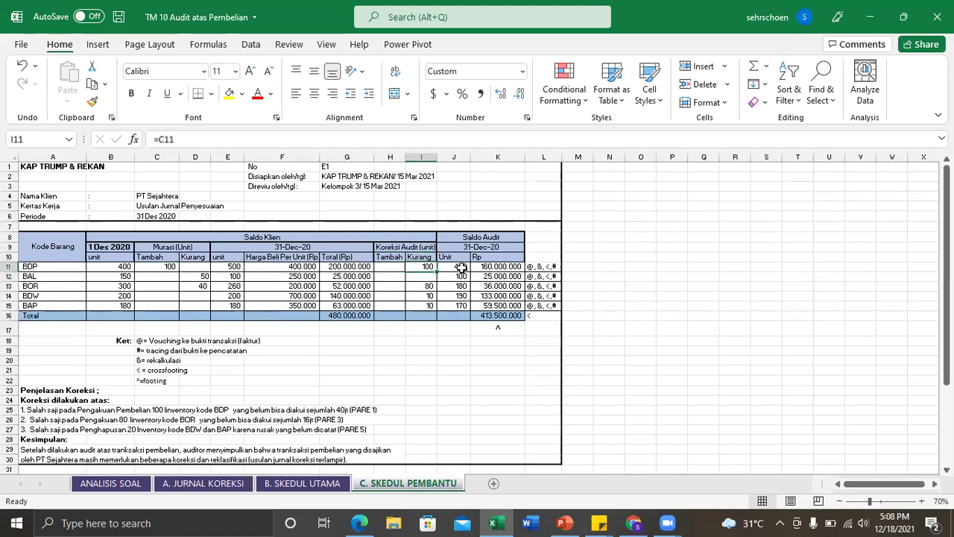
# - Inspect the BDP unit formulas for the audited balance in J11 and the client's year-end balance in E11
pyautogui.click(462, 266)
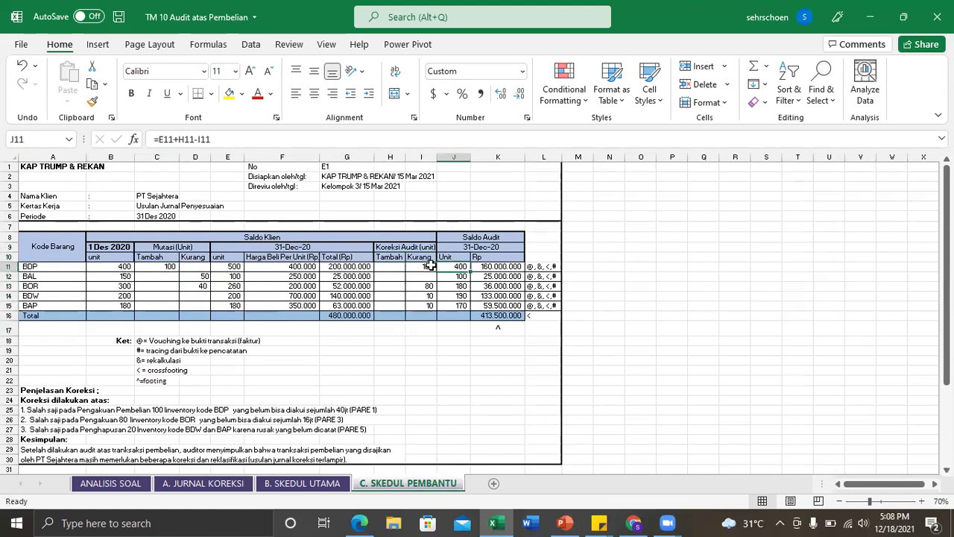
pyautogui.click(236, 266)
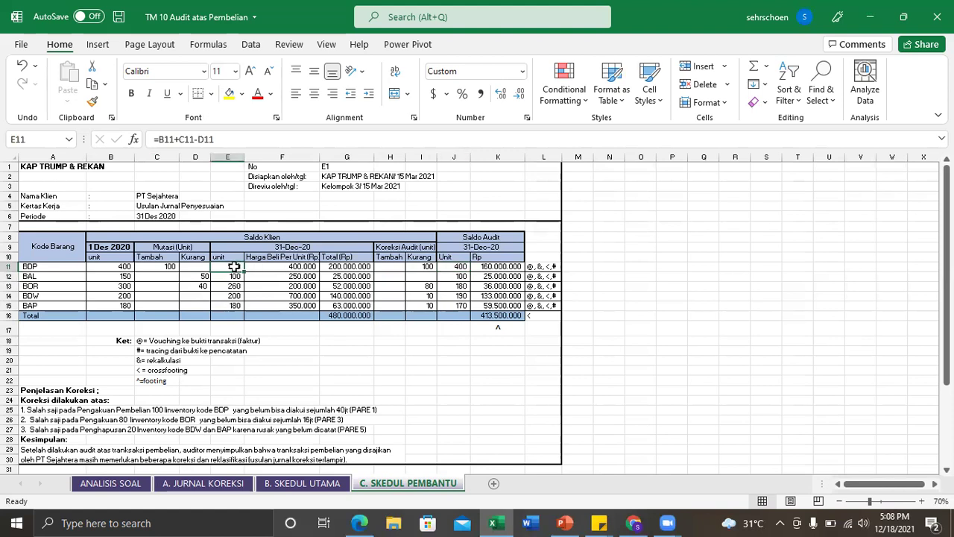
pyautogui.doubleClick(235, 266)
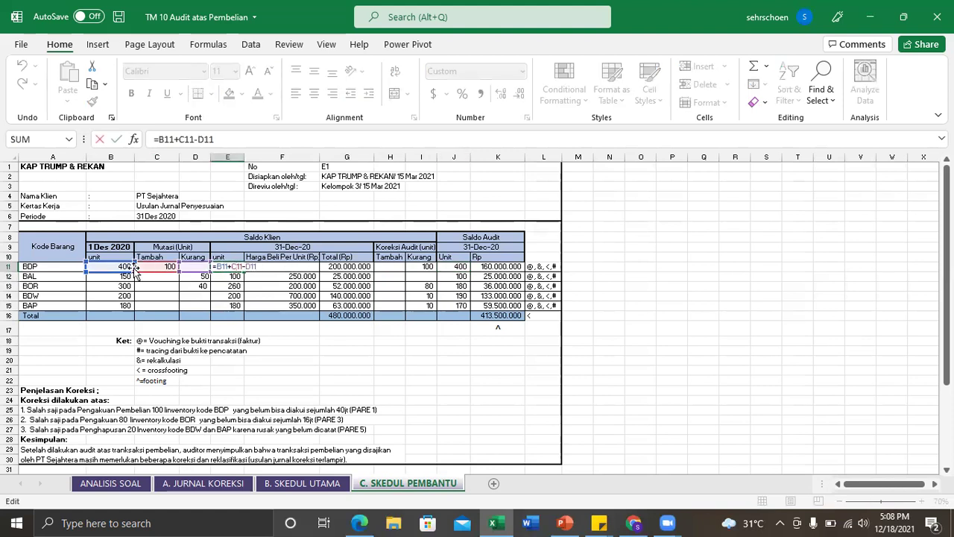
pyautogui.press('Return')
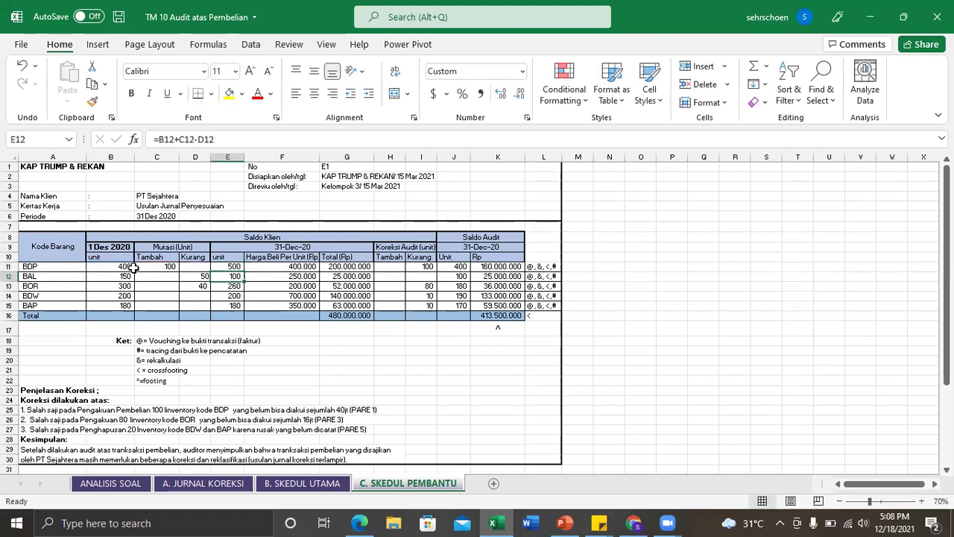
# - Compare BDP's audited units in J11 with the first correction explanation in A25
pyautogui.click(460, 266)
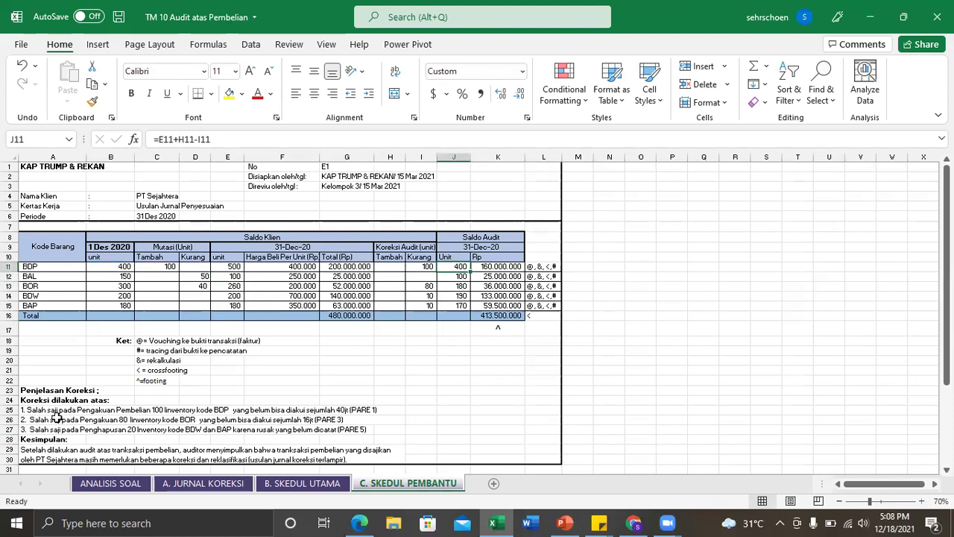
pyautogui.moveTo(38, 409); pyautogui.dragTo(356, 409)
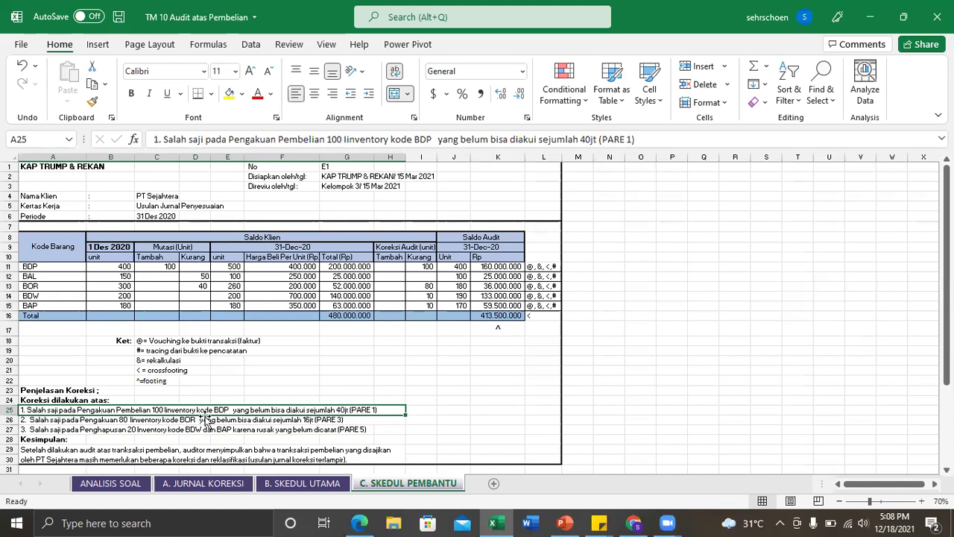
pyautogui.click(53, 276)
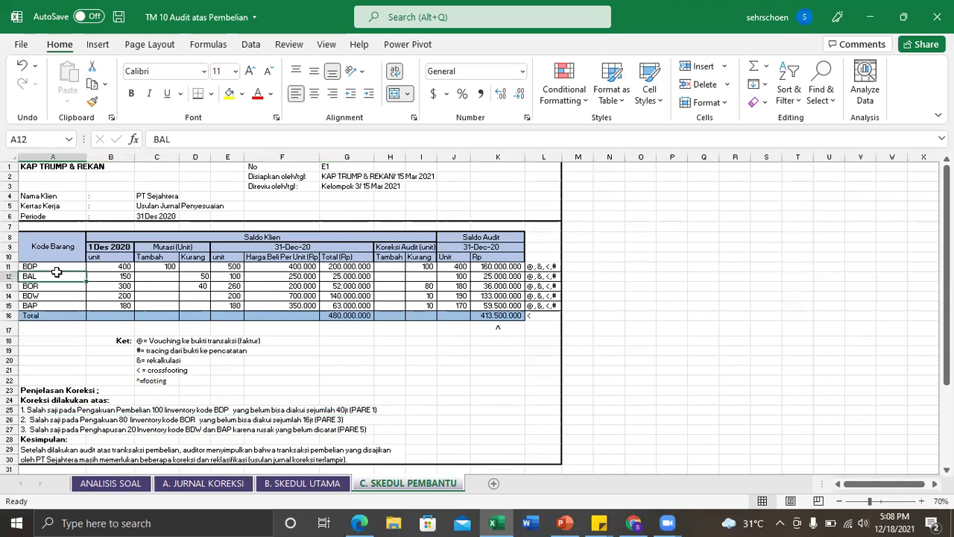
pyautogui.click(281, 410)
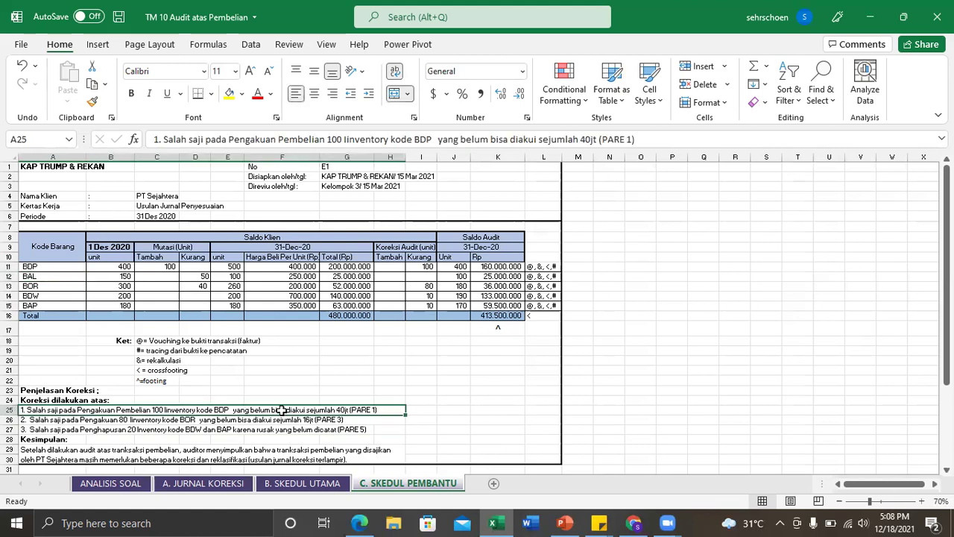
# - Inspect the BDP value formulas for the client total in G11 and the audited amount in K11
pyautogui.click(462, 266)
pyautogui.click(491, 266)
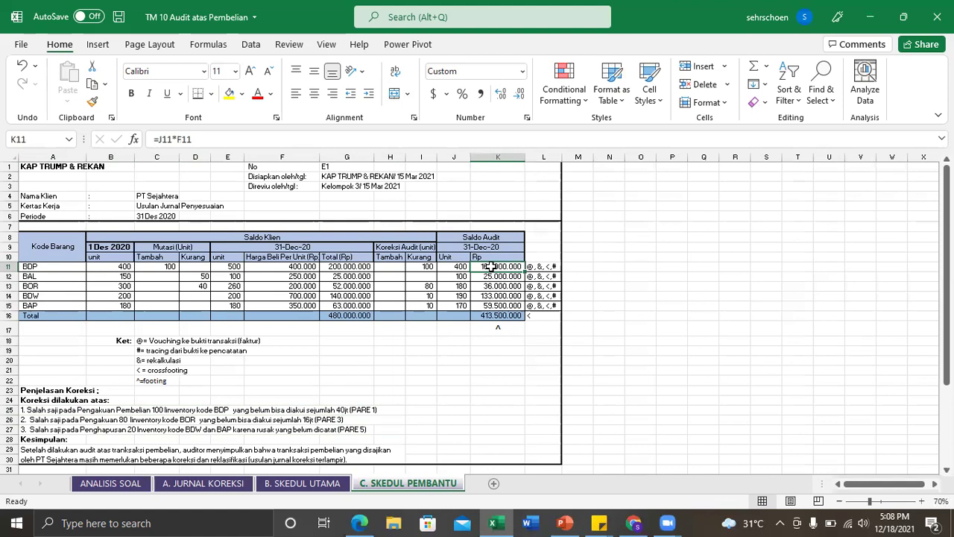
pyautogui.click(351, 266)
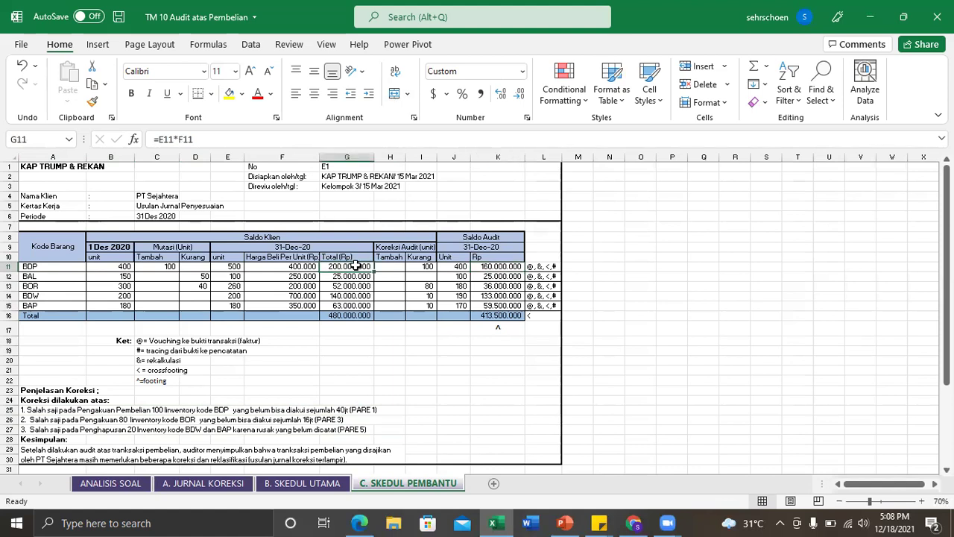
pyautogui.doubleClick(481, 268)
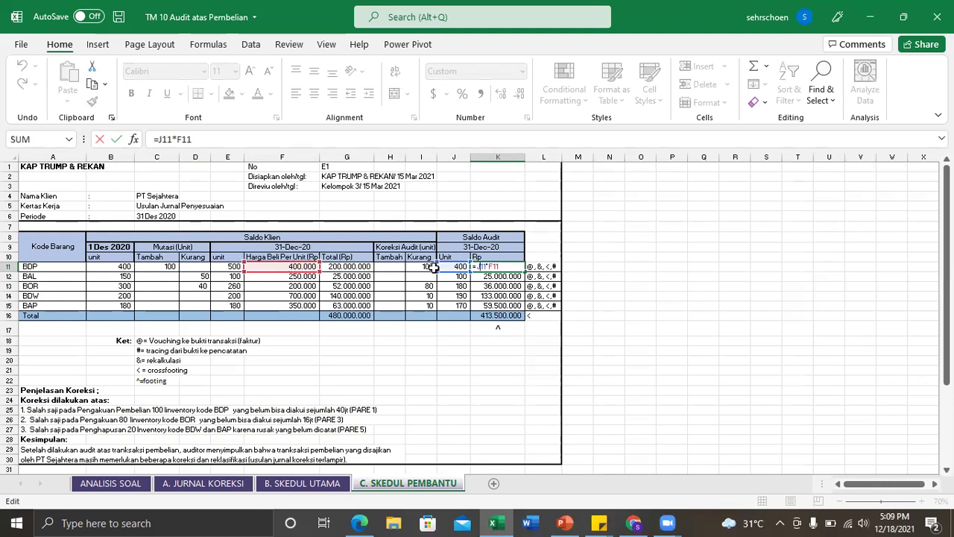
pyautogui.press('Return')
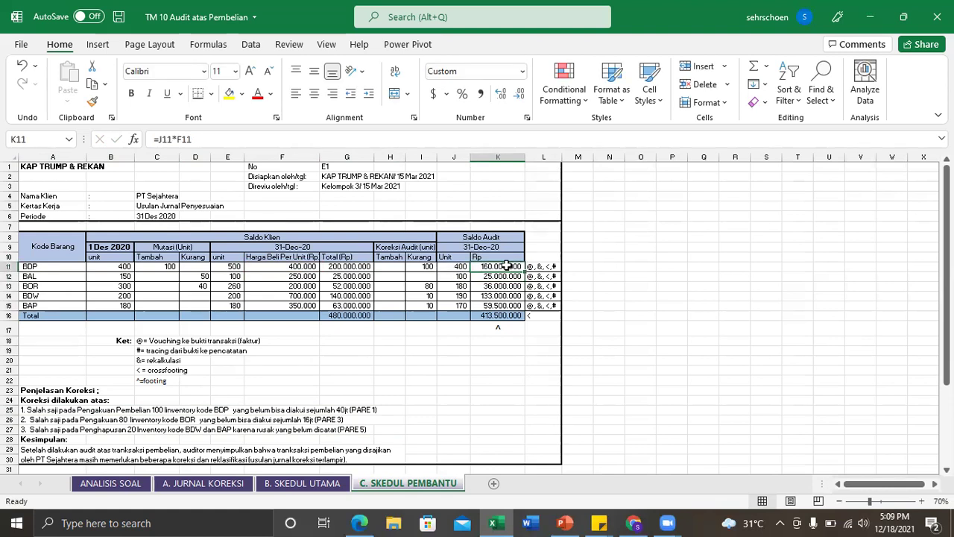
# - Check BAL's opening units in B12 and its Tambah mutation in C12
pyautogui.click(66, 274)
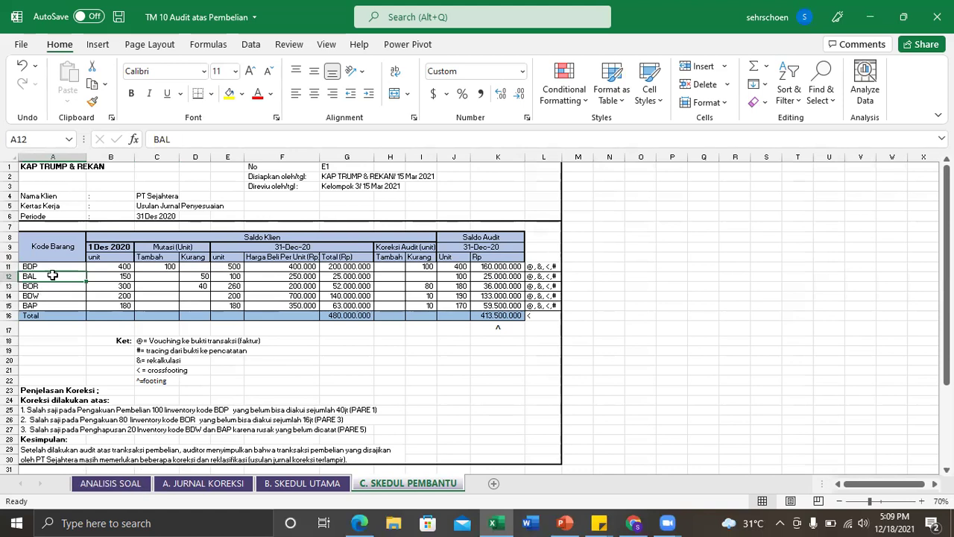
pyautogui.click(123, 275)
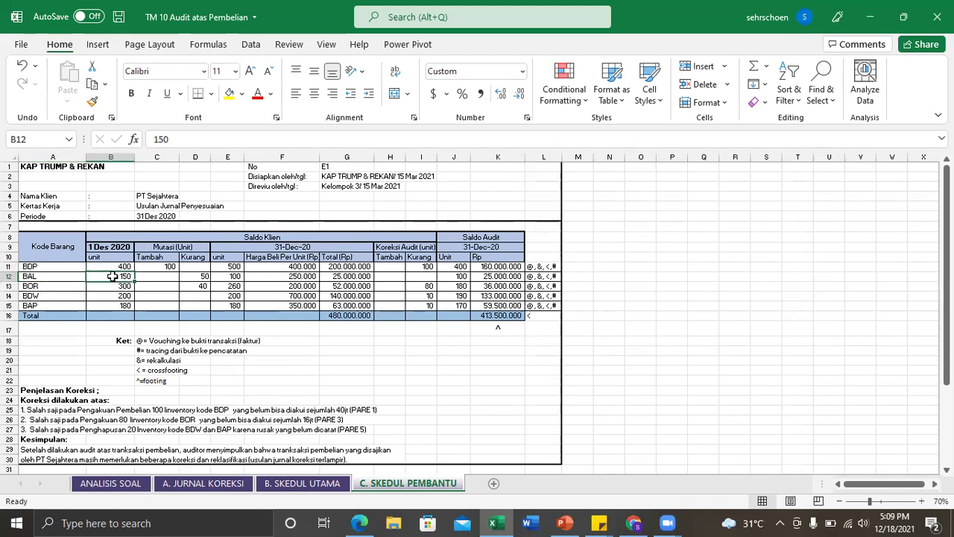
pyautogui.click(155, 276)
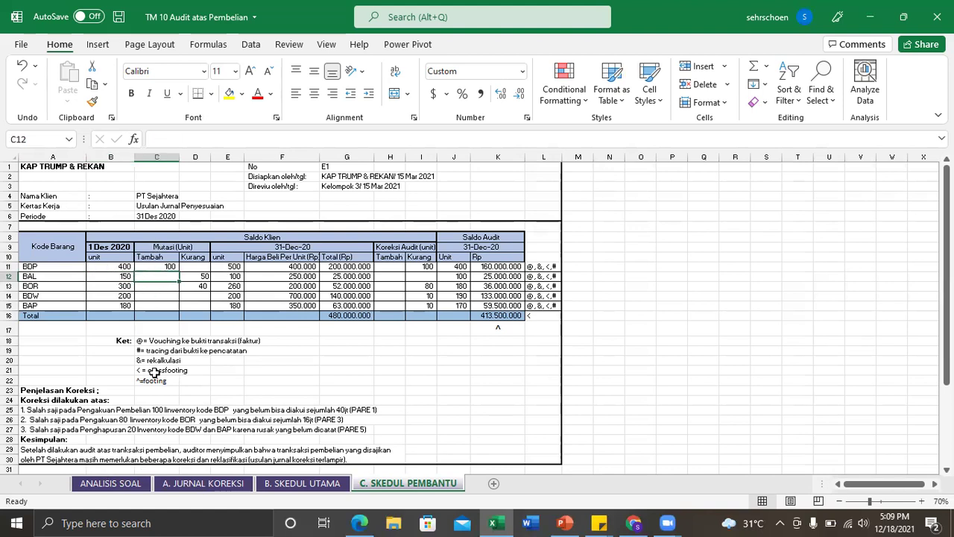
# - On ANALISIS SOAL, review the Toko Patria transaction and label it "penjualan" in Q17
pyautogui.click(111, 483)
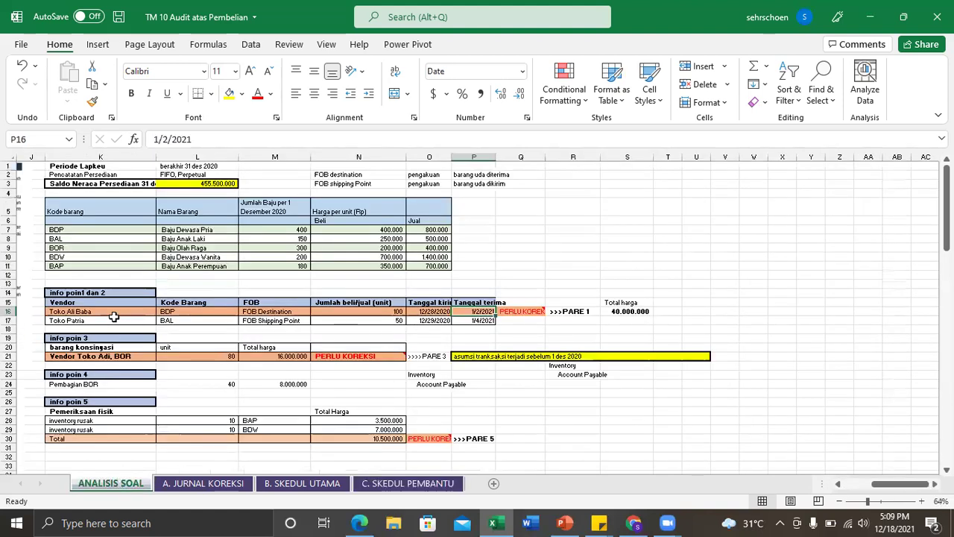
pyautogui.moveTo(179, 321); pyautogui.dragTo(393, 311)
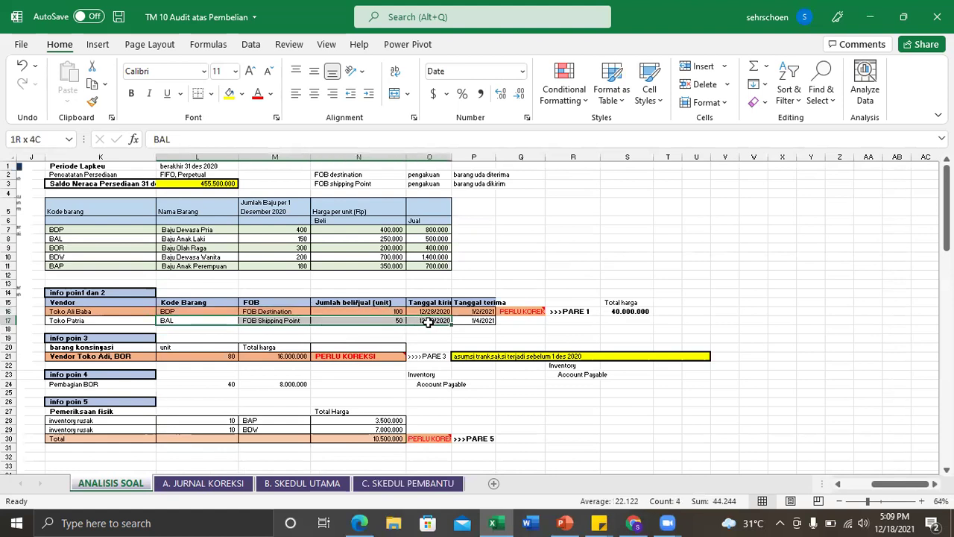
pyautogui.click(516, 320)
pyautogui.write('penjualan')
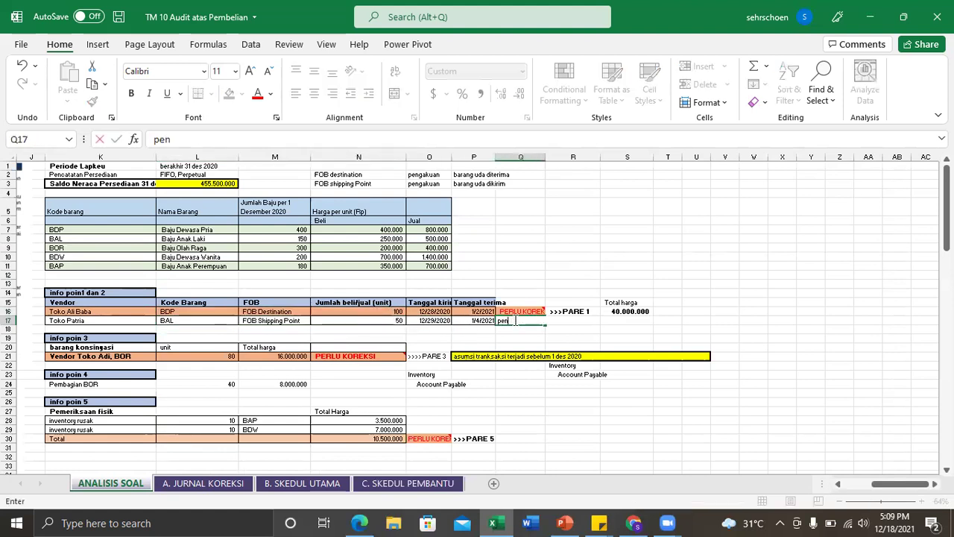
pyautogui.press('Return')
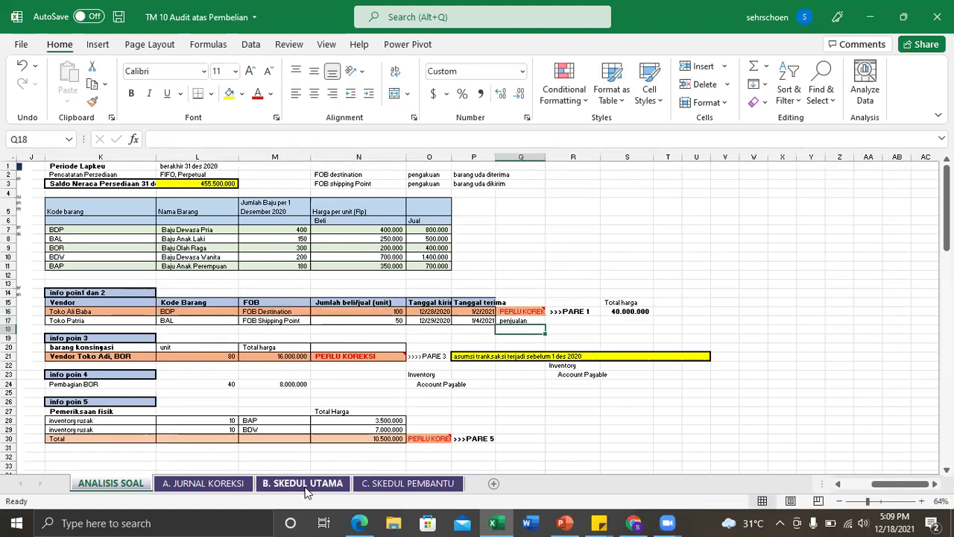
# - Back on C. SKEDUL PEMBANTU, check BAL's Kurang mutation in D12 and the year-end unit formula in E12
pyautogui.click(402, 482)
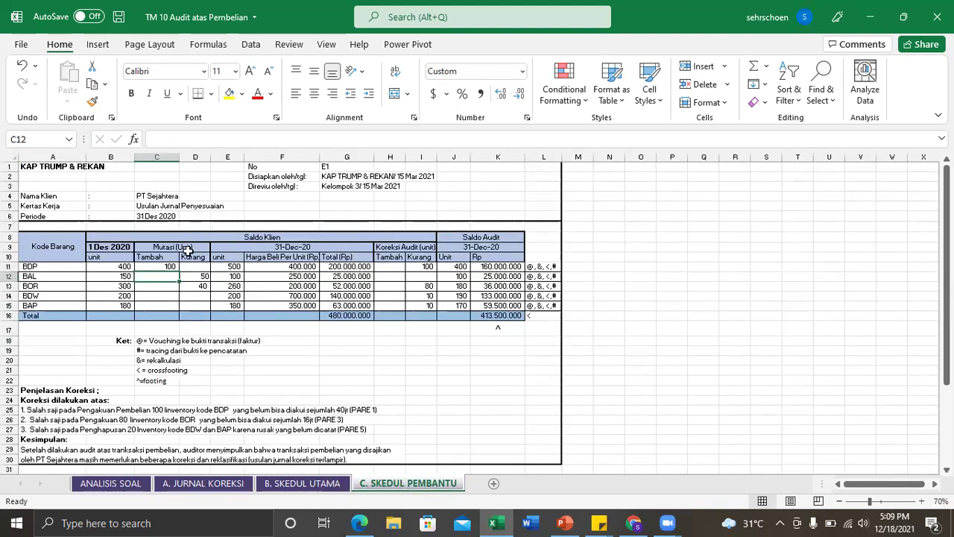
pyautogui.click(202, 277)
pyautogui.click(236, 277)
pyautogui.write('=B12+C12-D12')
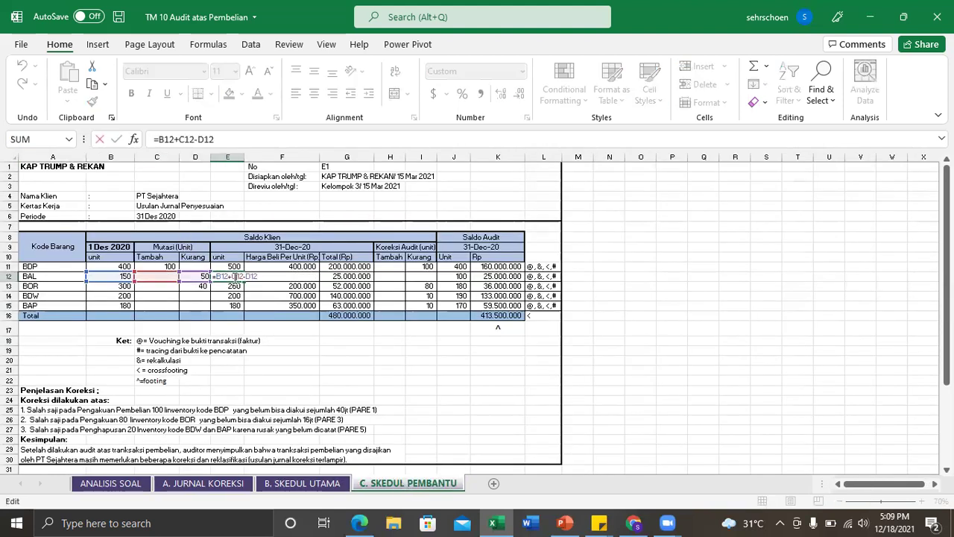
pyautogui.press('Return')
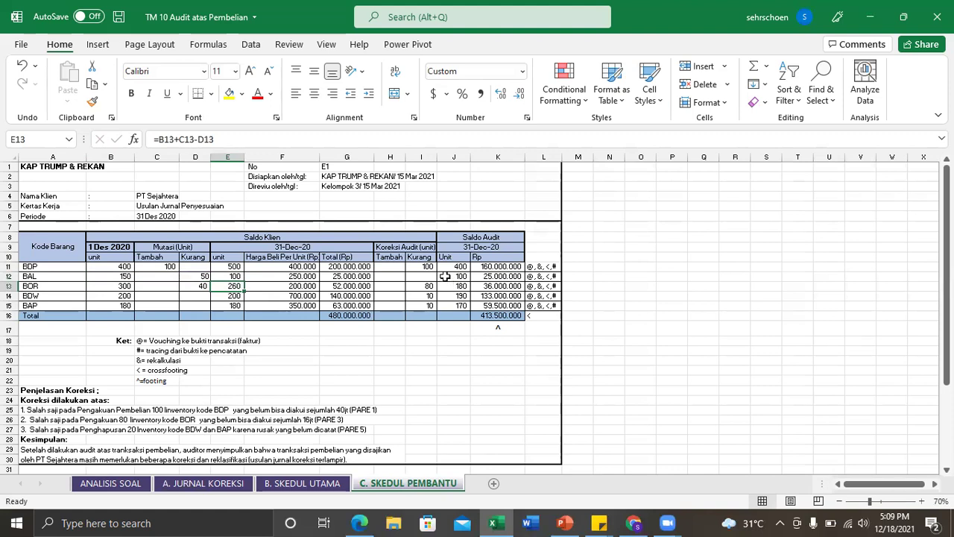
# - Review the Koreksi Audit columns against BAL's units and inspect its audited amount formula in K12
pyautogui.moveTo(386, 246); pyautogui.dragTo(415, 320)
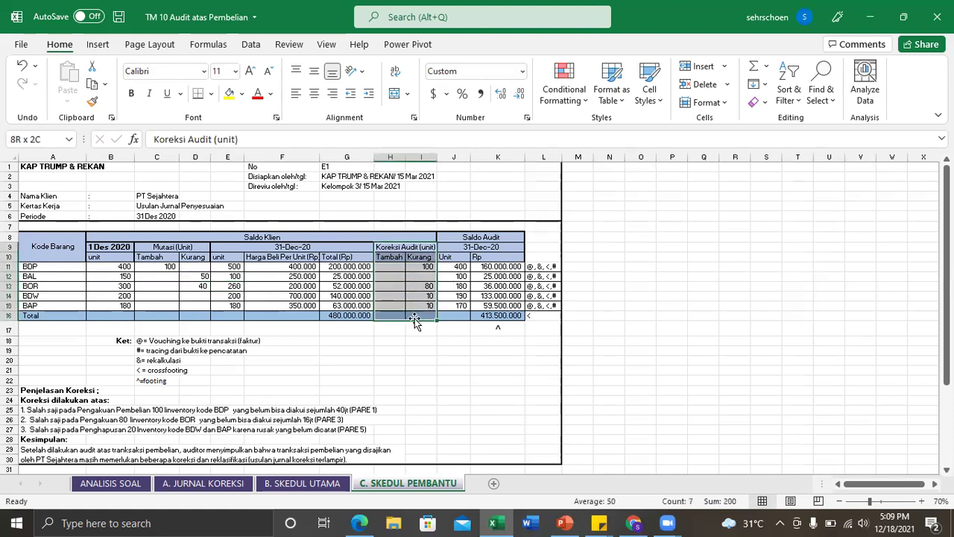
pyautogui.click(200, 276)
pyautogui.click(231, 277)
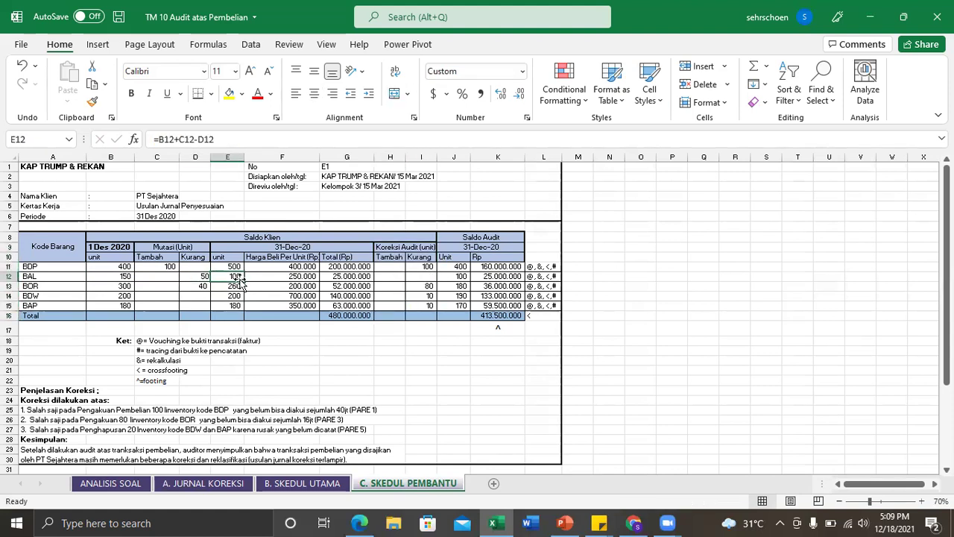
pyautogui.click(427, 266)
pyautogui.doubleClick(484, 276)
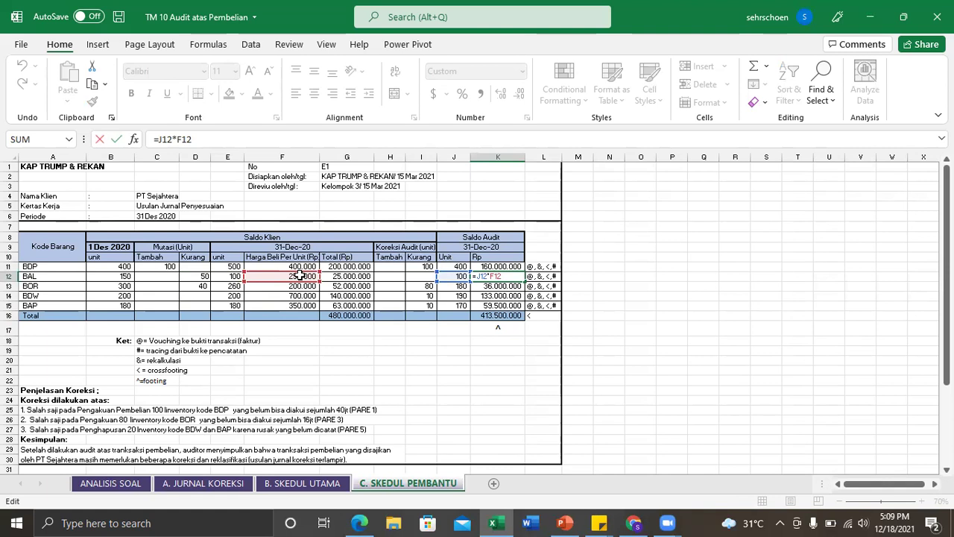
pyautogui.press('Return')
# - Check BOR's opening units in B13 and its Kurang mutation in D13
pyautogui.click(53, 286)
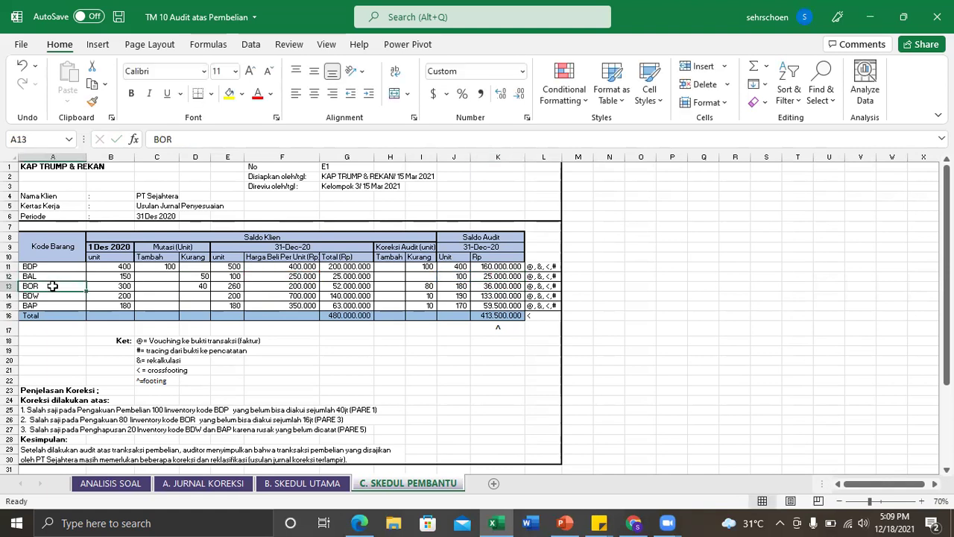
pyautogui.click(125, 285)
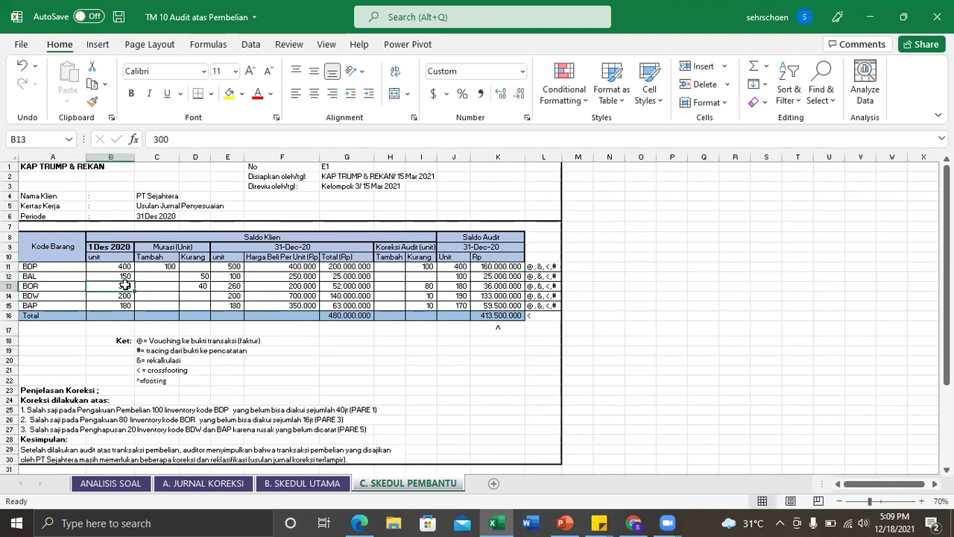
pyautogui.click(202, 286)
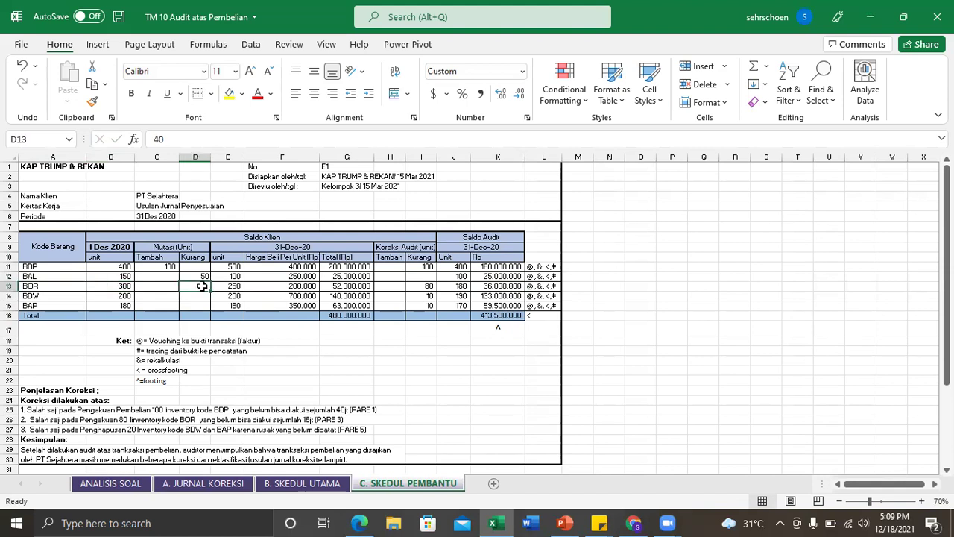
pyautogui.click(110, 287)
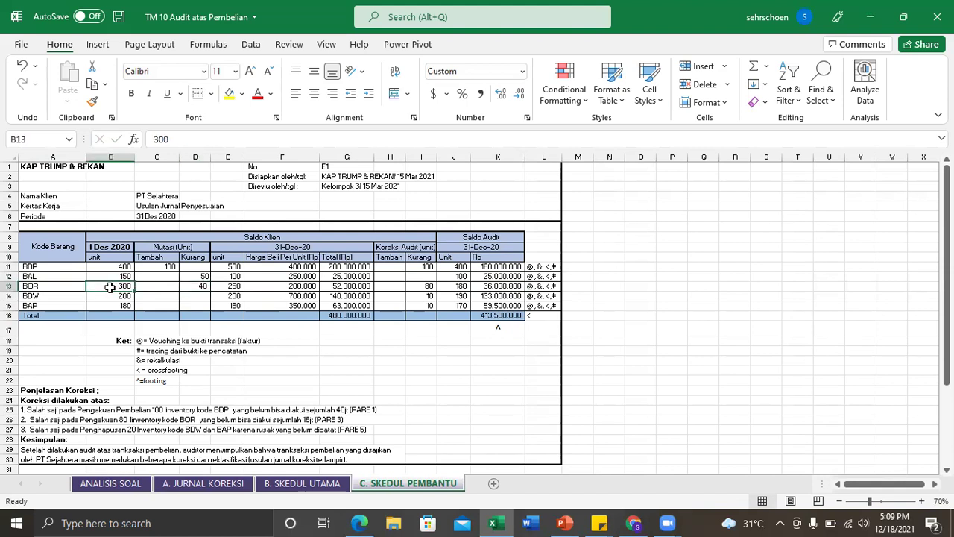
# - On ANALISIS SOAL, read the Toko Adi consignment assumption in row 21 alongside the case text for point 3
pyautogui.click(112, 483)
pyautogui.moveTo(882, 483); pyautogui.dragTo(843, 487)
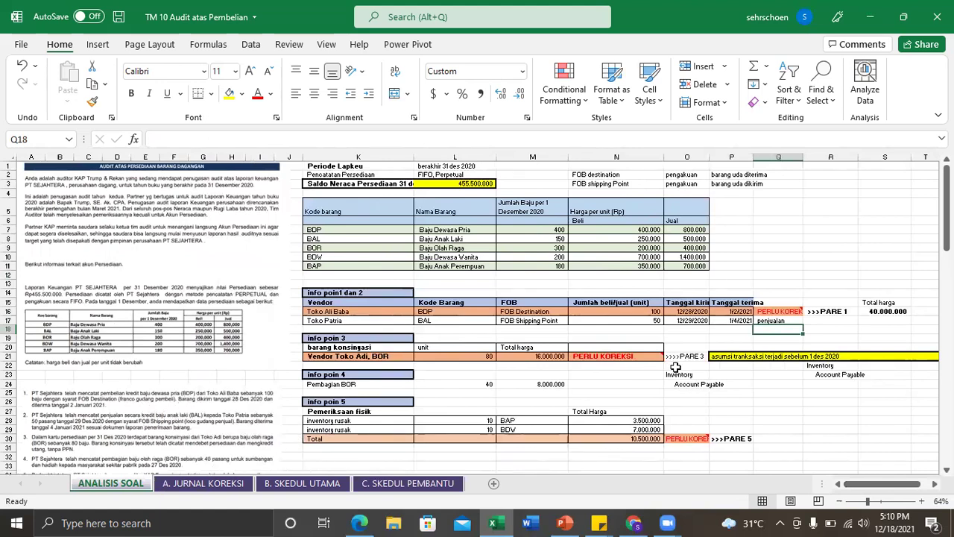
pyautogui.click(772, 356)
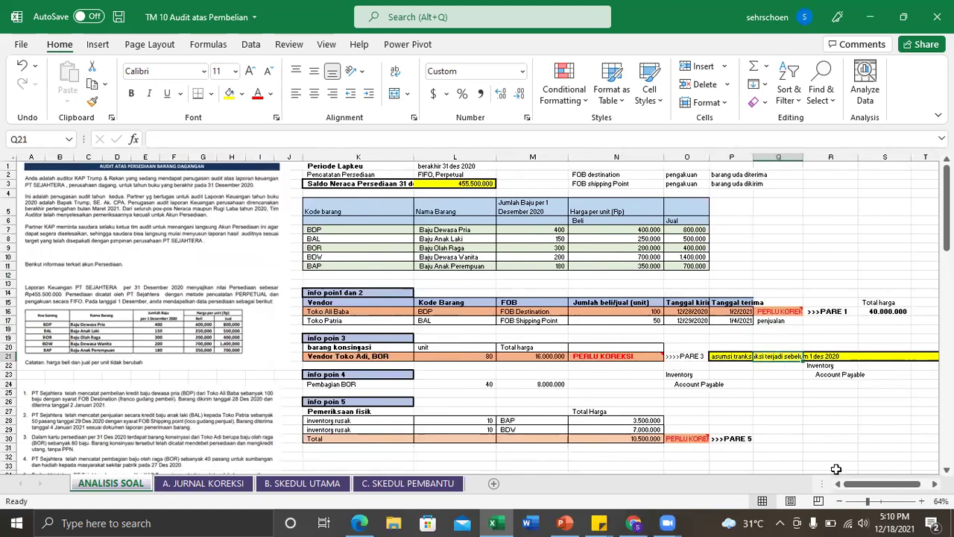
pyautogui.moveTo(862, 484); pyautogui.dragTo(864, 487)
pyautogui.moveTo(876, 486); pyautogui.dragTo(844, 482)
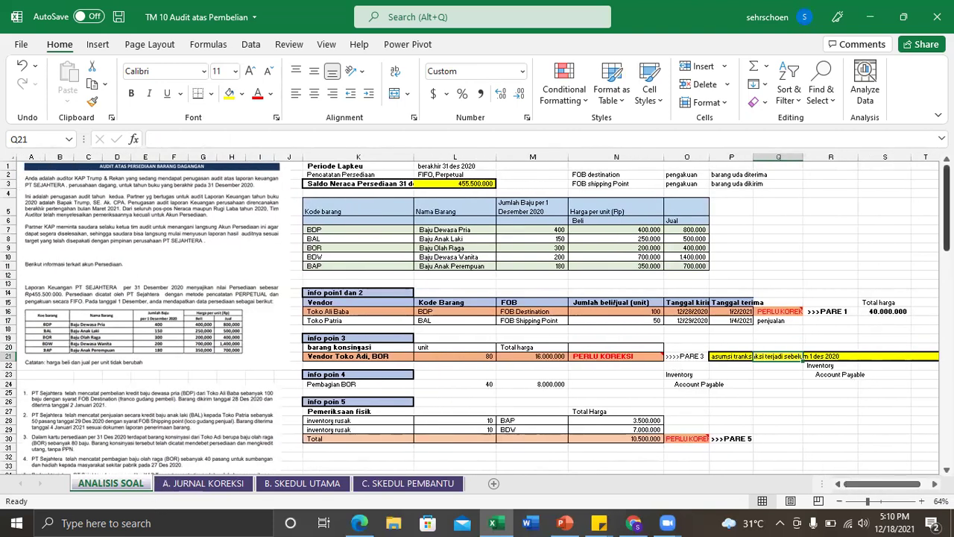
pyautogui.scroll(-4, 946, 209)
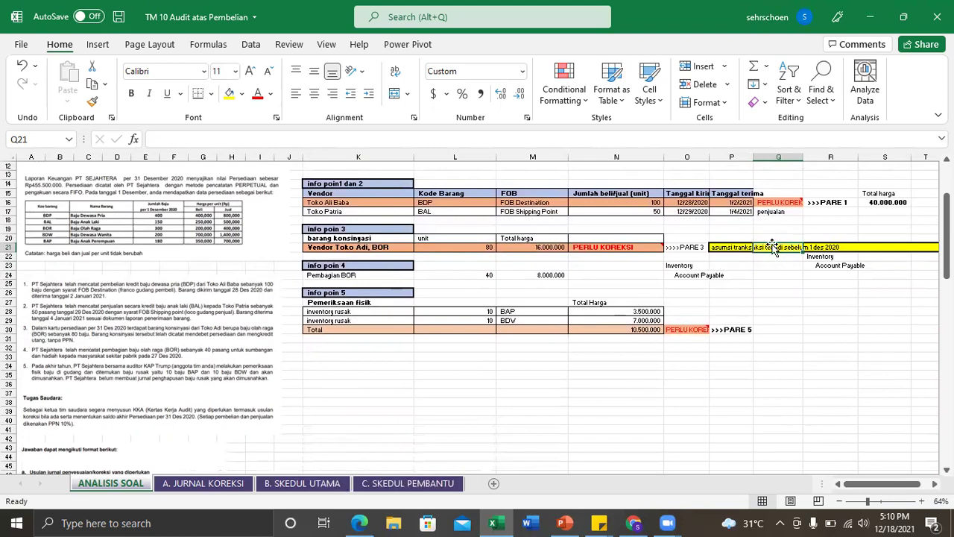
# - On C. SKEDUL PEMBANTU, try 80 units as BOR's Tambah mutation in C13 and check the totals in row 16
pyautogui.click(414, 484)
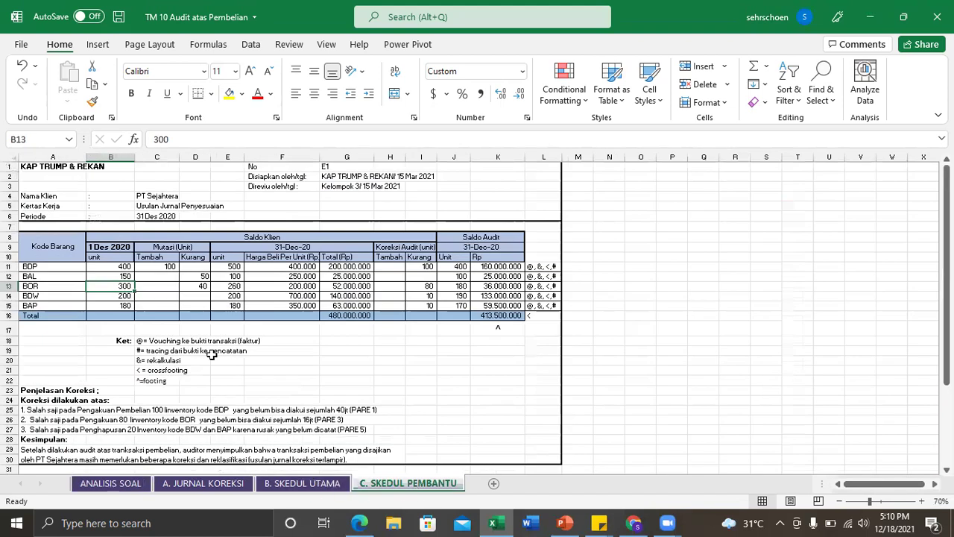
pyautogui.click(153, 286)
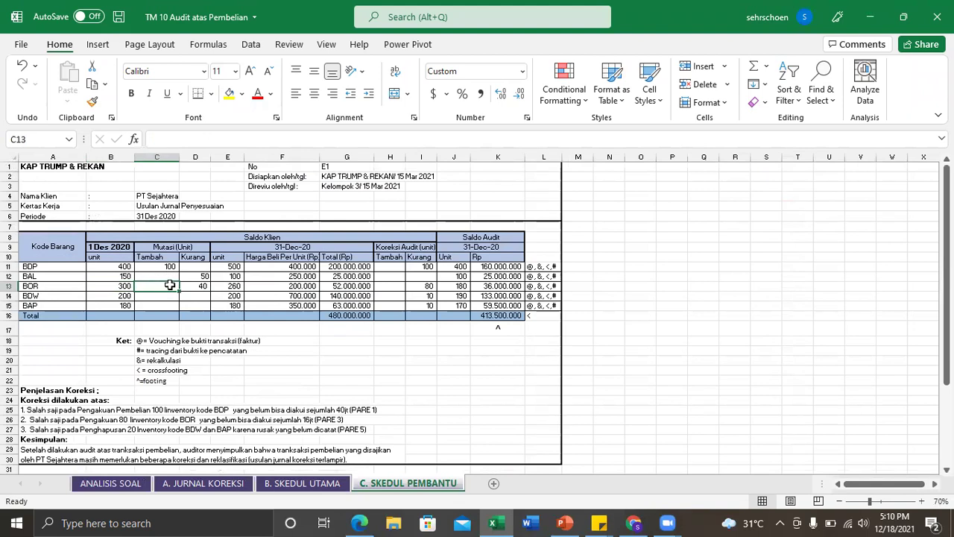
pyautogui.write('80')
pyautogui.press('Return')
pyautogui.click(168, 287)
pyautogui.moveTo(354, 314); pyautogui.dragTo(474, 317)
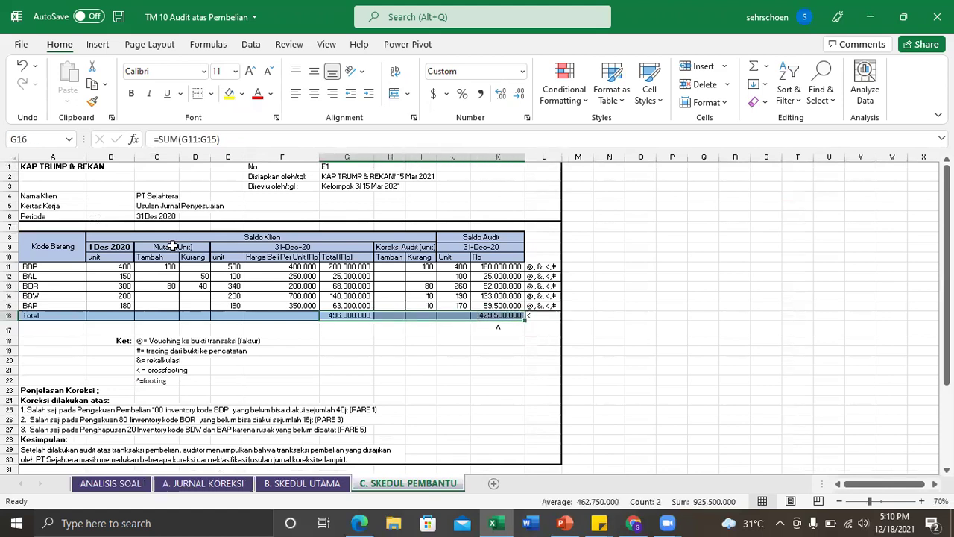
# - Clear the trial Tambah quantity for BOR from C13
pyautogui.click(153, 286)
pyautogui.press('BackSpace')
pyautogui.press('Return')
pyautogui.click(160, 284)
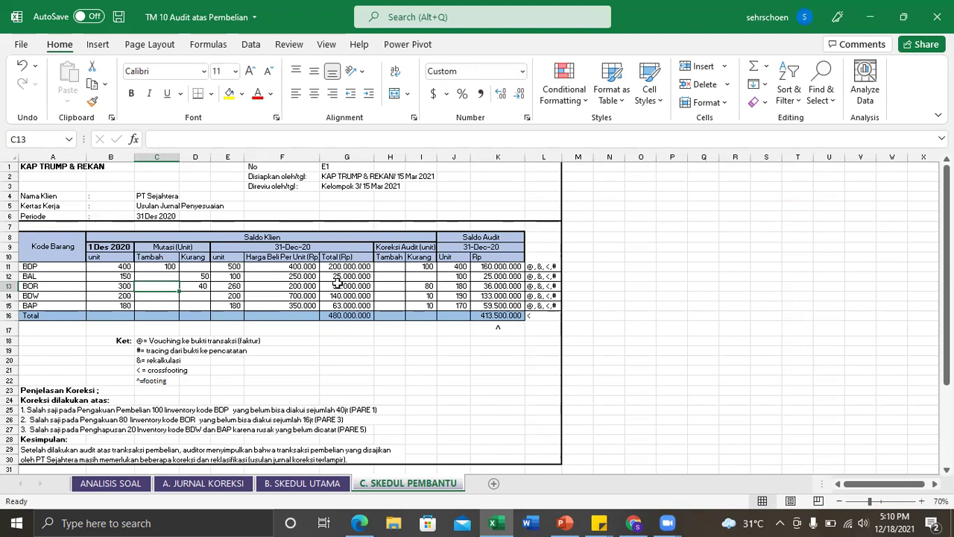
# - Check BOR's Kurang mutation in D13 against the Pembagian BOR entry on ANALISIS SOAL
pyautogui.click(70, 287)
pyautogui.click(199, 286)
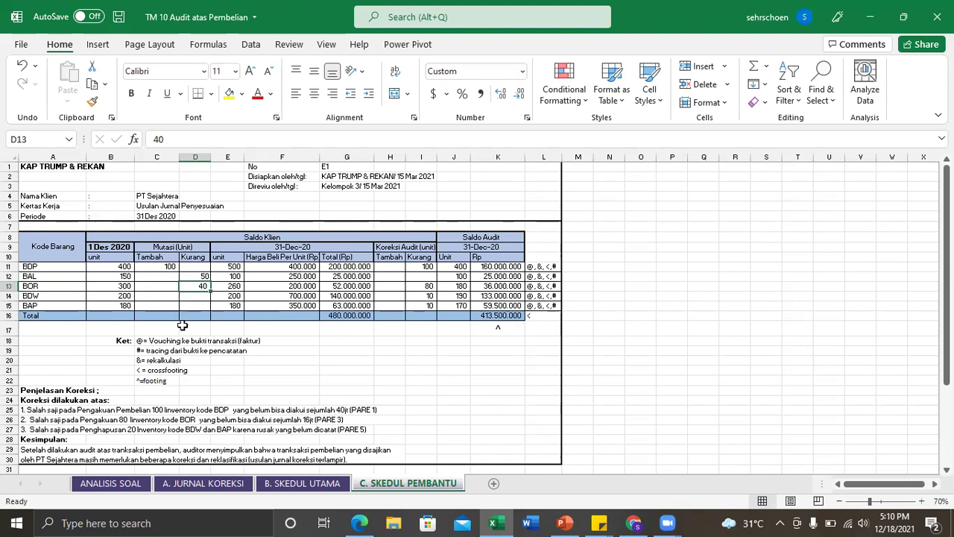
pyautogui.click(128, 488)
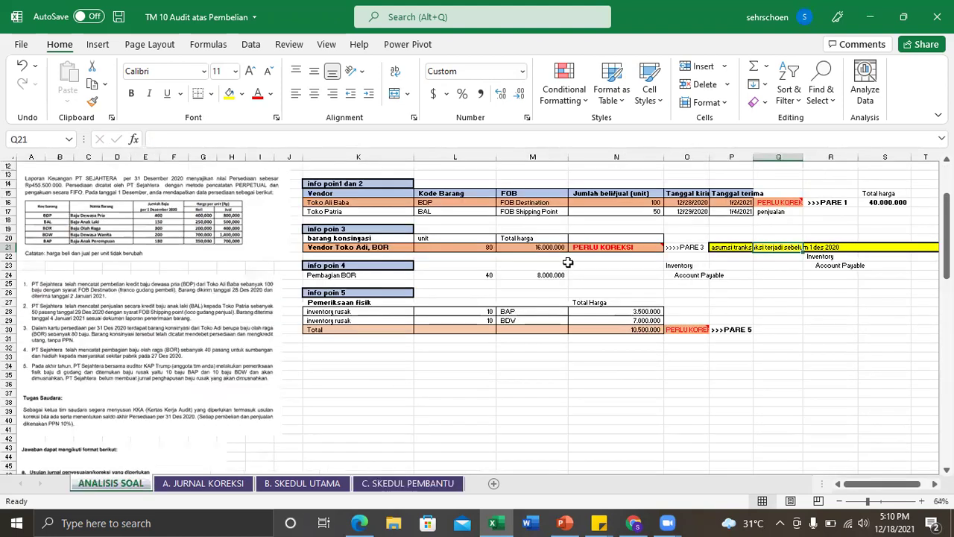
# - Examine the Pembagian BOR quantity in L24 and its total price formula in M24 alongside case point 4
pyautogui.click(471, 273)
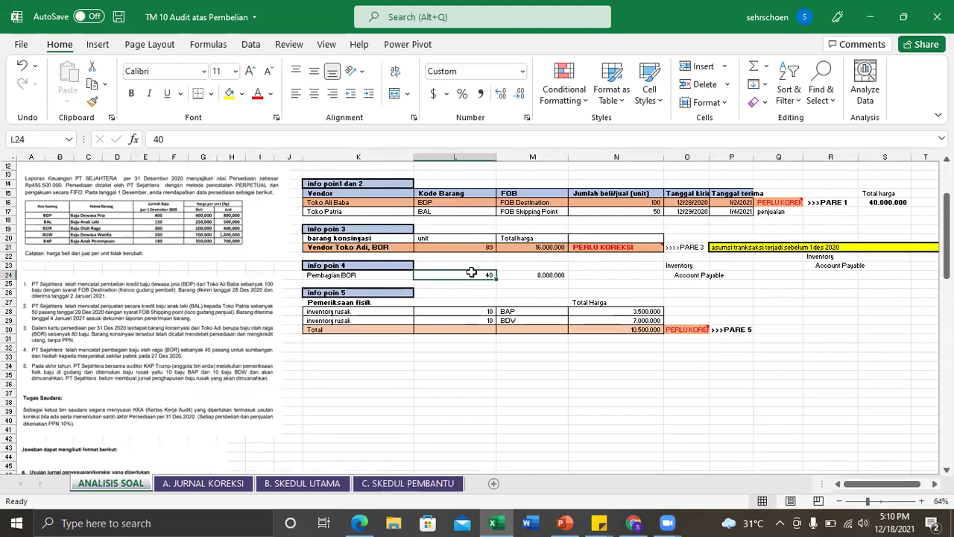
pyautogui.click(359, 275)
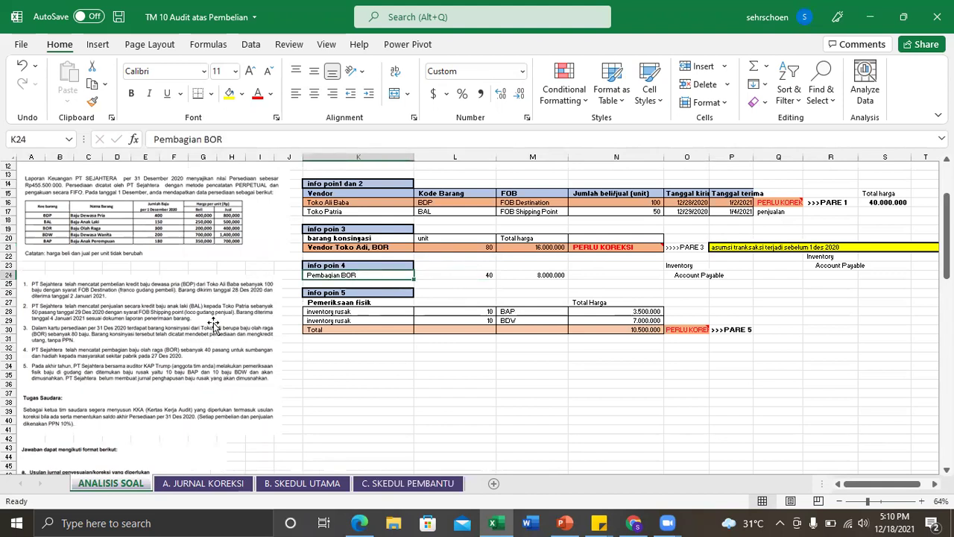
pyautogui.click(458, 273)
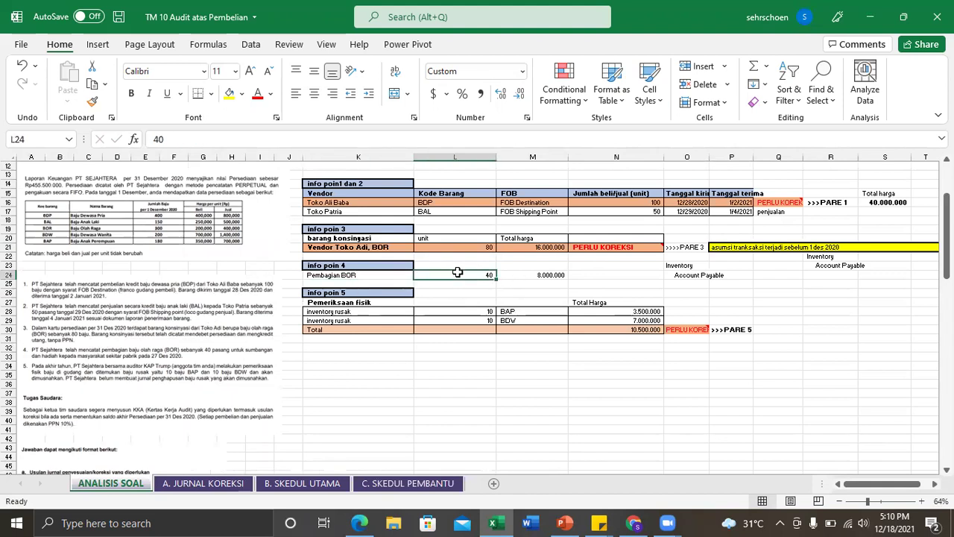
pyautogui.click(545, 275)
pyautogui.doubleClick(545, 275)
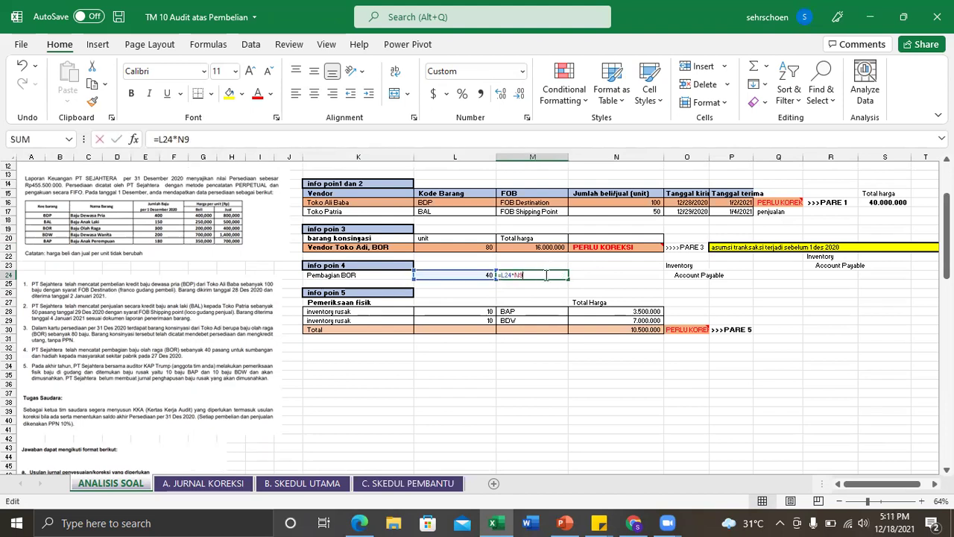
pyautogui.press('Return')
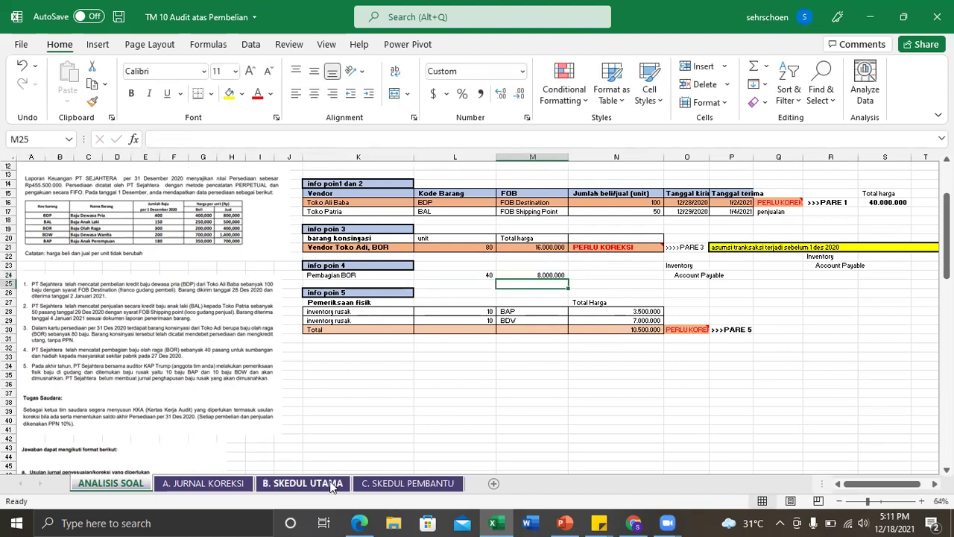
# - On C. SKEDUL PEMBANTU, compare BOR's opening and mutation units in row 13 with the Koreksi Audit columns
pyautogui.click(379, 483)
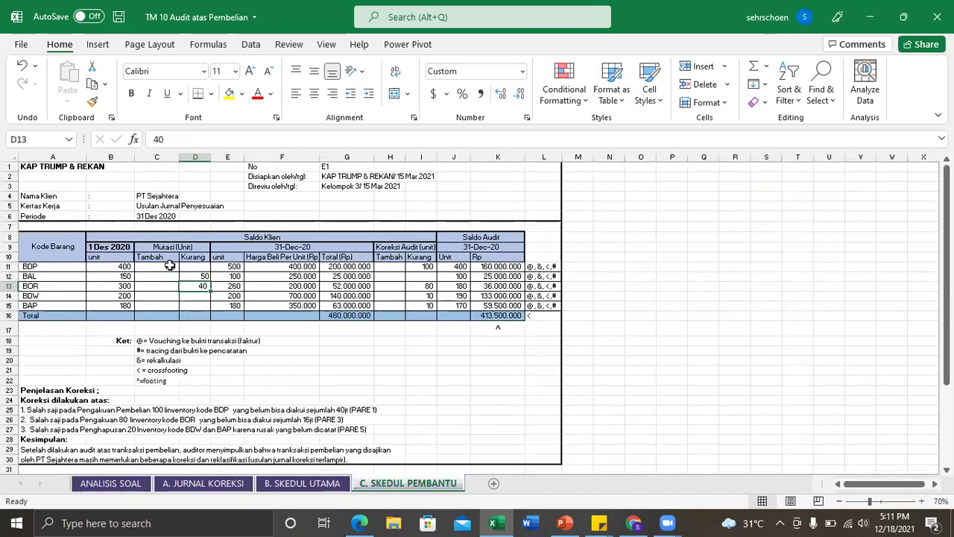
pyautogui.click(227, 286)
pyautogui.moveTo(406, 246); pyautogui.dragTo(431, 305)
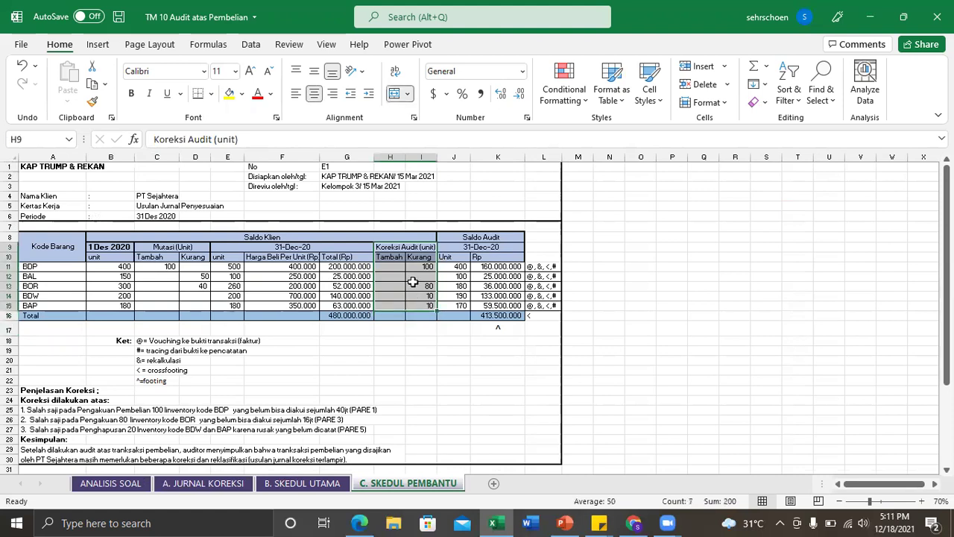
pyautogui.click(205, 285)
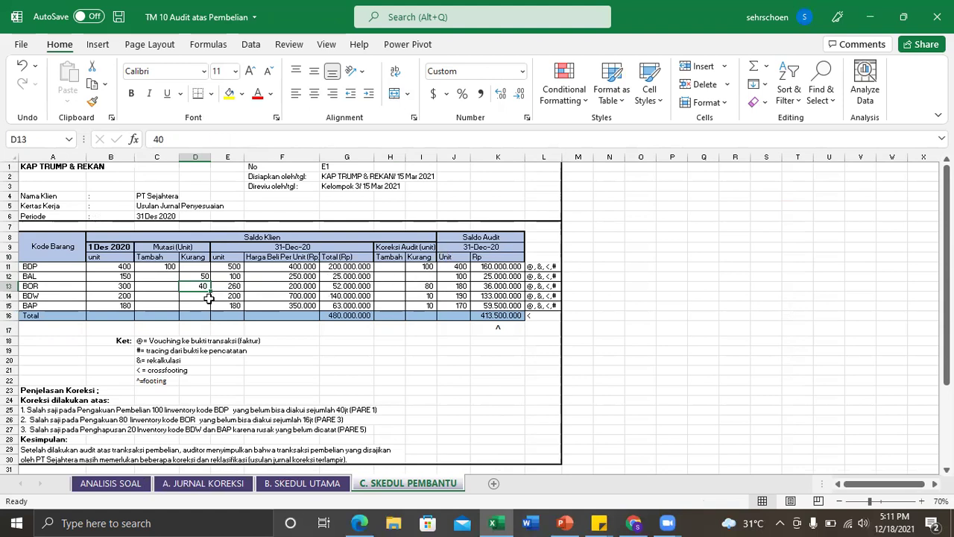
pyautogui.click(424, 285)
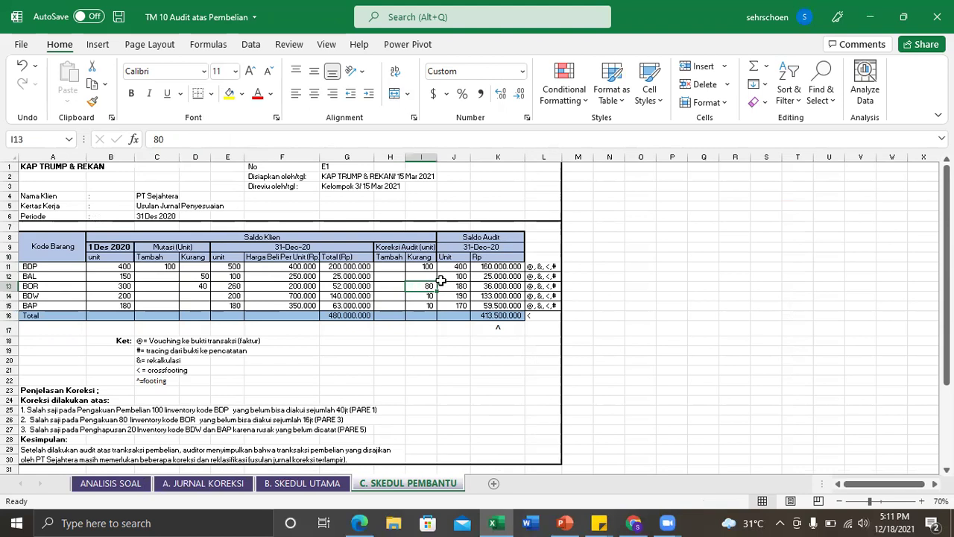
pyautogui.click(120, 287)
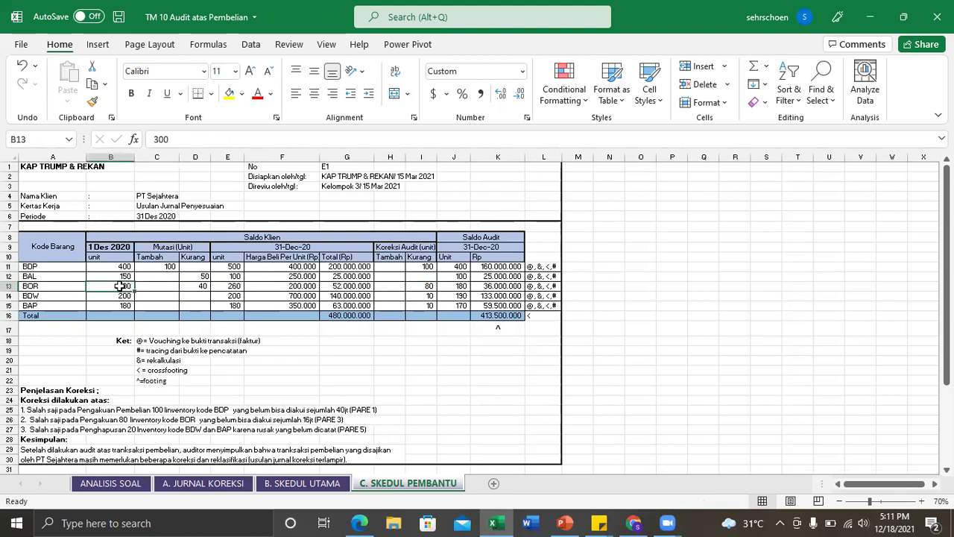
# - Inspect BOR's Kurang audit correction in I13 and the audited unit formula in J13
pyautogui.click(420, 288)
pyautogui.doubleClick(421, 285)
pyautogui.press('Return')
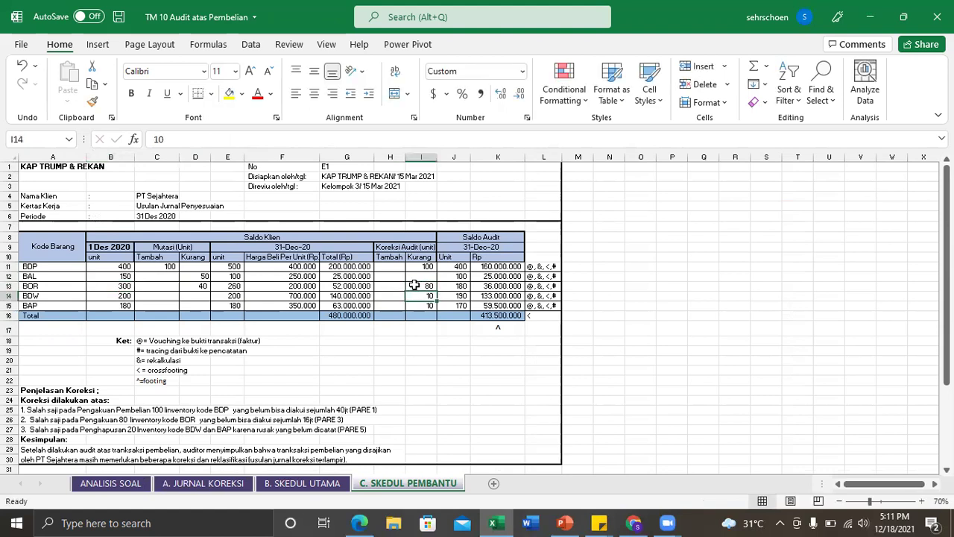
pyautogui.click(421, 285)
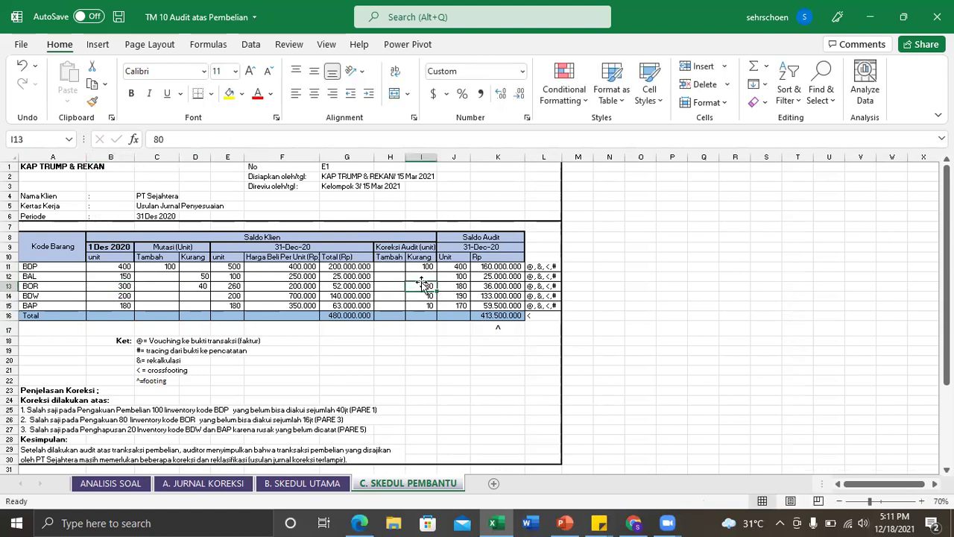
pyautogui.doubleClick(462, 284)
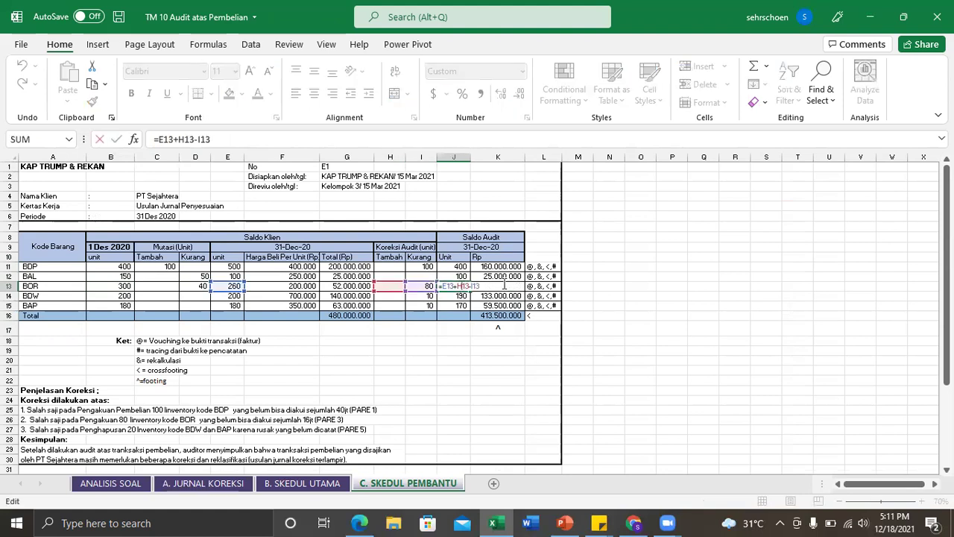
pyautogui.press('Escape')
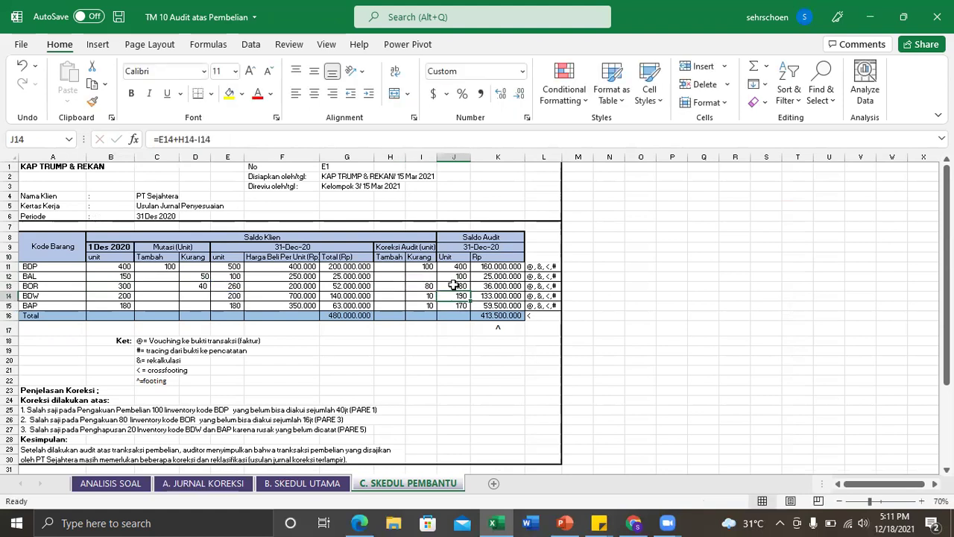
# - Trace BOR's client units in E13 and its audit correction through to the audited rupiah formula in K13
pyautogui.click(232, 285)
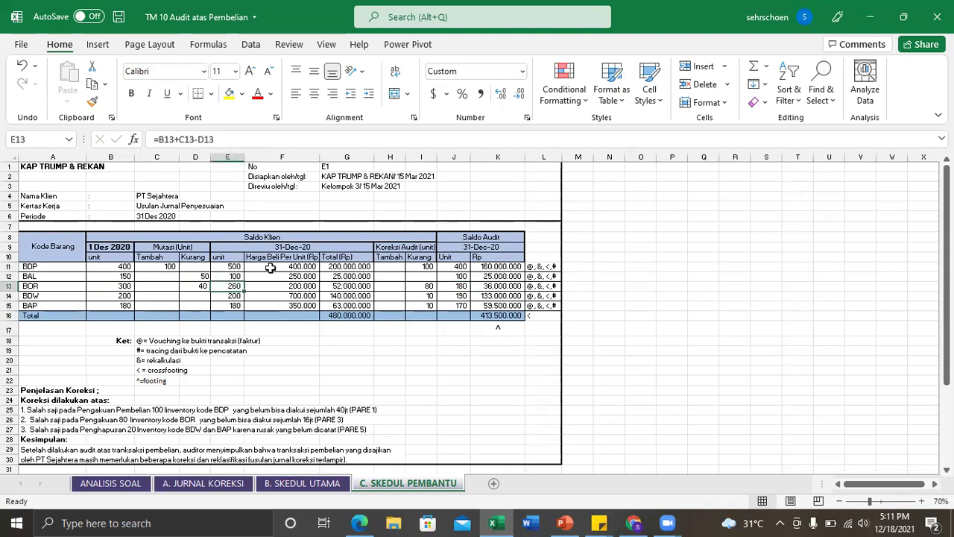
pyautogui.click(423, 286)
pyautogui.click(498, 286)
pyautogui.press('Up')
pyautogui.press('Up')
pyautogui.press('Up')
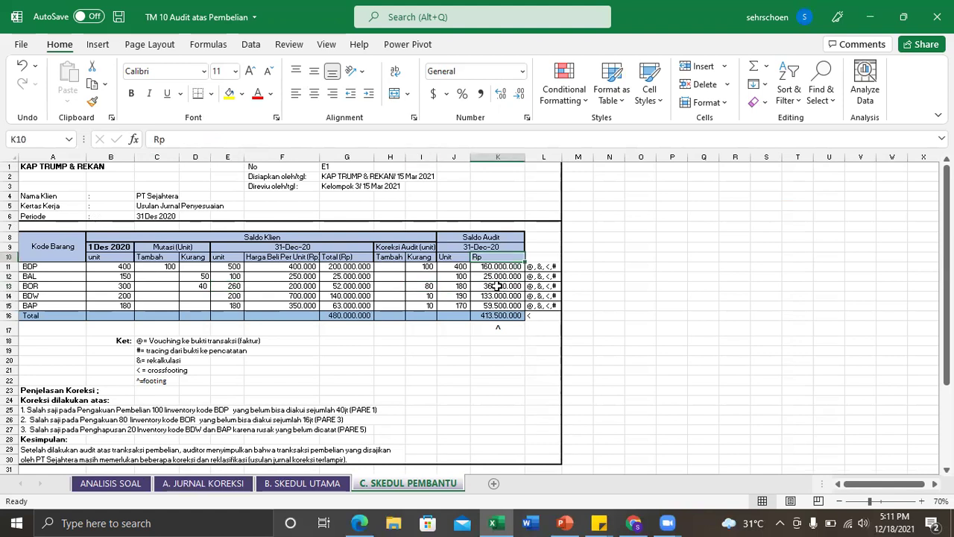
pyautogui.doubleClick(498, 285)
pyautogui.press('Return')
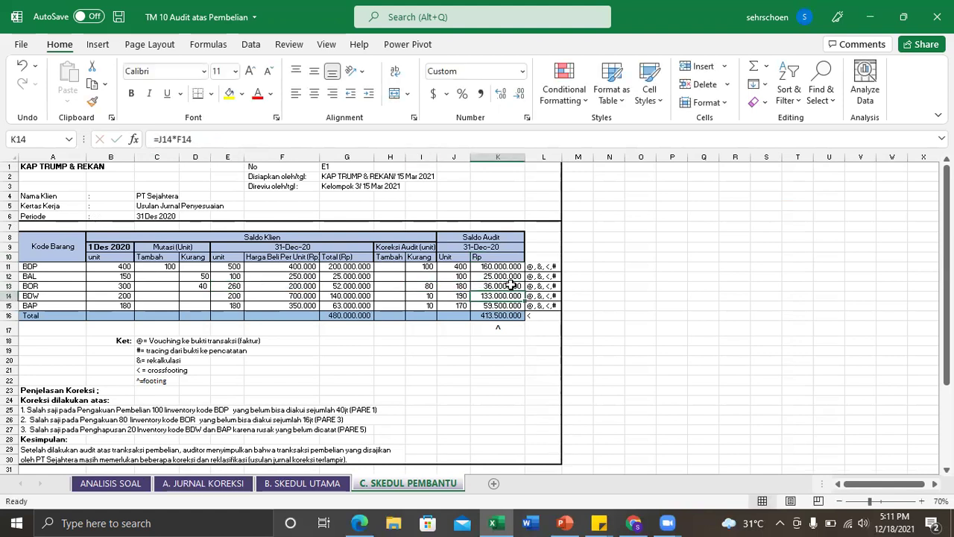
# - Review BDW's row 14, covering its opening units, mutations, Kurang audit correction and audited balance
pyautogui.click(65, 295)
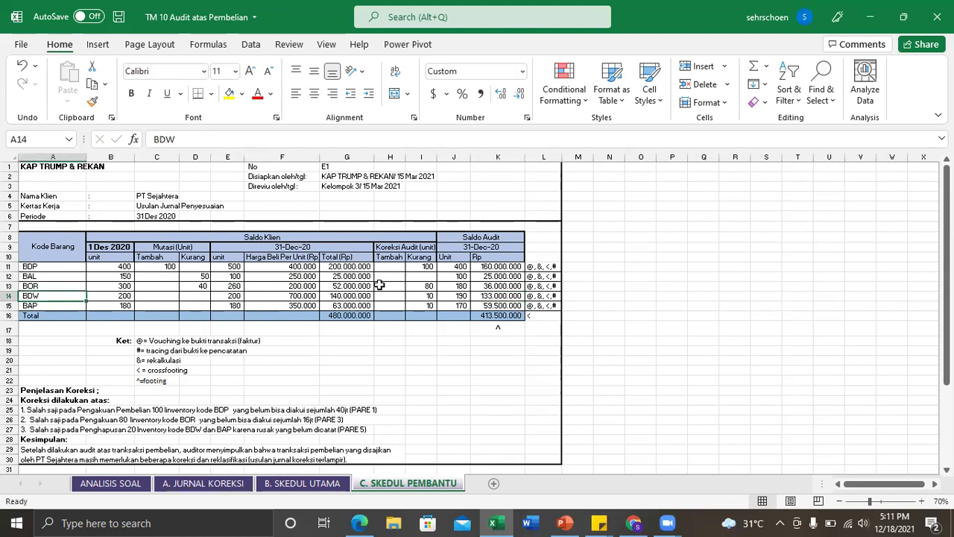
pyautogui.moveTo(127, 296); pyautogui.dragTo(232, 296)
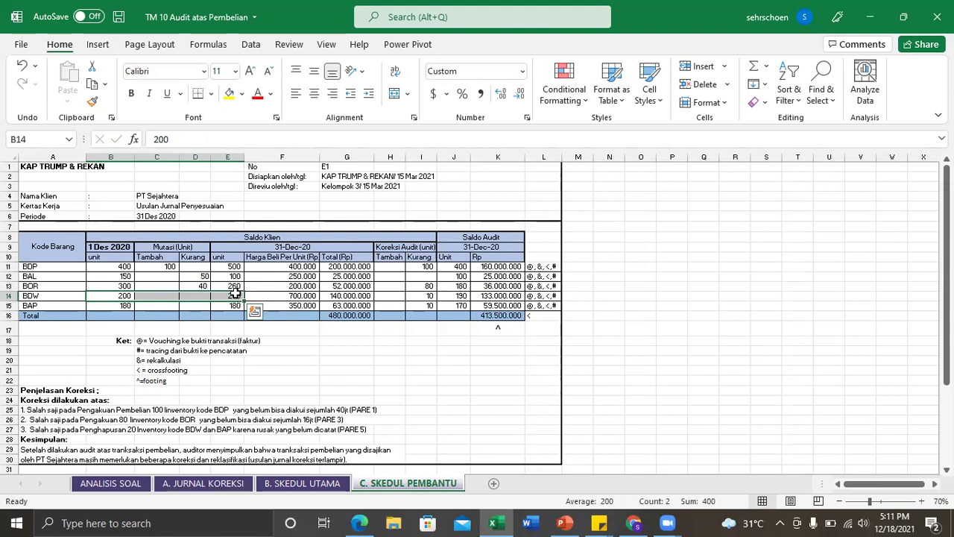
pyautogui.click(389, 296)
pyautogui.click(48, 298)
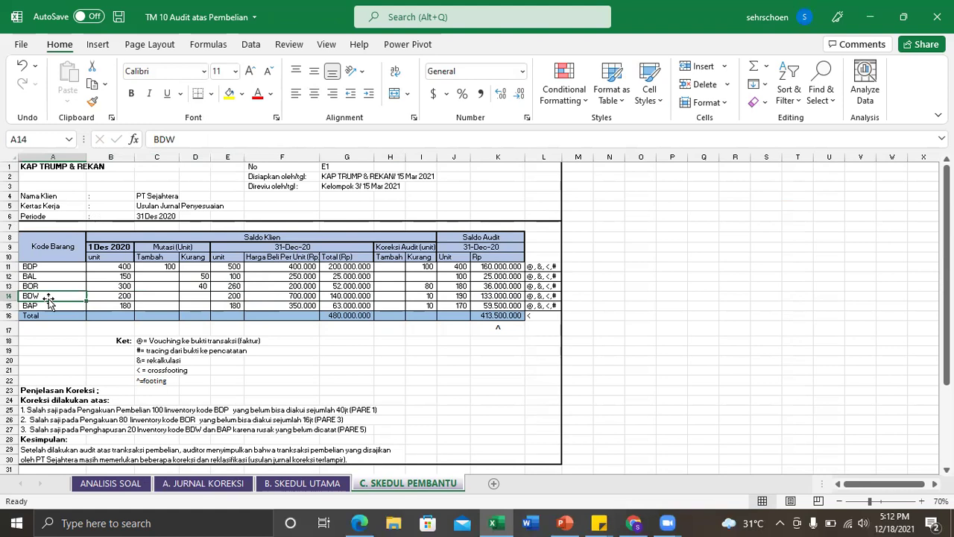
pyautogui.click(413, 295)
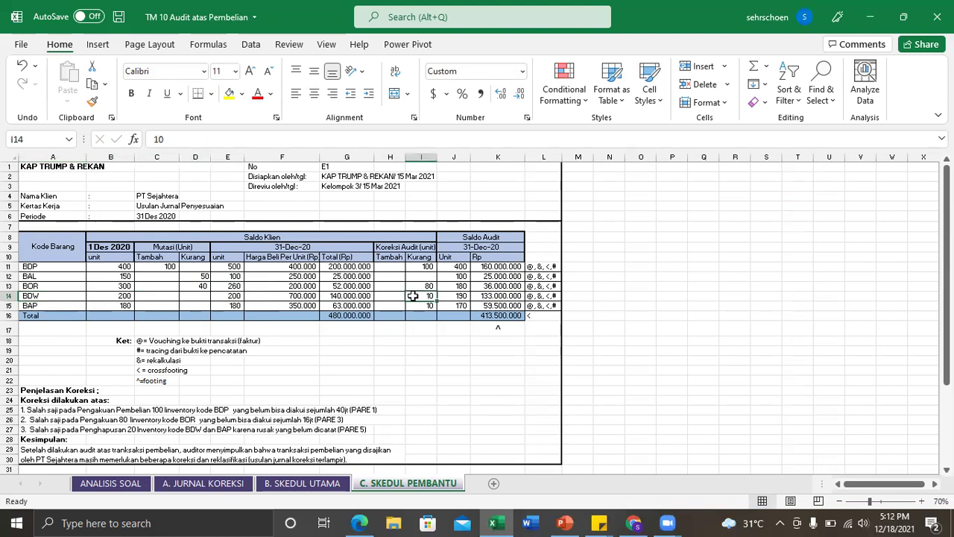
pyautogui.click(457, 296)
pyautogui.click(417, 296)
pyautogui.click(507, 294)
pyautogui.press('Down')
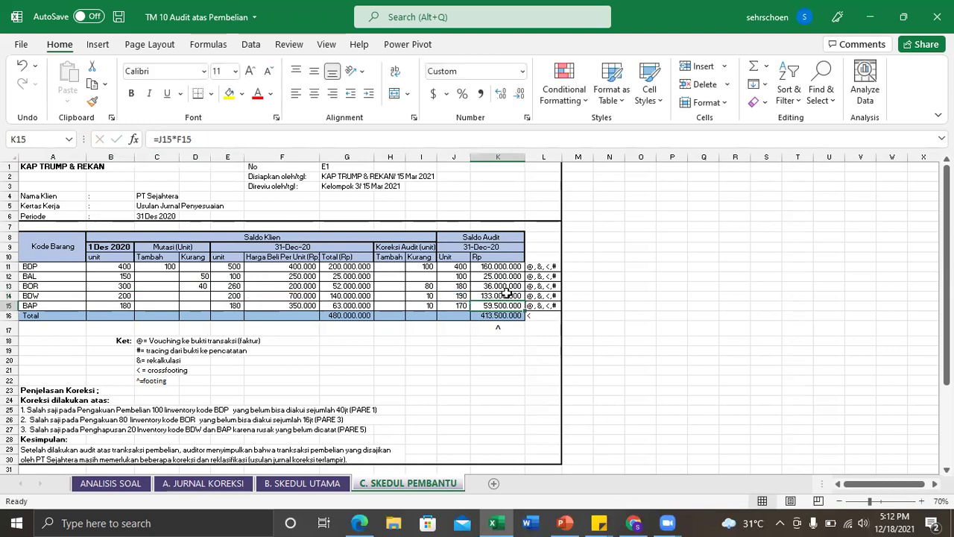
pyautogui.click(429, 296)
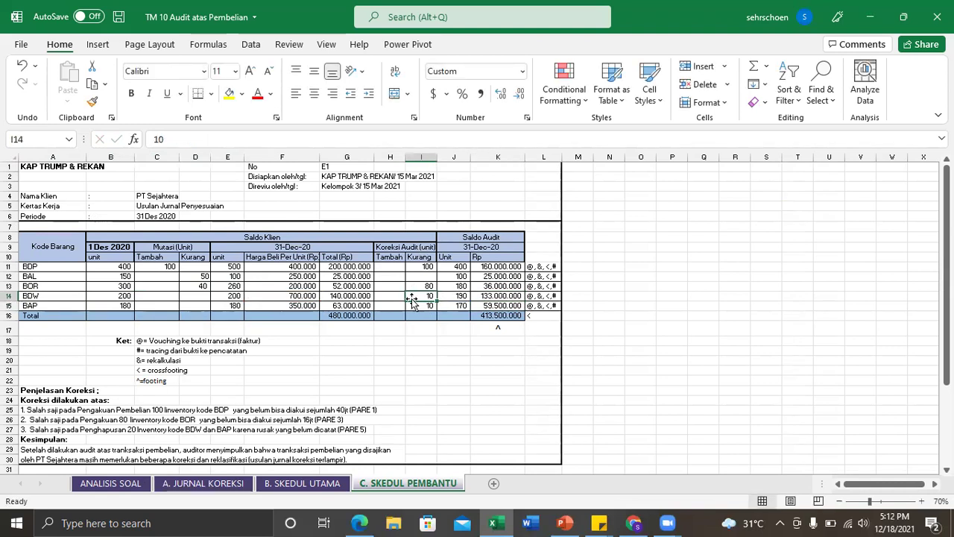
# - Read the Penjelasan Koreksi notes for BDP and BOR and match the BOR note to the correction in I13
pyautogui.click(44, 305)
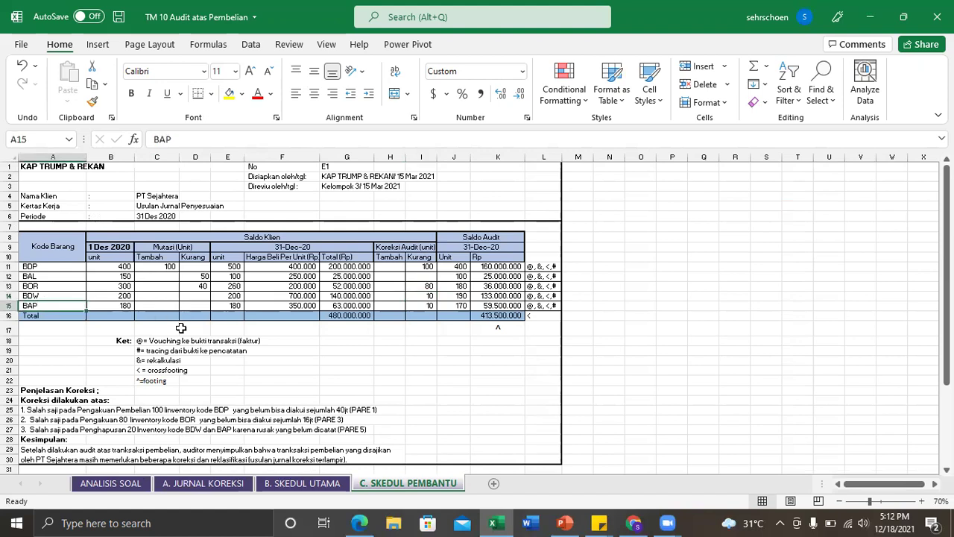
pyautogui.moveTo(53, 410); pyautogui.dragTo(53, 439)
pyautogui.click(35, 392)
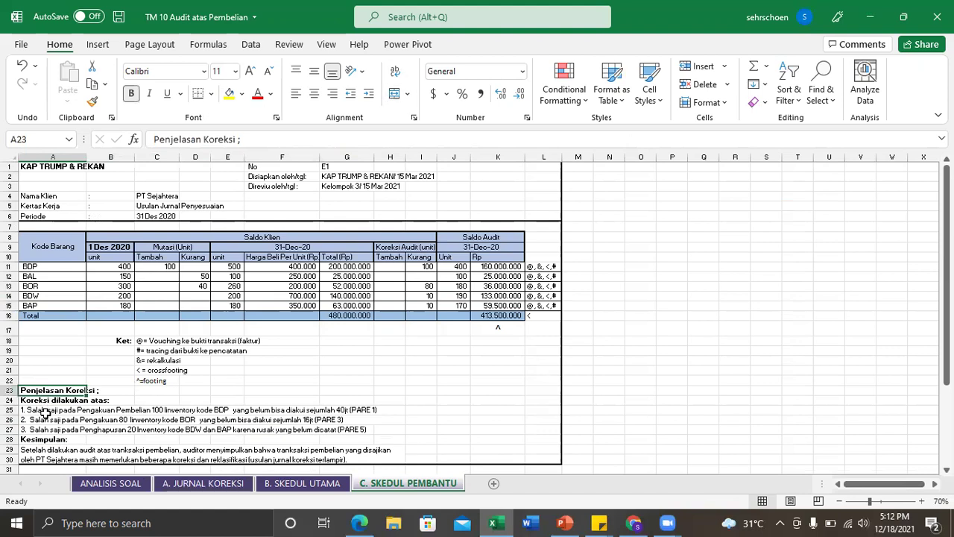
pyautogui.click(46, 410)
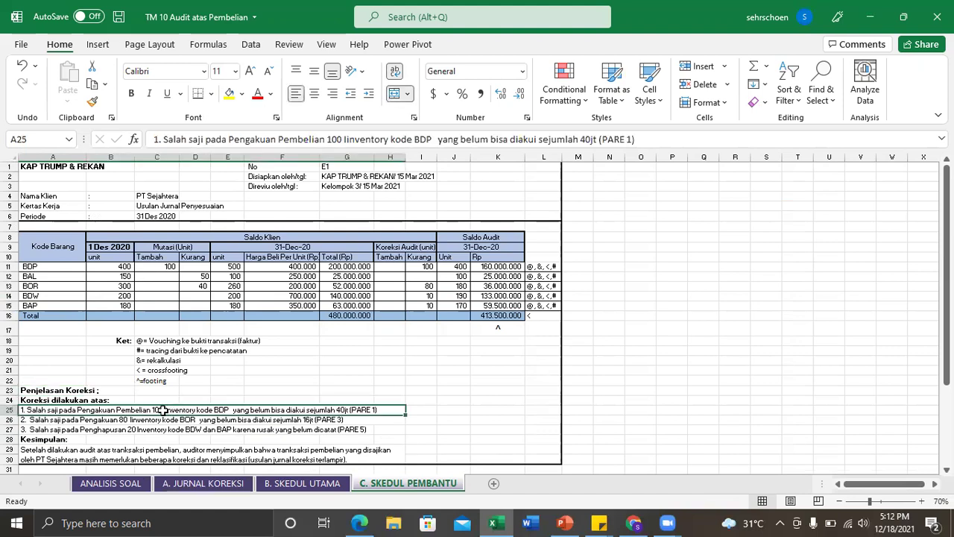
pyautogui.click(50, 420)
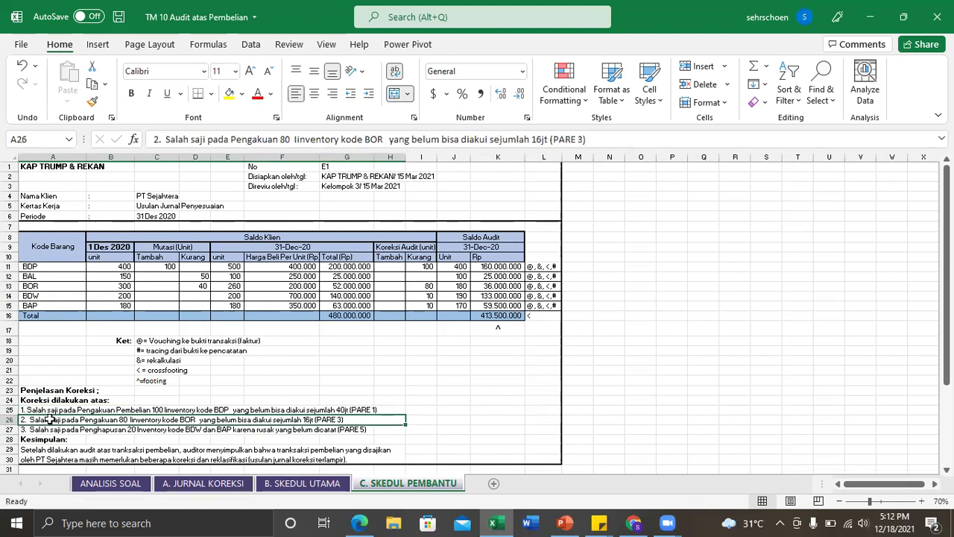
pyautogui.click(422, 286)
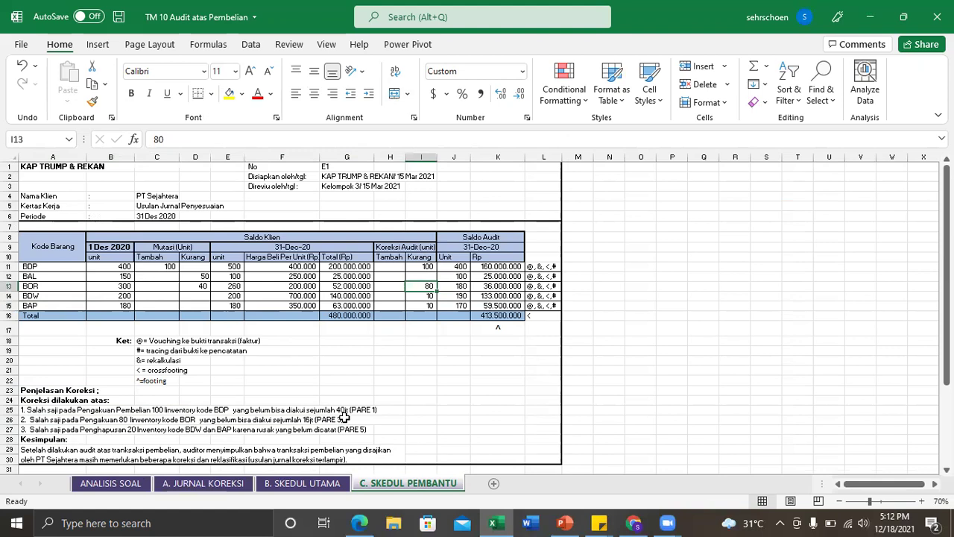
# - In the BOR correction note in A26, replace "belum bisa" with "tidak boleh"
pyautogui.click(87, 419)
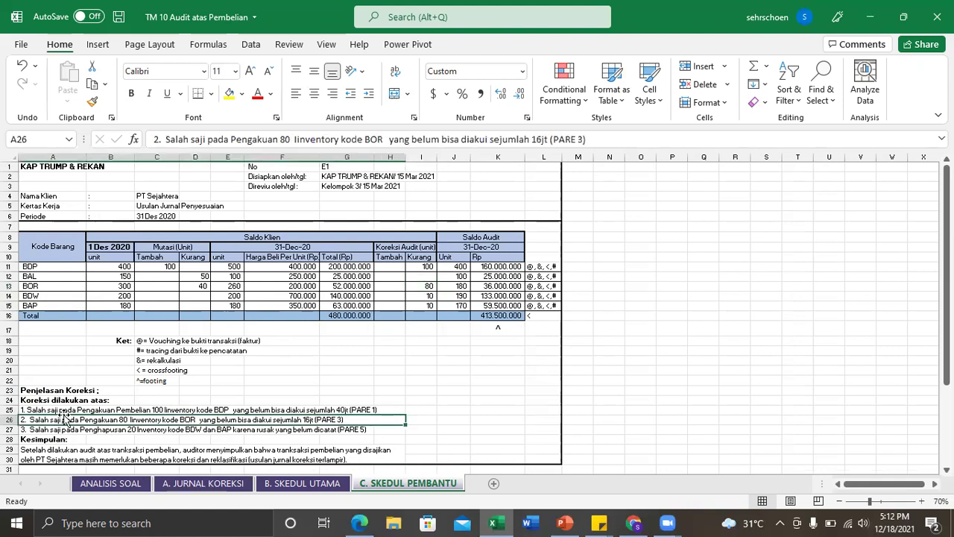
pyautogui.doubleClick(73, 419)
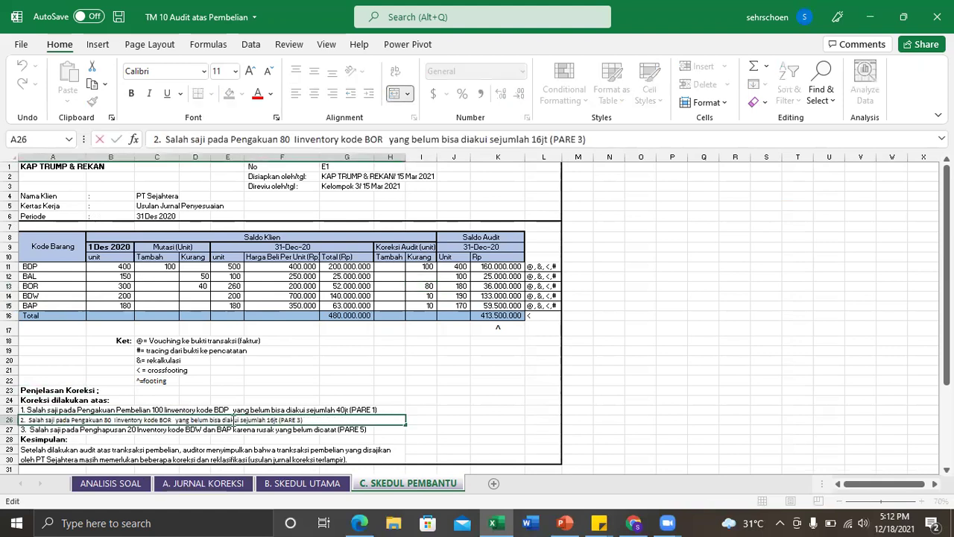
pyautogui.moveTo(224, 420); pyautogui.dragTo(192, 422)
pyautogui.press('BackSpace')
pyautogui.write('tidak boleh')
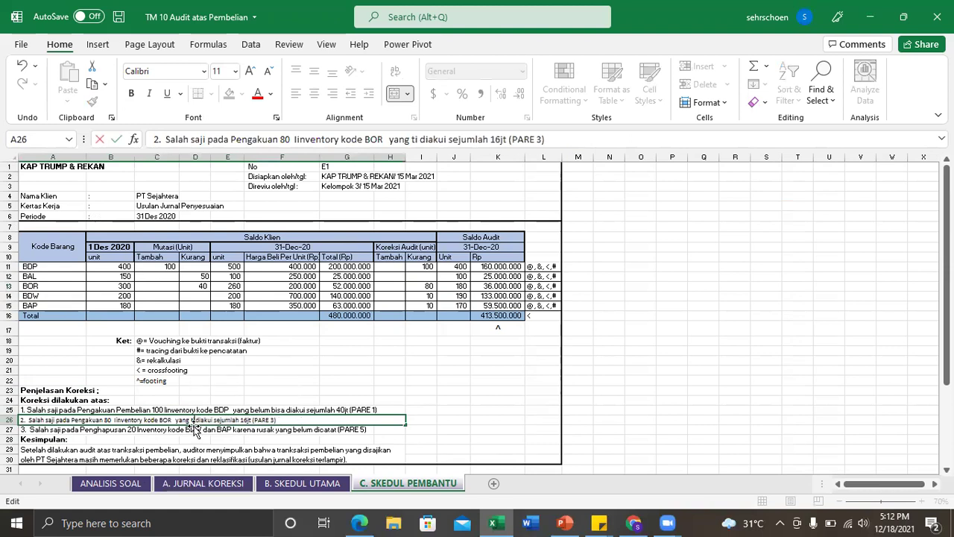
pyautogui.press('Return')
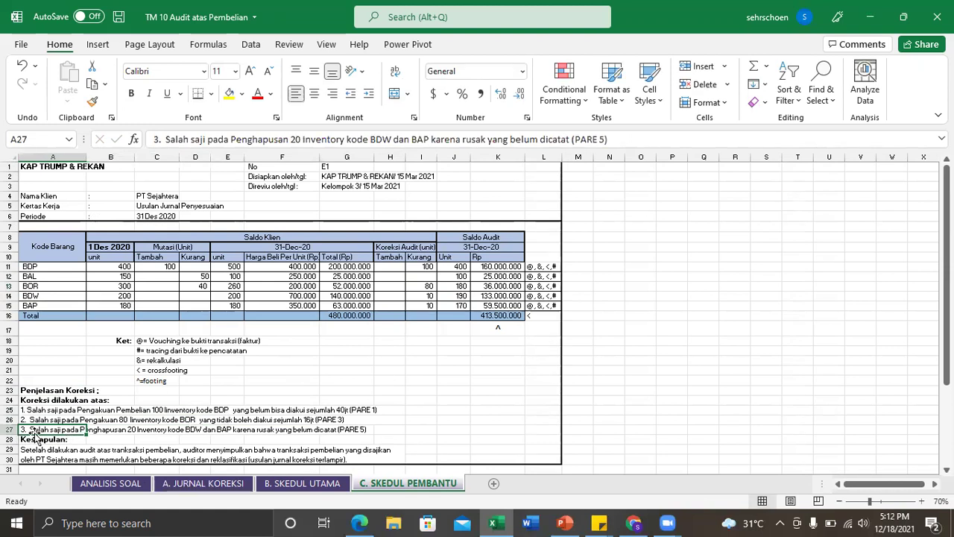
# - Read the third correction note and the Kesimpulan, and bring up the B. SKEDUL UTAMA sheet
pyautogui.click(152, 428)
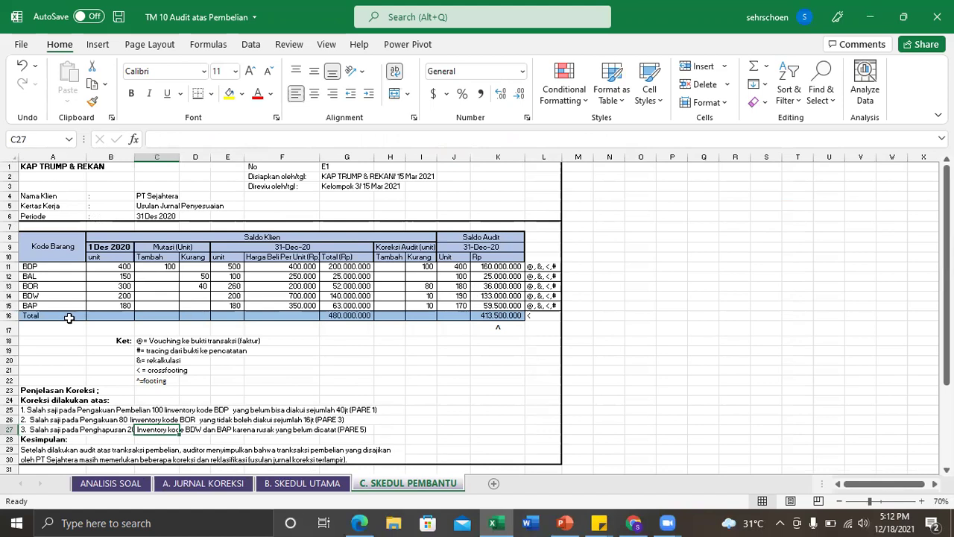
pyautogui.click(54, 451)
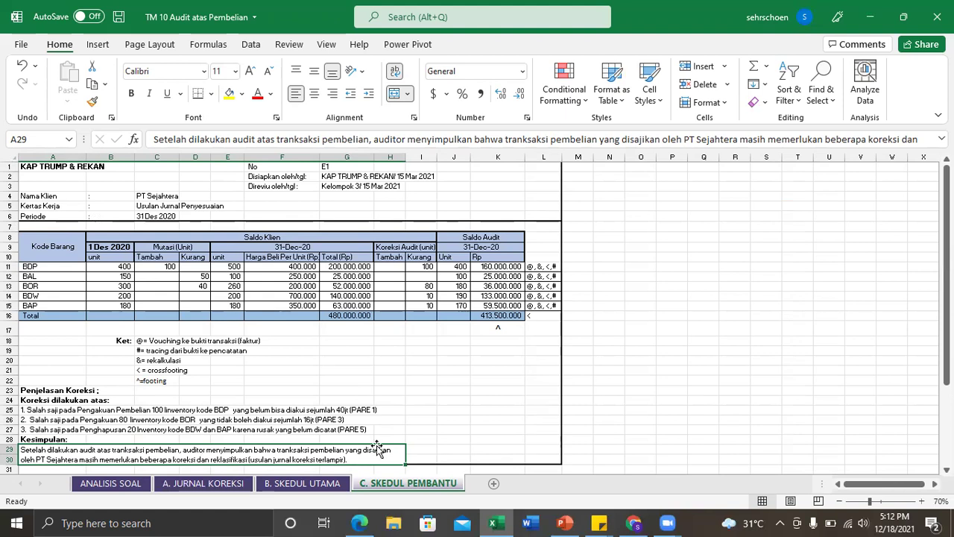
pyautogui.click(295, 486)
pyautogui.click(947, 265)
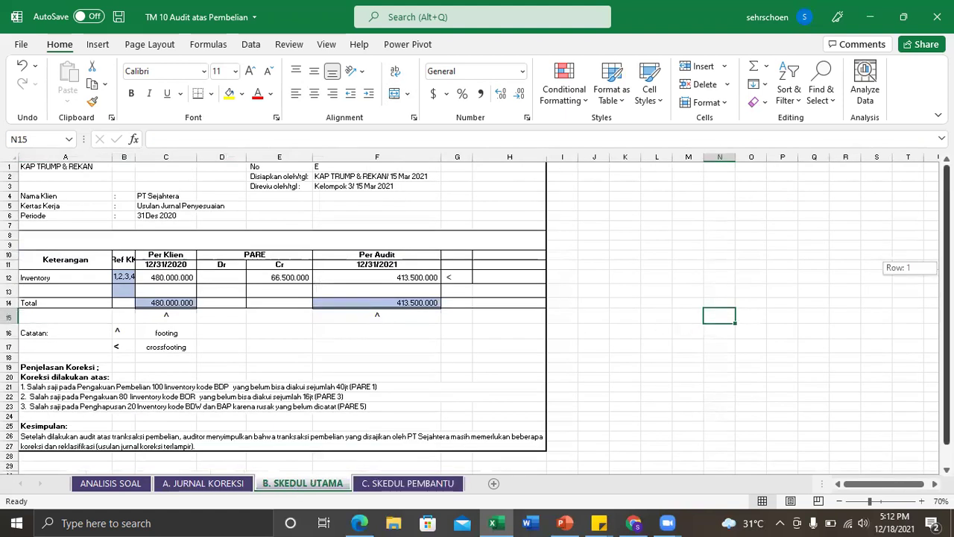
# - Widen column B of the main schedule so the Ref KK heading and its references fit
pyautogui.click(50, 276)
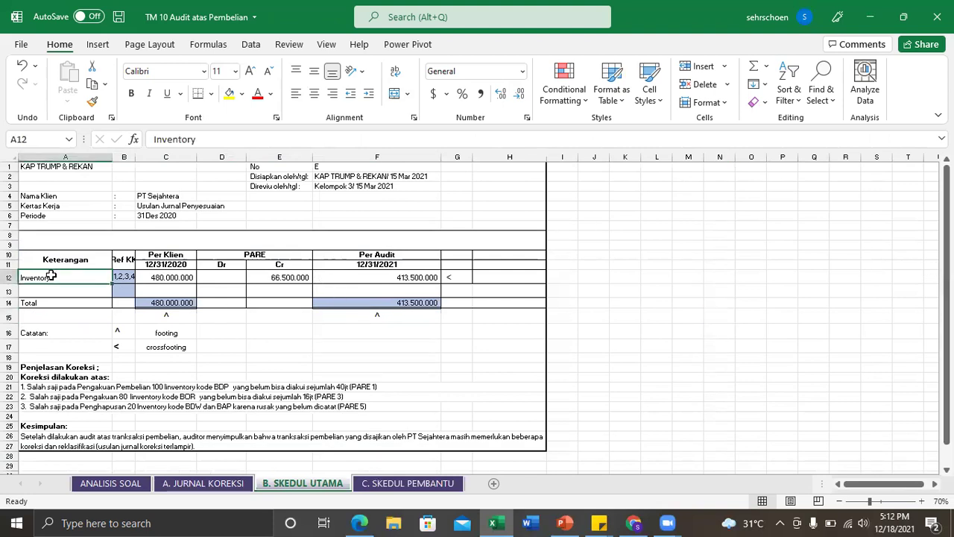
pyautogui.moveTo(135, 157); pyautogui.dragTo(150, 156)
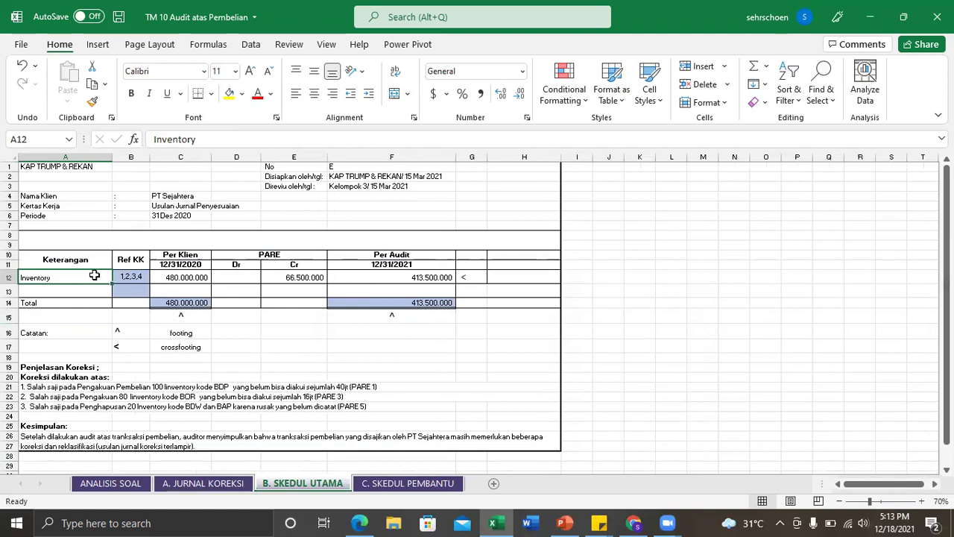
# - Trace the Inventory Per Klien amount in C12 to total G16 and the client balance table on C. SKEDUL PEMBANTU
pyautogui.click(195, 276)
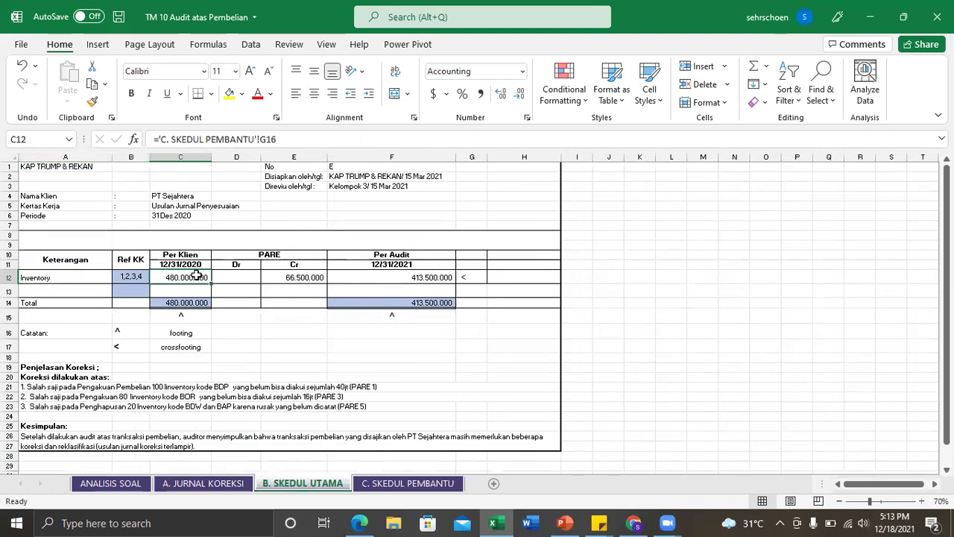
pyautogui.click(403, 484)
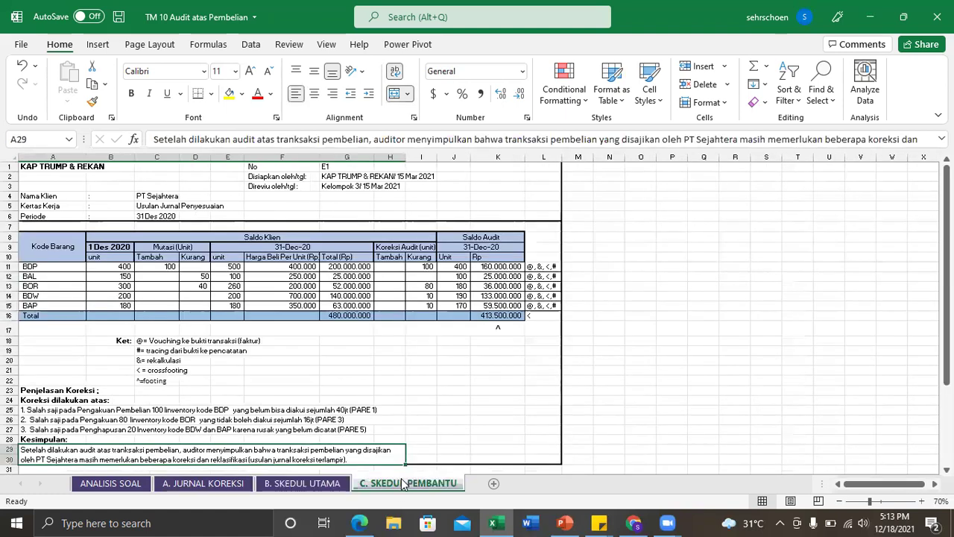
pyautogui.click(347, 315)
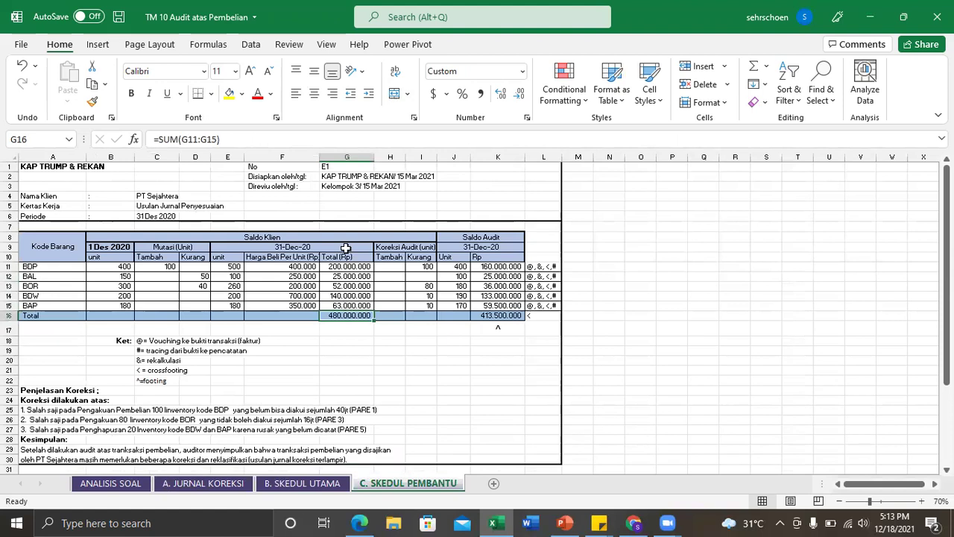
pyautogui.moveTo(52, 240); pyautogui.dragTo(419, 315)
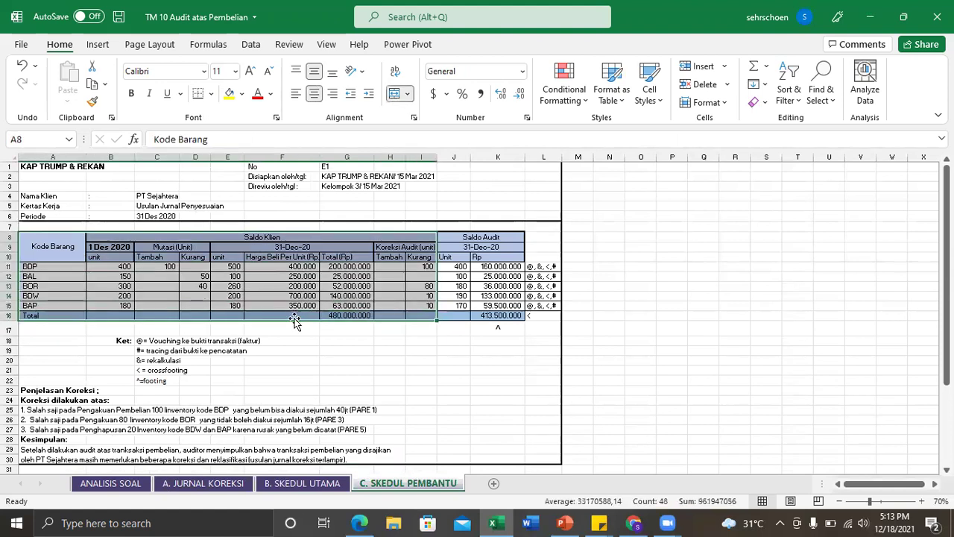
# - Compare the balance-sheet inventory figure in L3 of ANALISIS SOAL with the Per Klien amount on B. SKEDUL UTAMA
pyautogui.click(115, 483)
pyautogui.moveTo(947, 231); pyautogui.dragTo(947, 203)
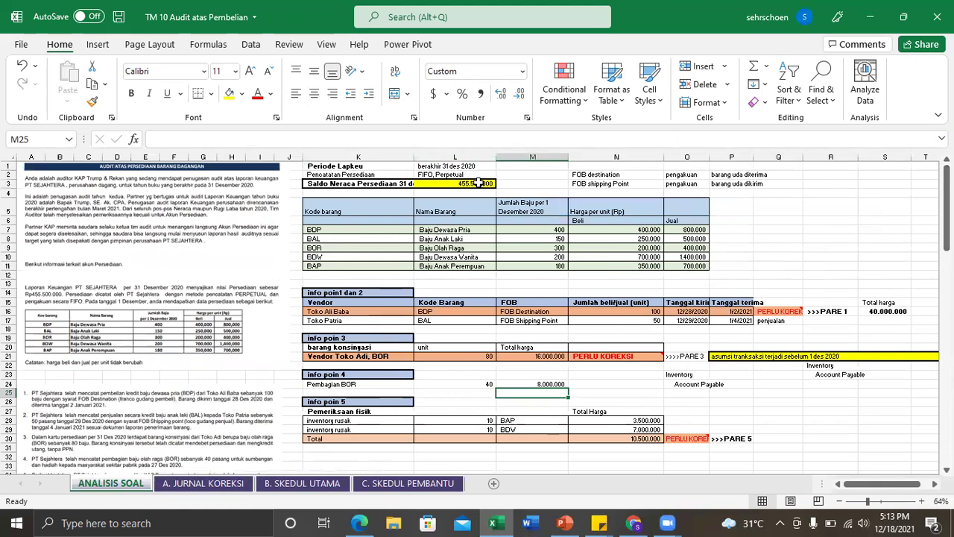
pyautogui.click(477, 183)
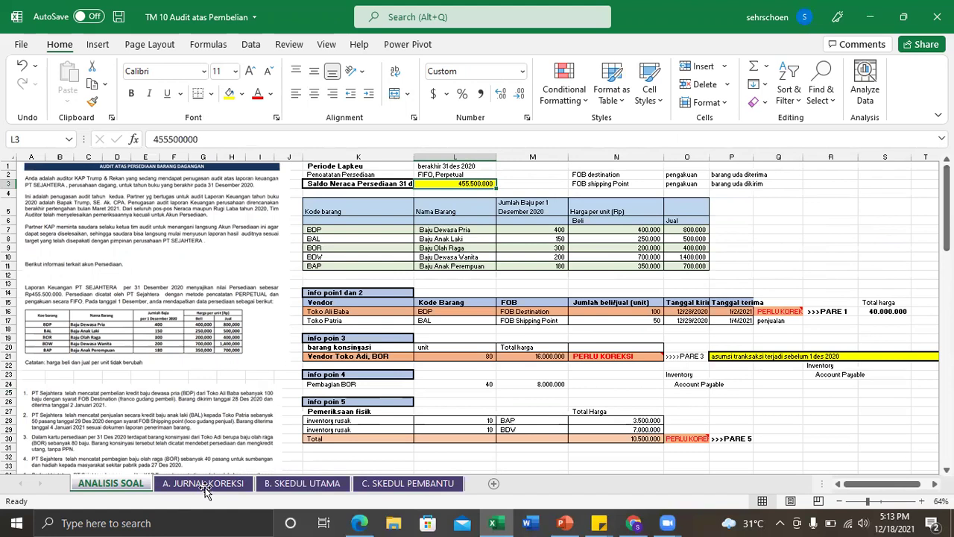
pyautogui.click(291, 483)
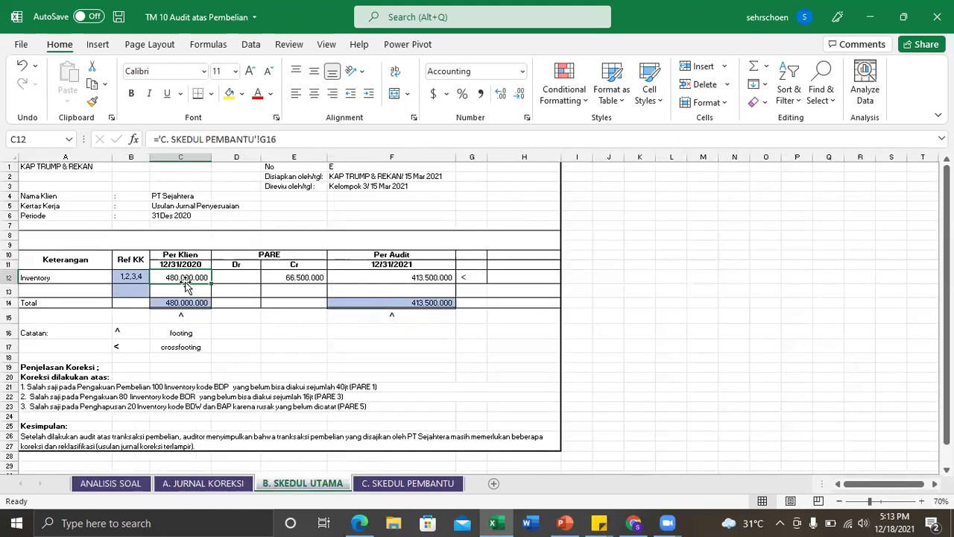
# - Review the opening units, mutations, unit prices and totals behind the client balance total in G16 on C. SKEDUL PEMBANTU
pyautogui.click(406, 484)
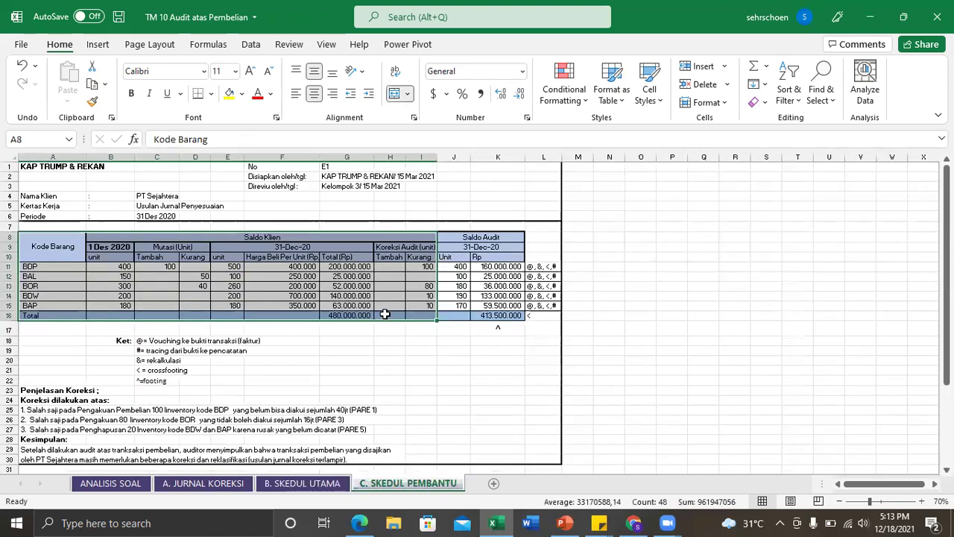
pyautogui.click(316, 267)
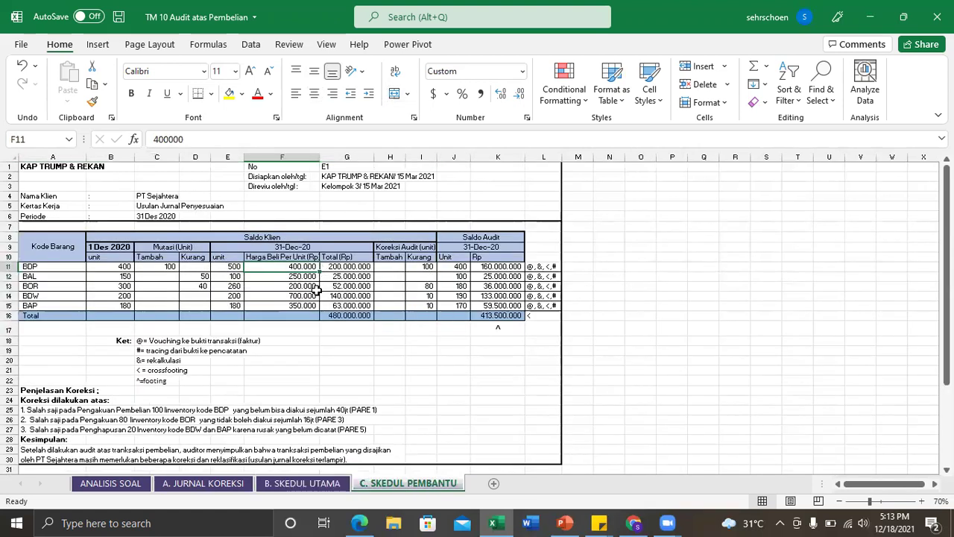
pyautogui.moveTo(110, 268); pyautogui.dragTo(330, 310)
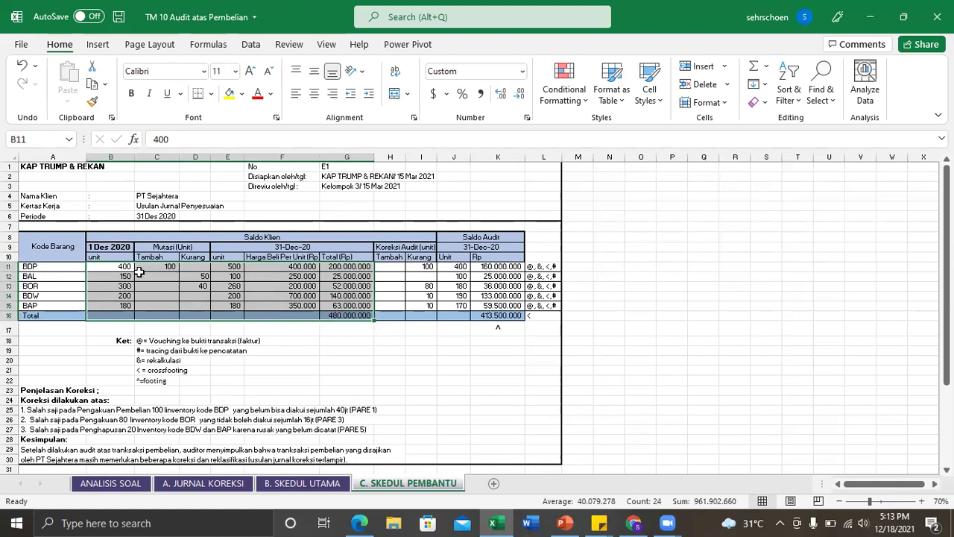
pyautogui.click(343, 316)
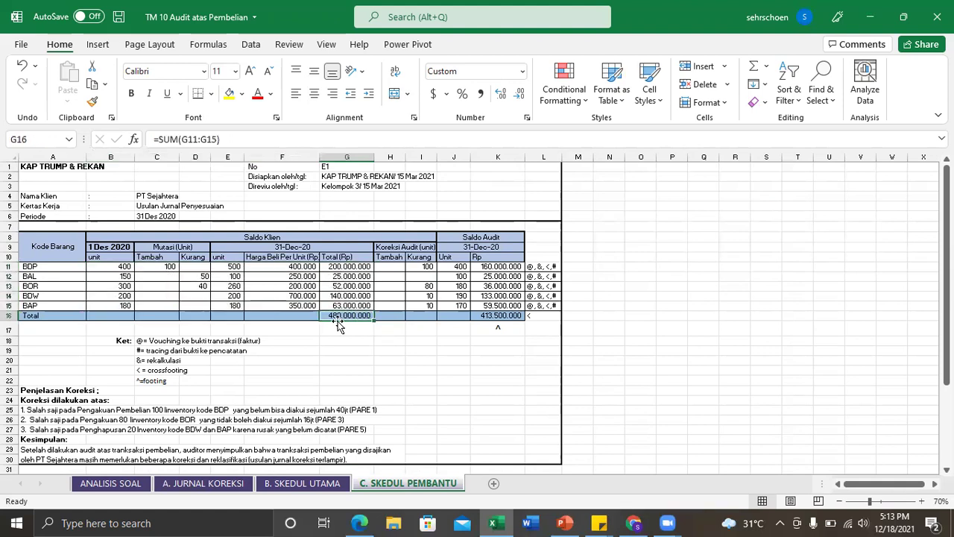
# - Match the supporting schedule's client total to the Per Klien amount and check the Total formula in C14 on B. SKEDUL UTAMA
pyautogui.click(281, 482)
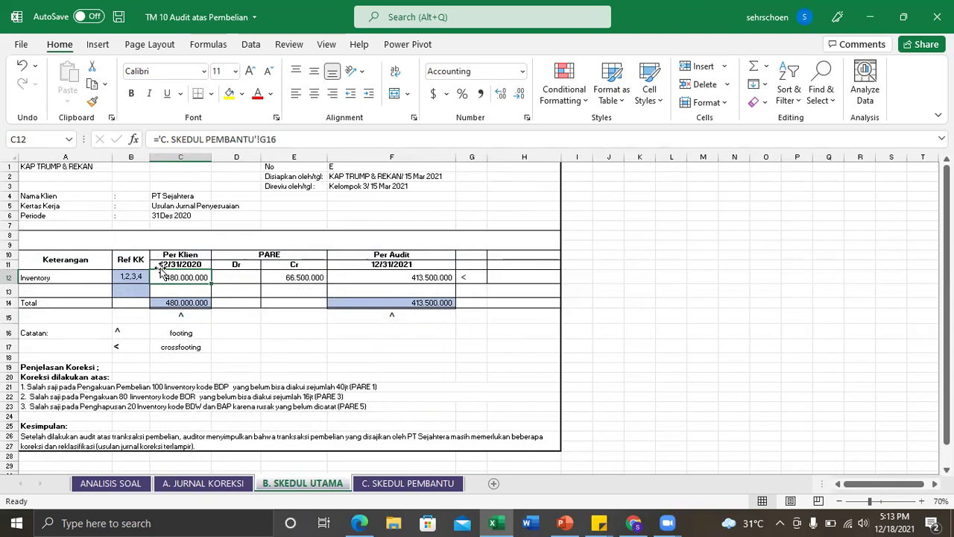
pyautogui.click(430, 483)
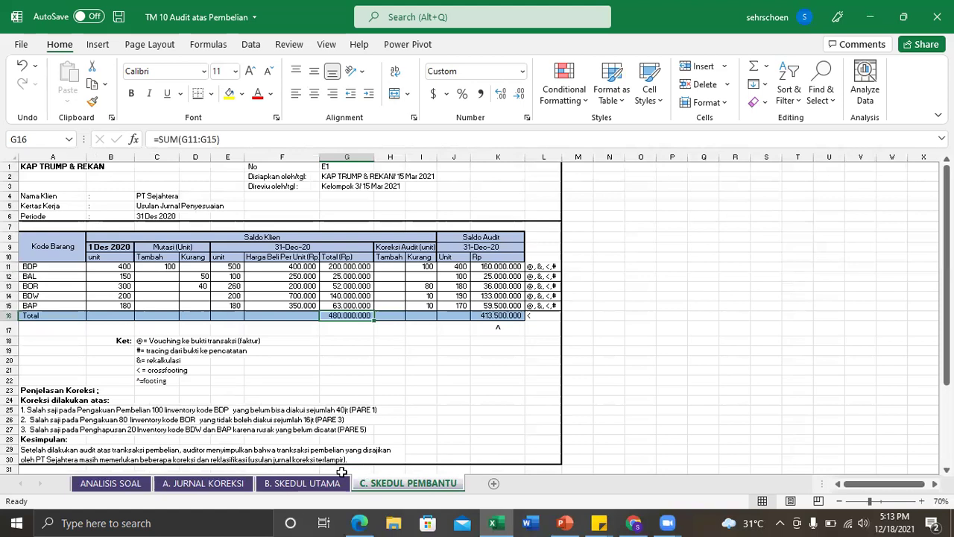
pyautogui.click(313, 483)
pyautogui.click(181, 302)
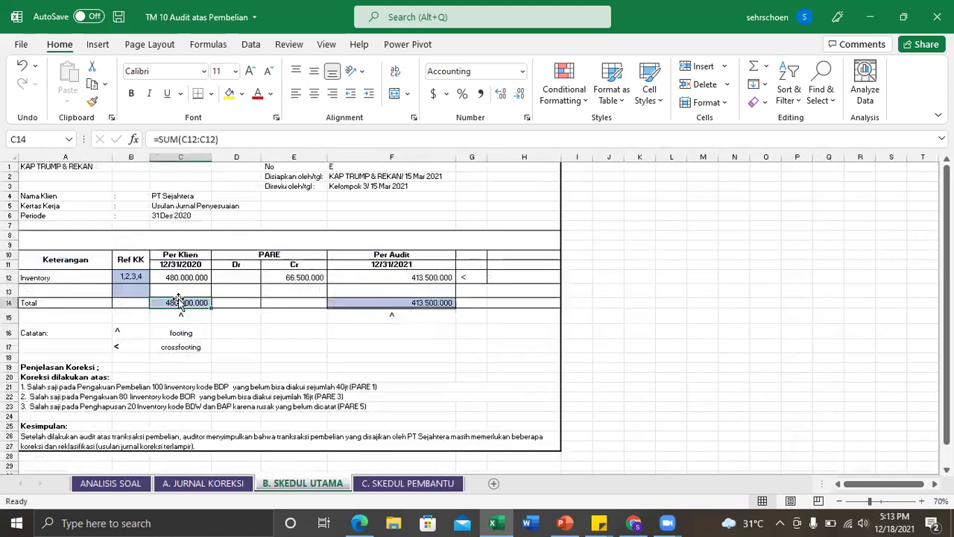
# - Inspect the Inventory PARE Cr formula in E12 and its references to A. JURNAL KOREKSI
pyautogui.click(302, 276)
pyautogui.moveTo(231, 274); pyautogui.dragTo(301, 274)
pyautogui.doubleClick(300, 278)
pyautogui.doubleClick(300, 277)
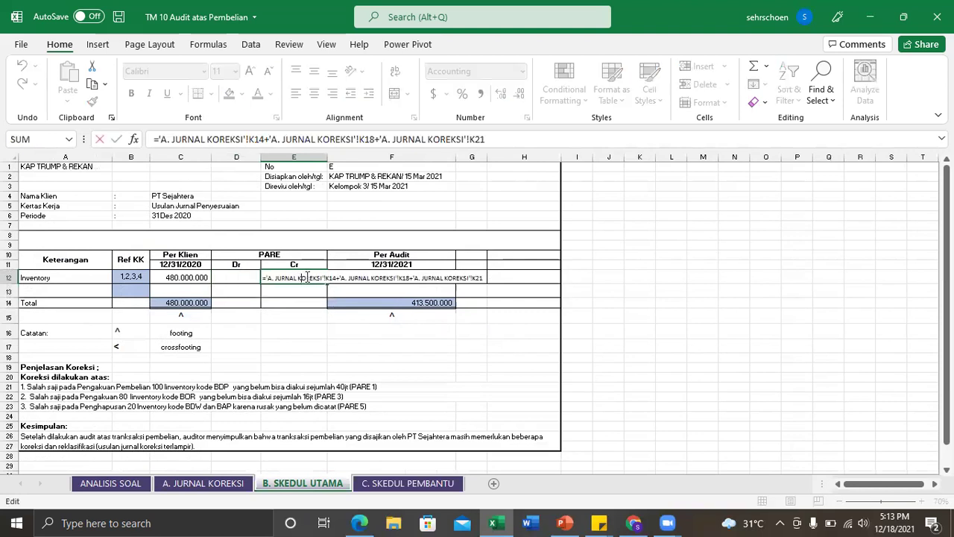
pyautogui.press('Return')
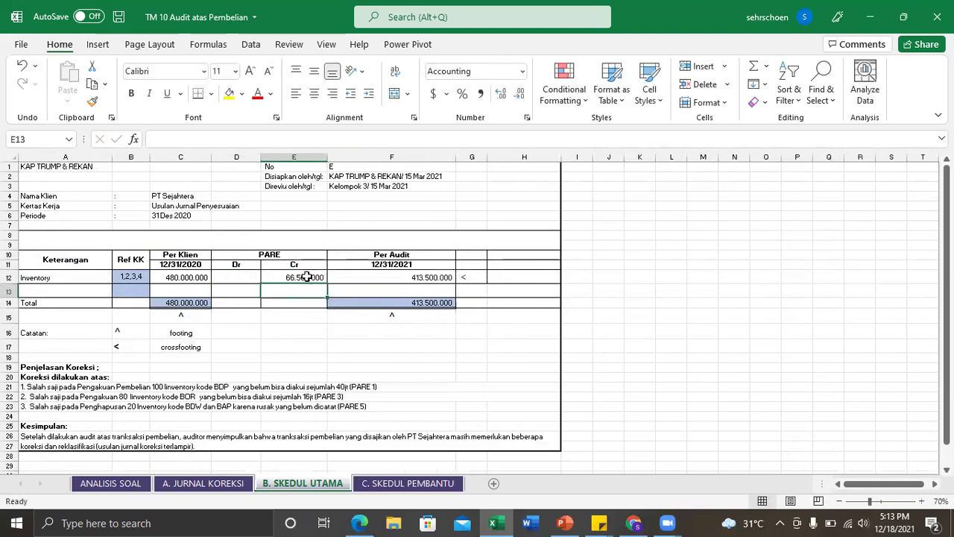
pyautogui.click(306, 276)
pyautogui.doubleClick(312, 276)
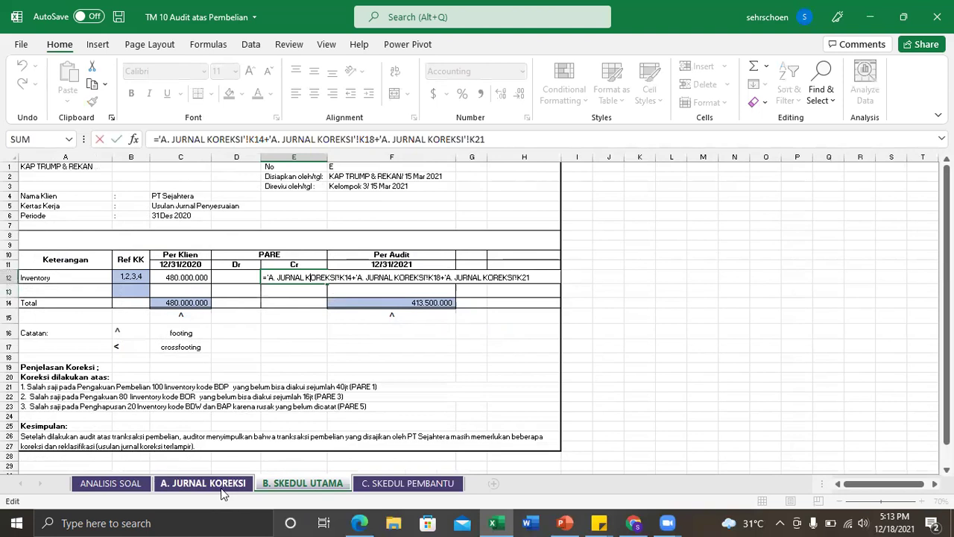
# - Check the Inventory credits in K14, K18 and K21 of A. JURNAL KOREKSI against E12 on B. SKEDUL UTAMA
pyautogui.click(225, 483)
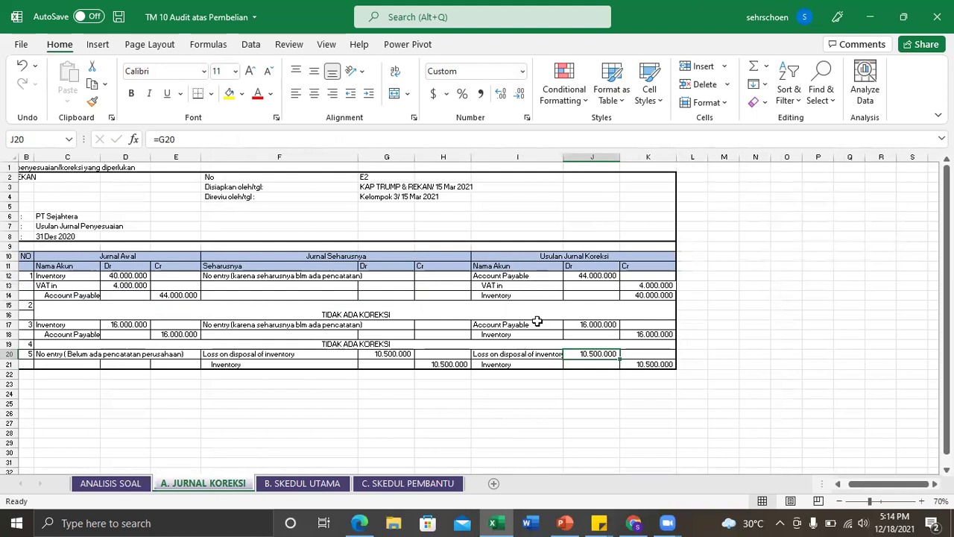
pyautogui.moveTo(531, 293); pyautogui.dragTo(639, 304)
pyautogui.click(643, 294)
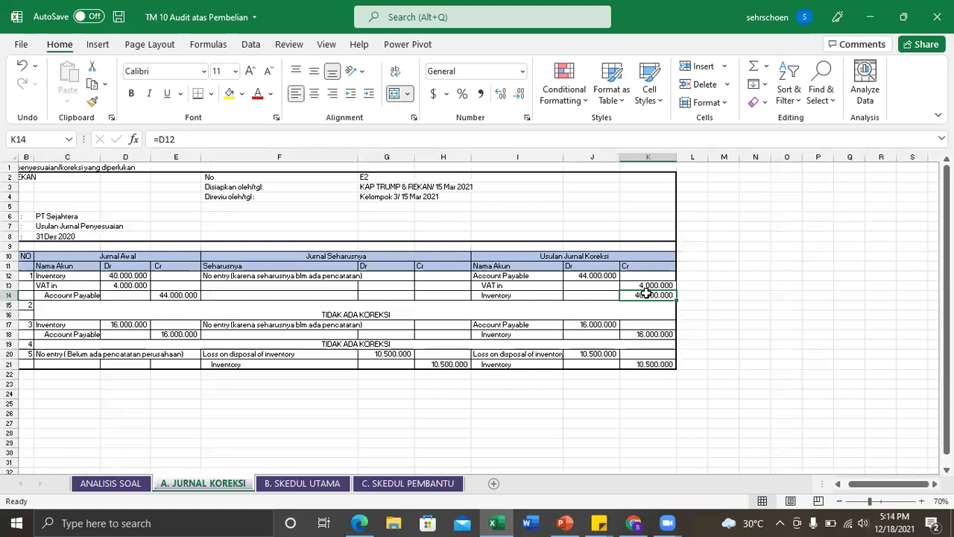
pyautogui.click(645, 336)
pyautogui.click(653, 363)
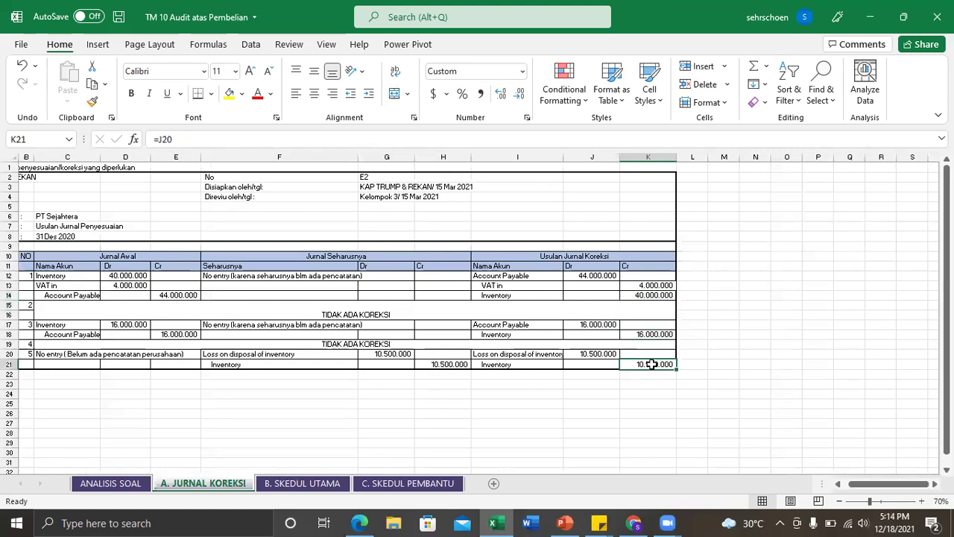
pyautogui.click(302, 483)
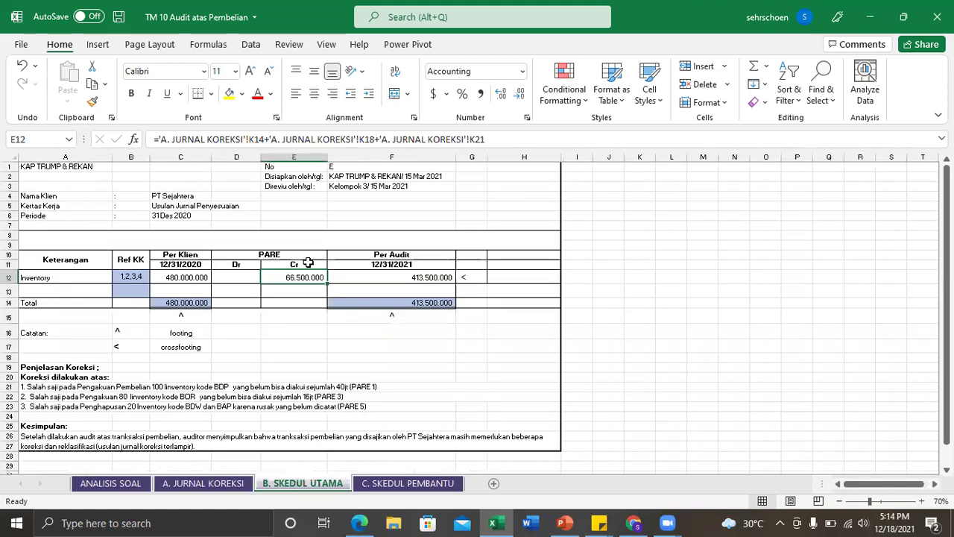
# - Check the Per Audit Inventory formula in F12 and the audited total in F14
pyautogui.click(368, 276)
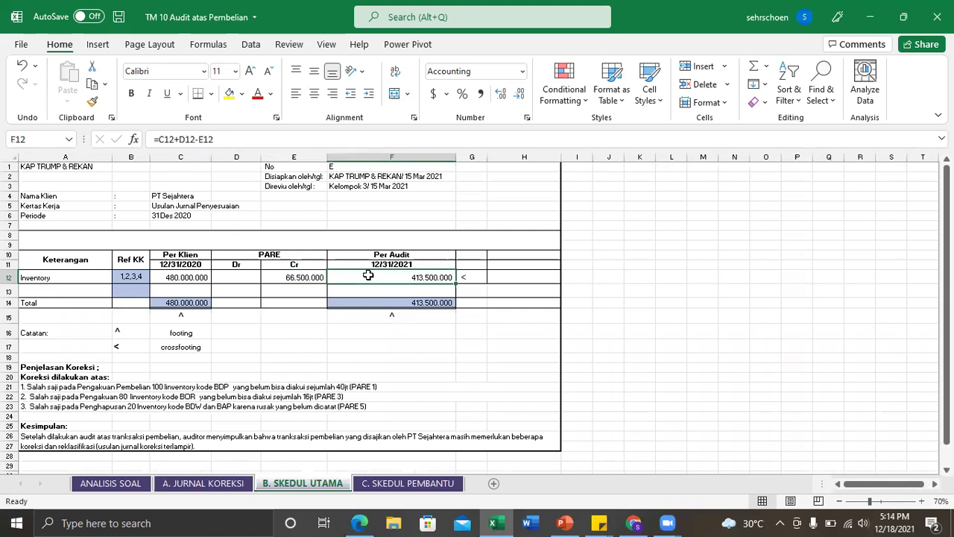
pyautogui.click(405, 303)
pyautogui.click(419, 277)
# - Read the main schedule's Penjelasan Koreksi notes and the Kesimpulan in A26
pyautogui.moveTo(29, 368); pyautogui.dragTo(181, 410)
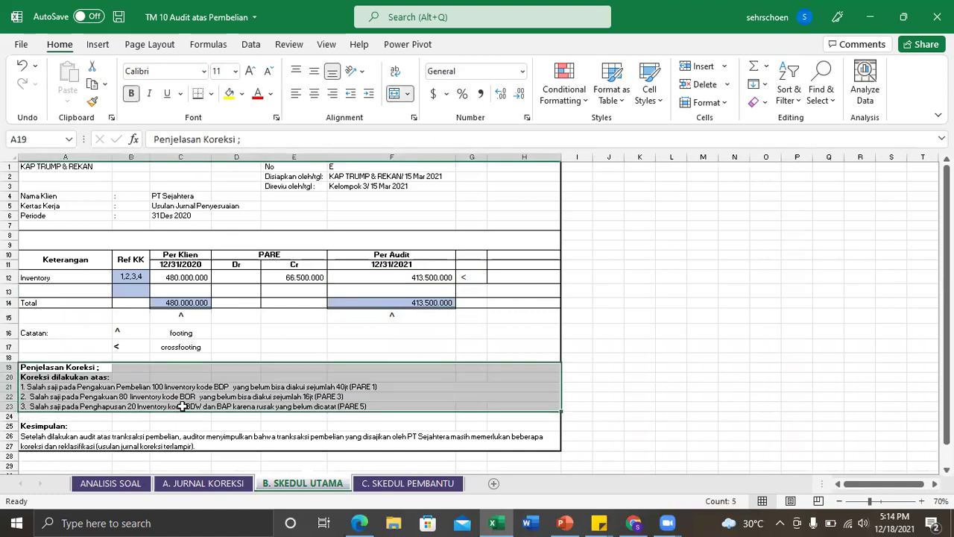
pyautogui.click(81, 437)
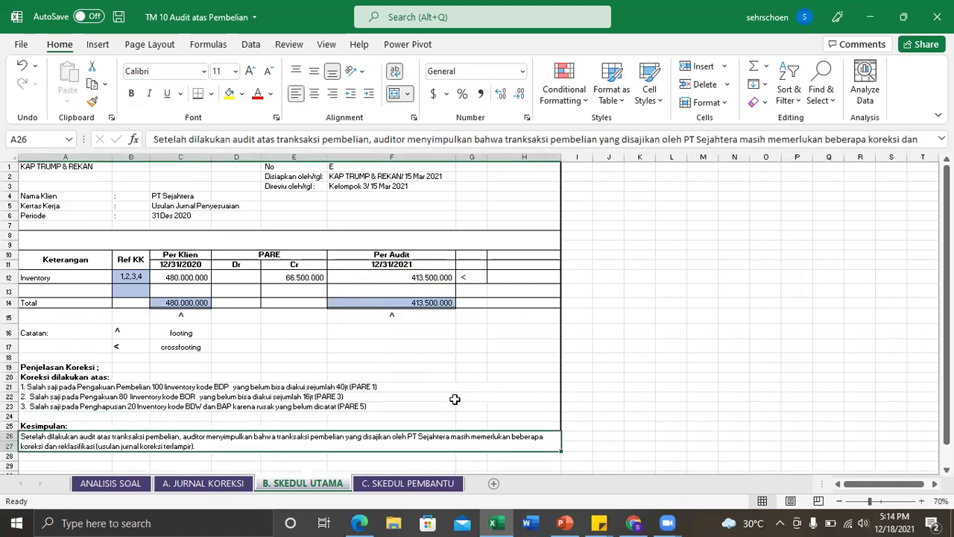
pyautogui.moveTo(948, 257); pyautogui.dragTo(948, 257)
pyautogui.click(702, 264)
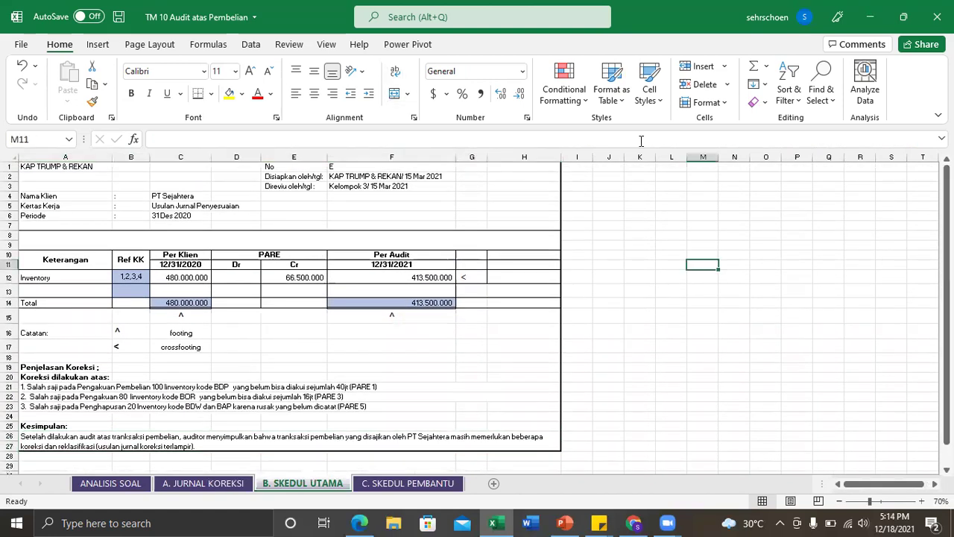